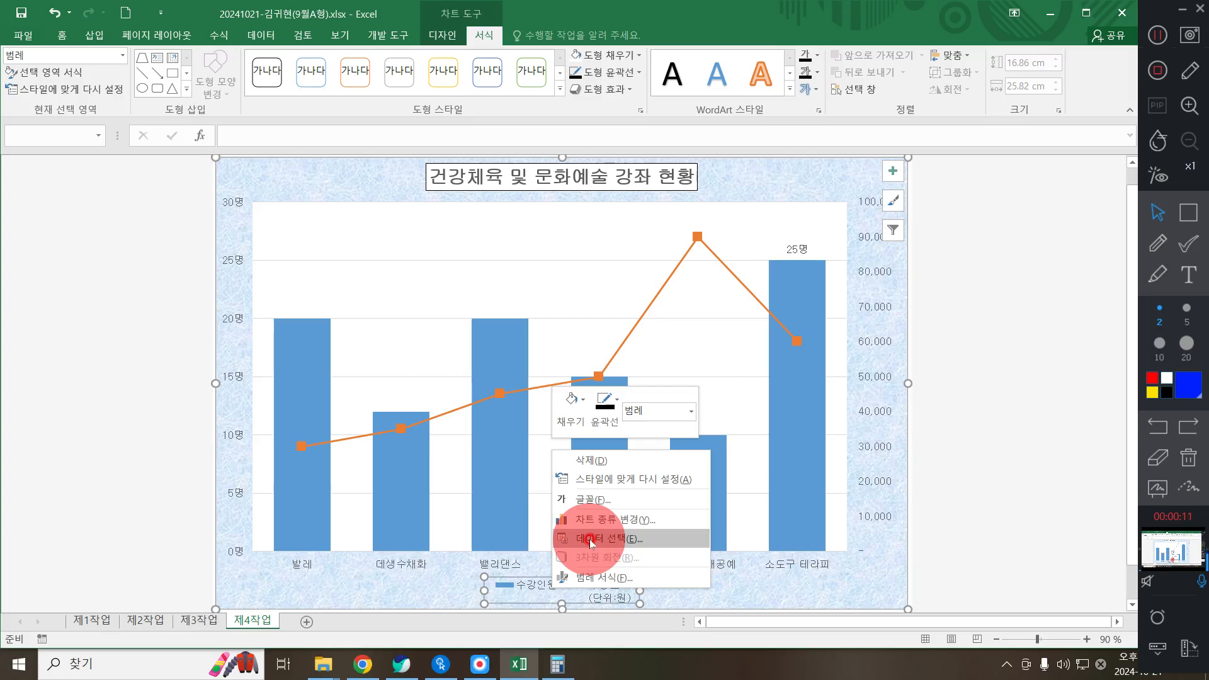
Step: Rename the chart's fee data series to 수강료(단위:원) so the legend entry uses a typed name
left_click(590, 540)
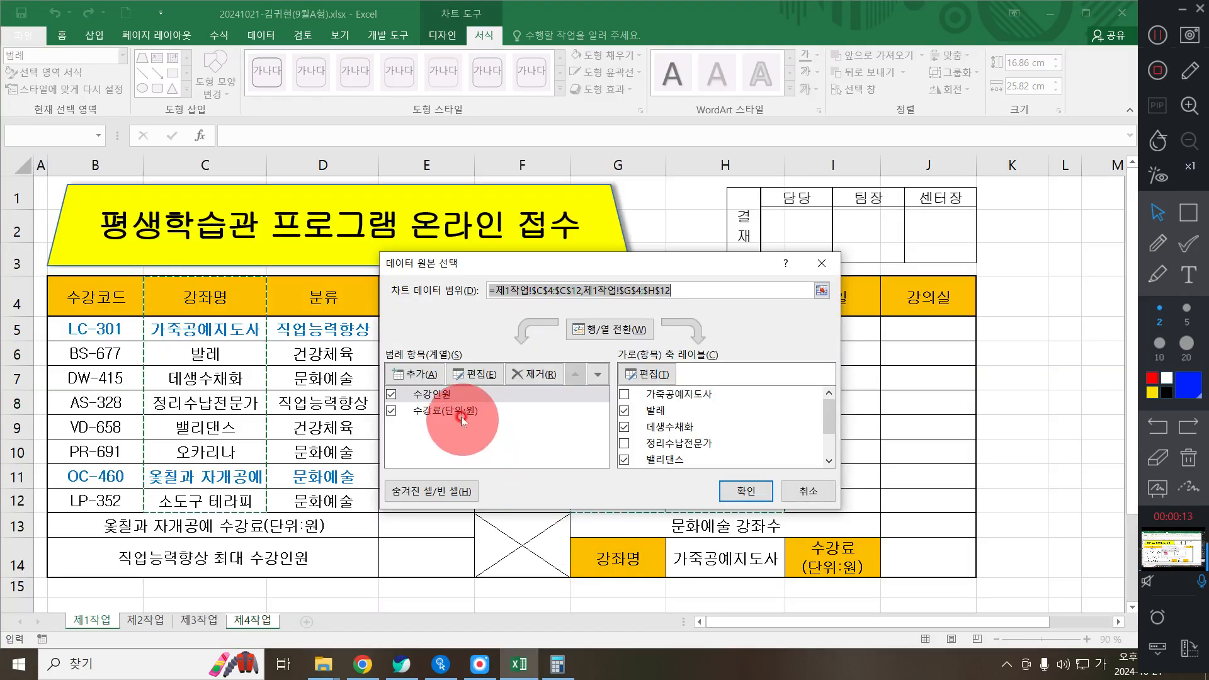
left_click(460, 410)
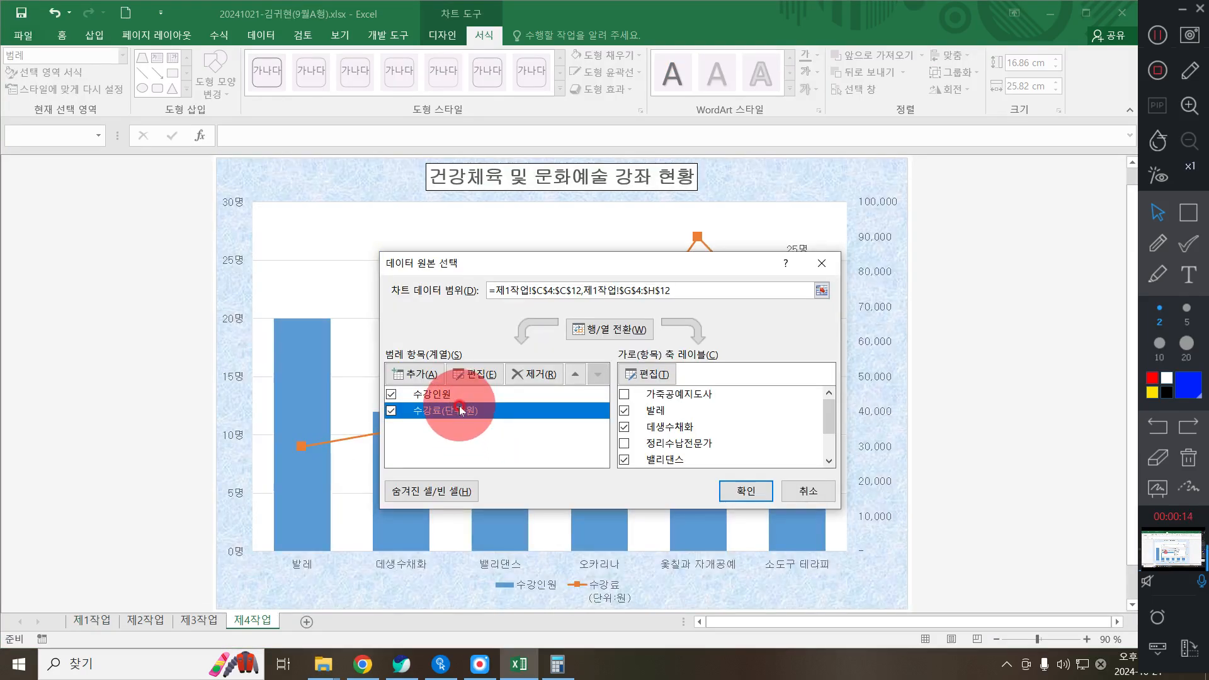
left_click(479, 380)
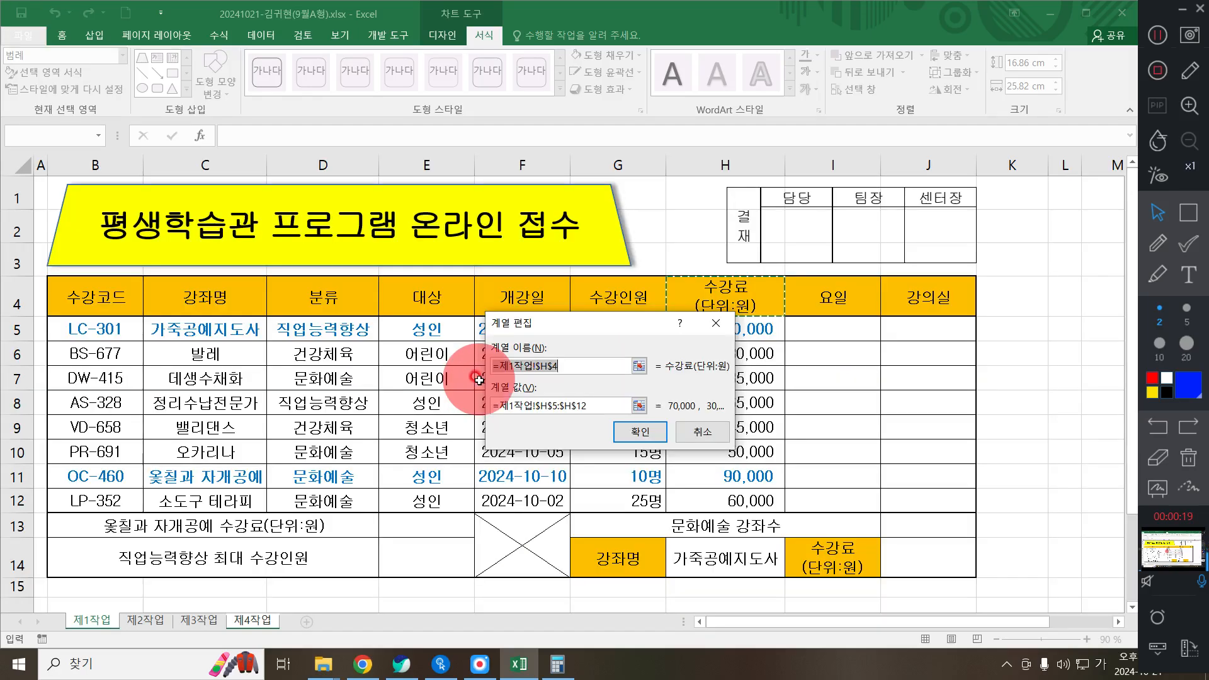
type("수강료(단위")
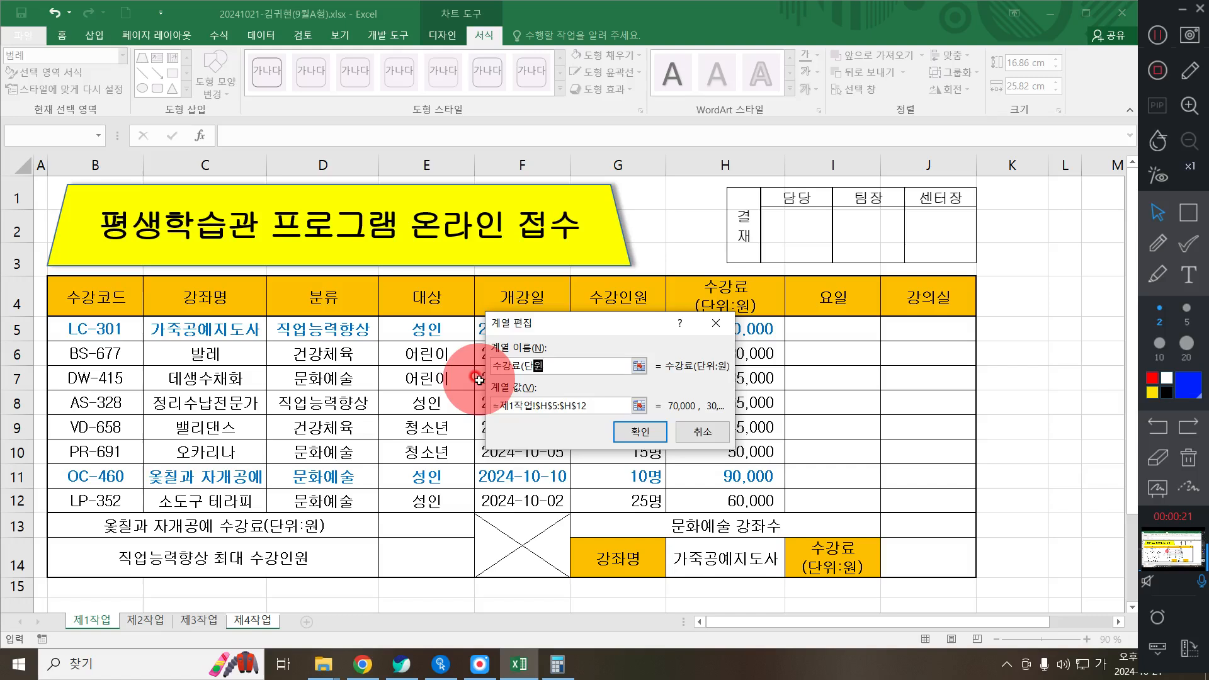
type(":원)")
left_click(640, 432)
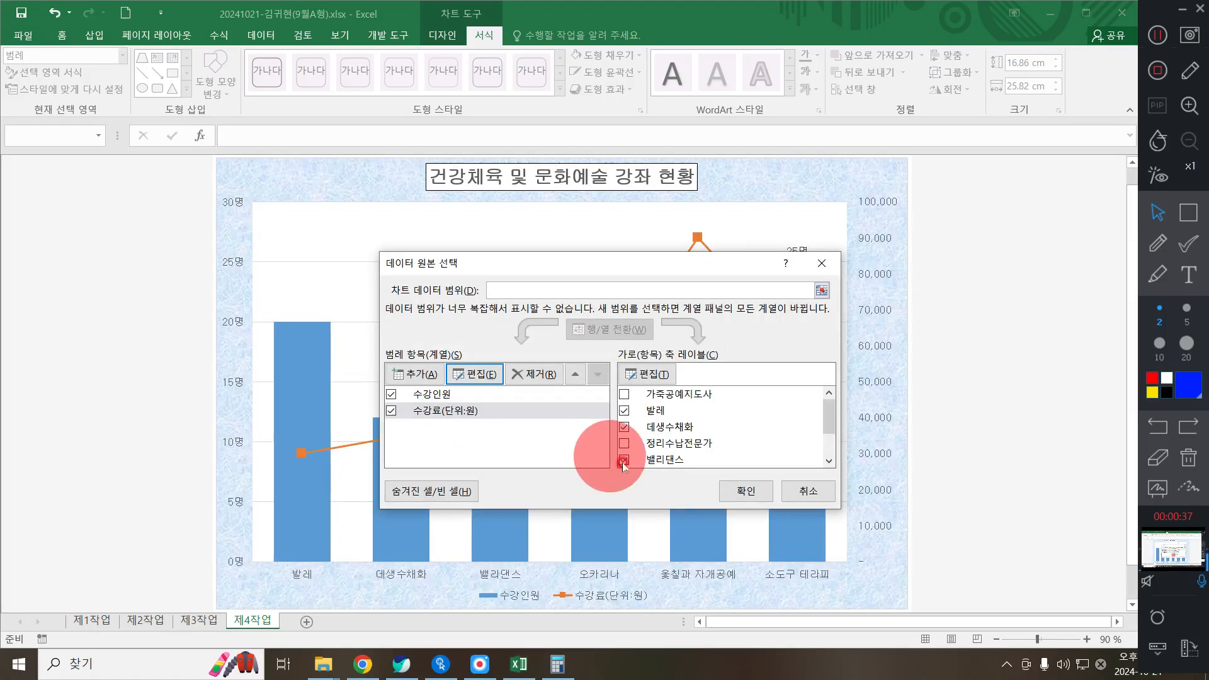
left_click(742, 490)
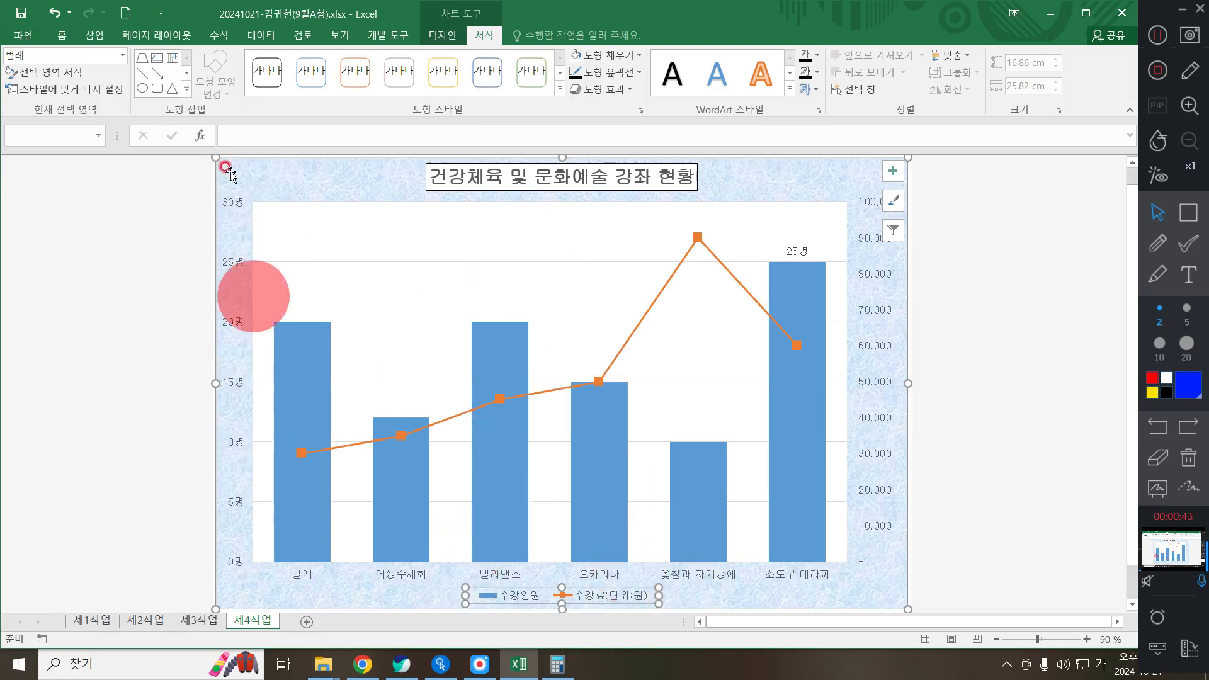
Step: Apply a black outline to the primary vertical axis, the horizontal category axis and the secondary vertical axis
left_click(230, 263)
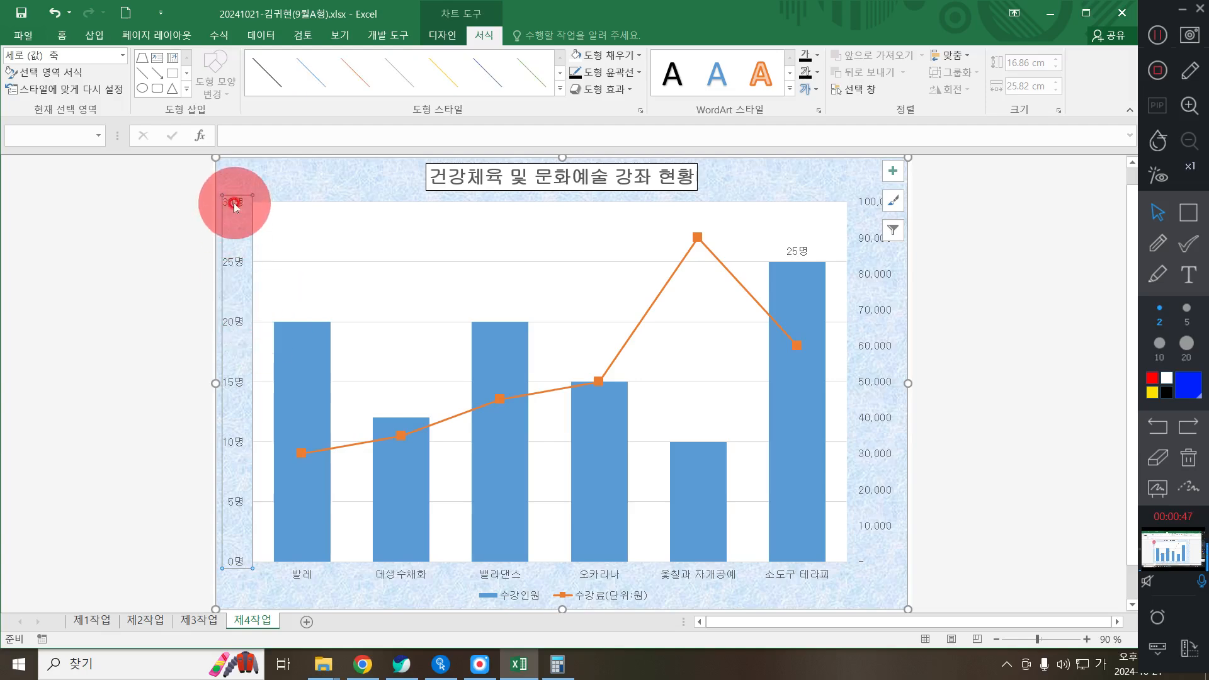
left_click(609, 73)
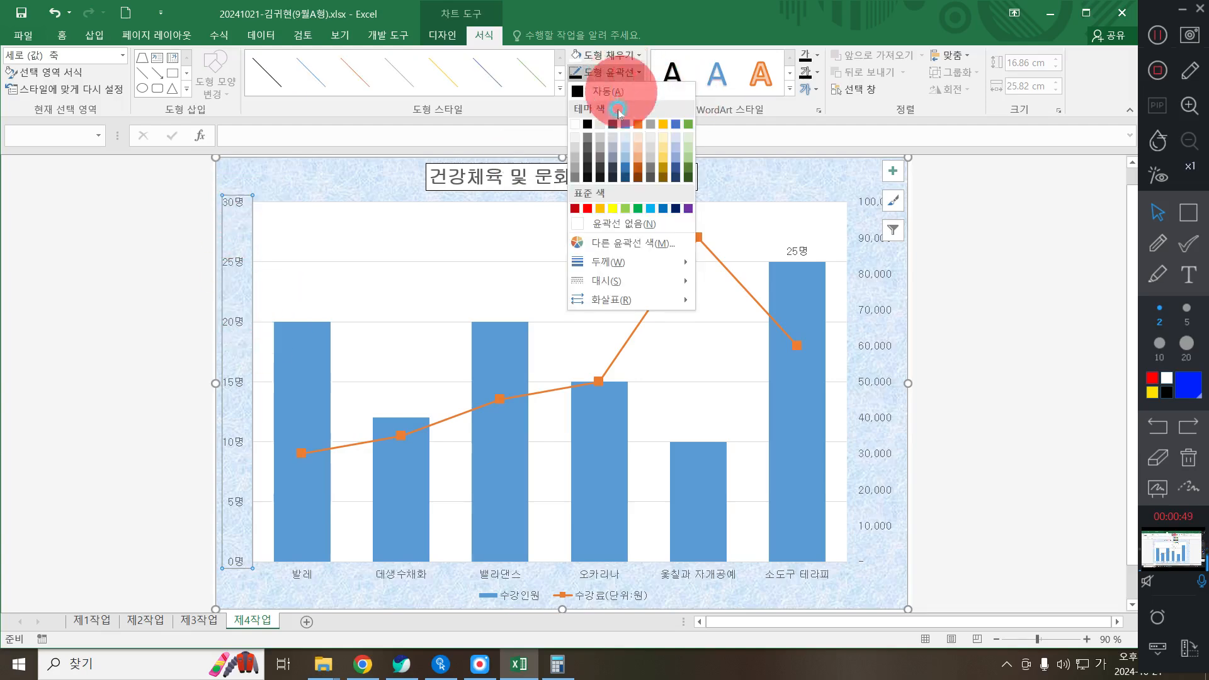
left_click(587, 124)
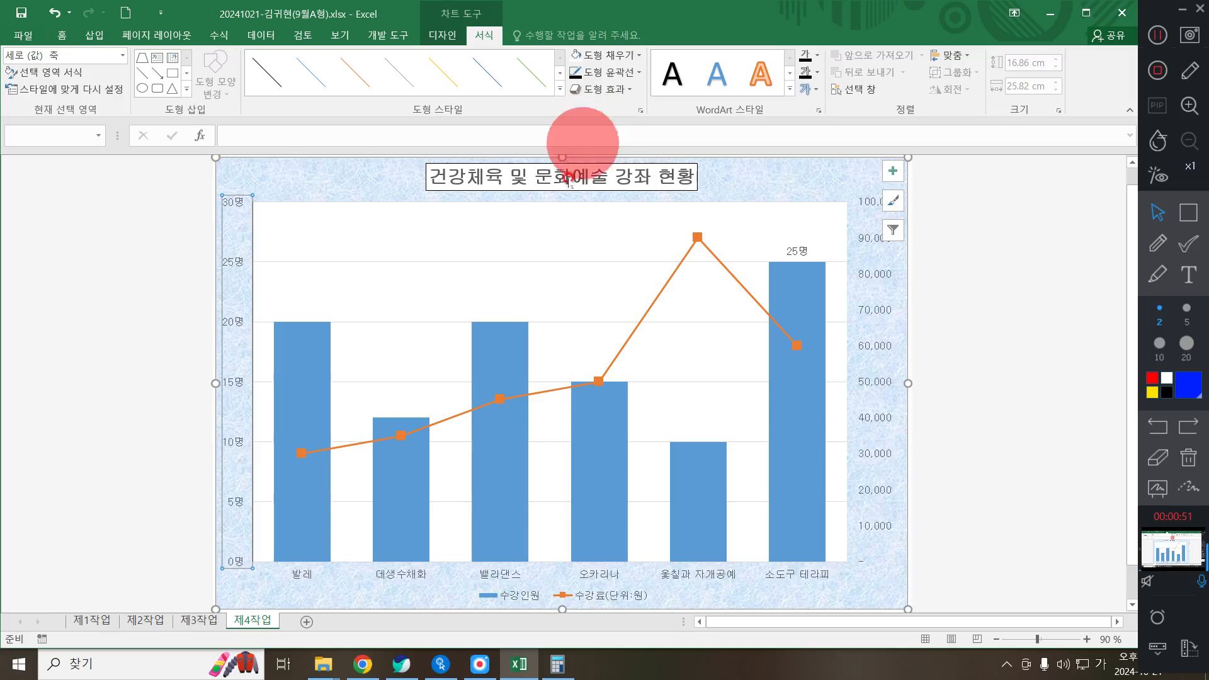
left_click(491, 574)
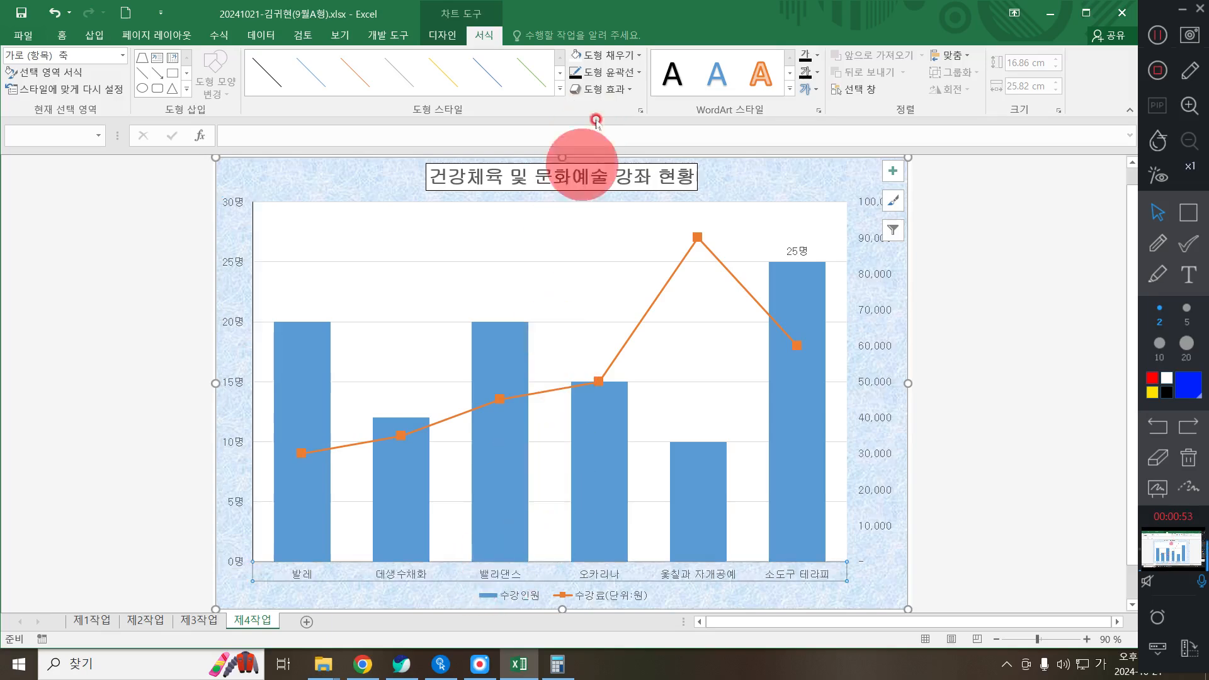
left_click(603, 72)
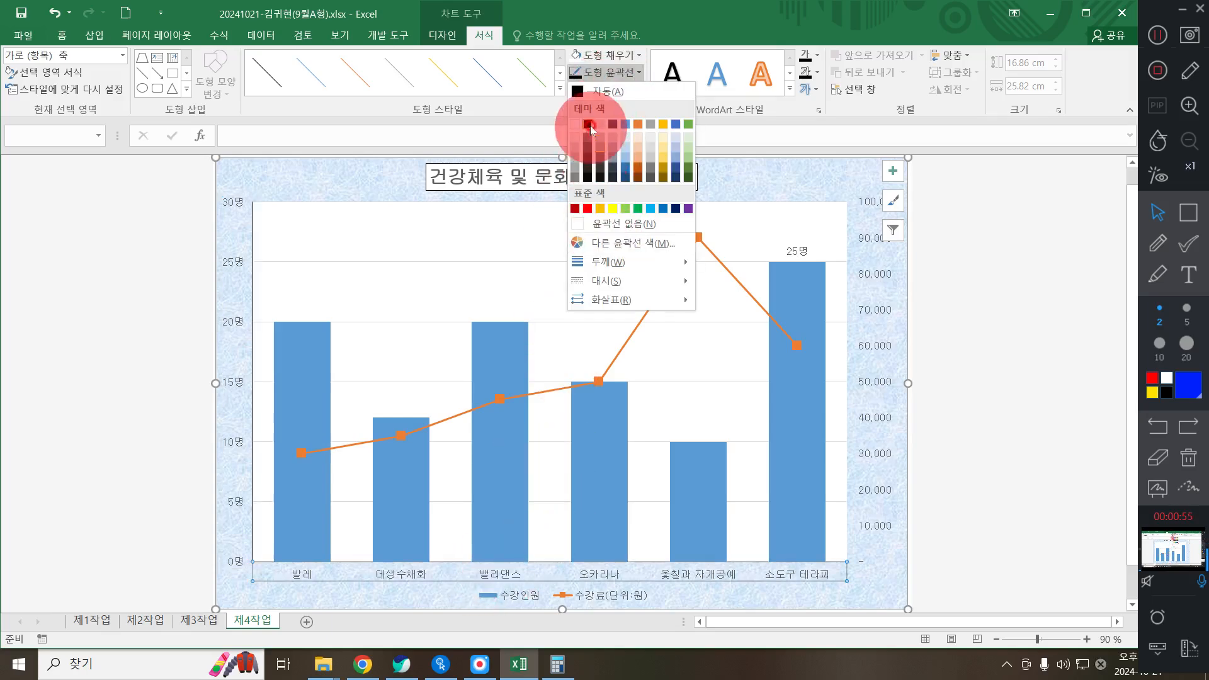
left_click(587, 126)
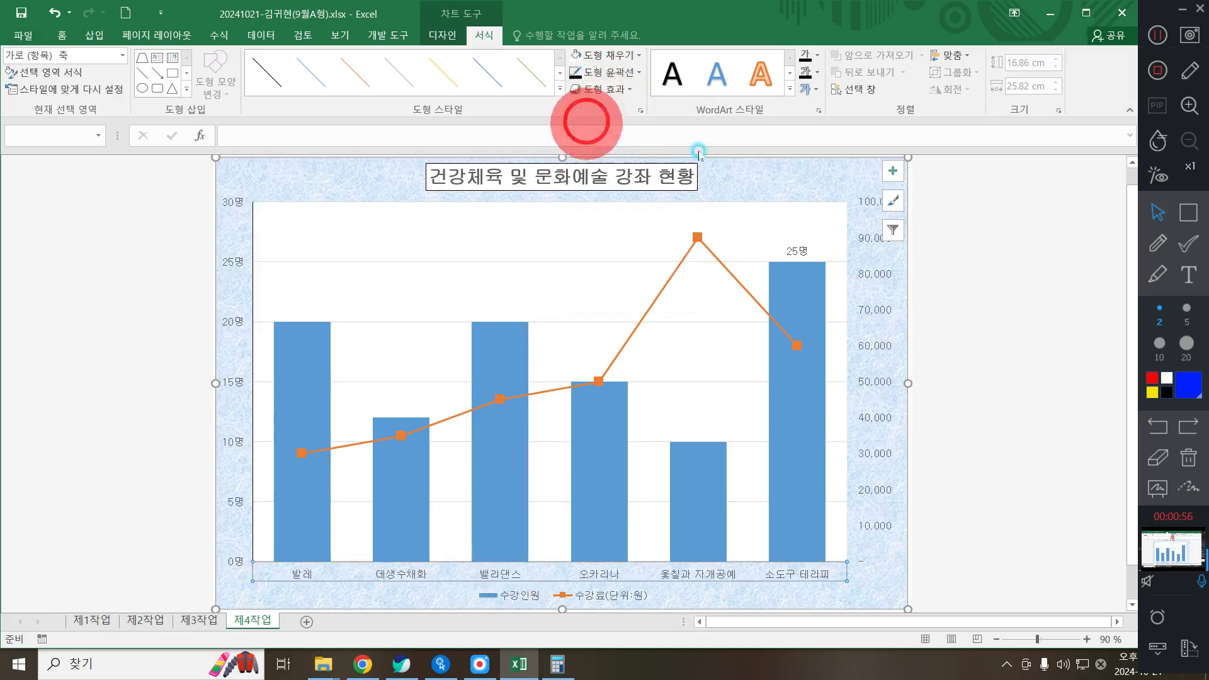
left_click(875, 265)
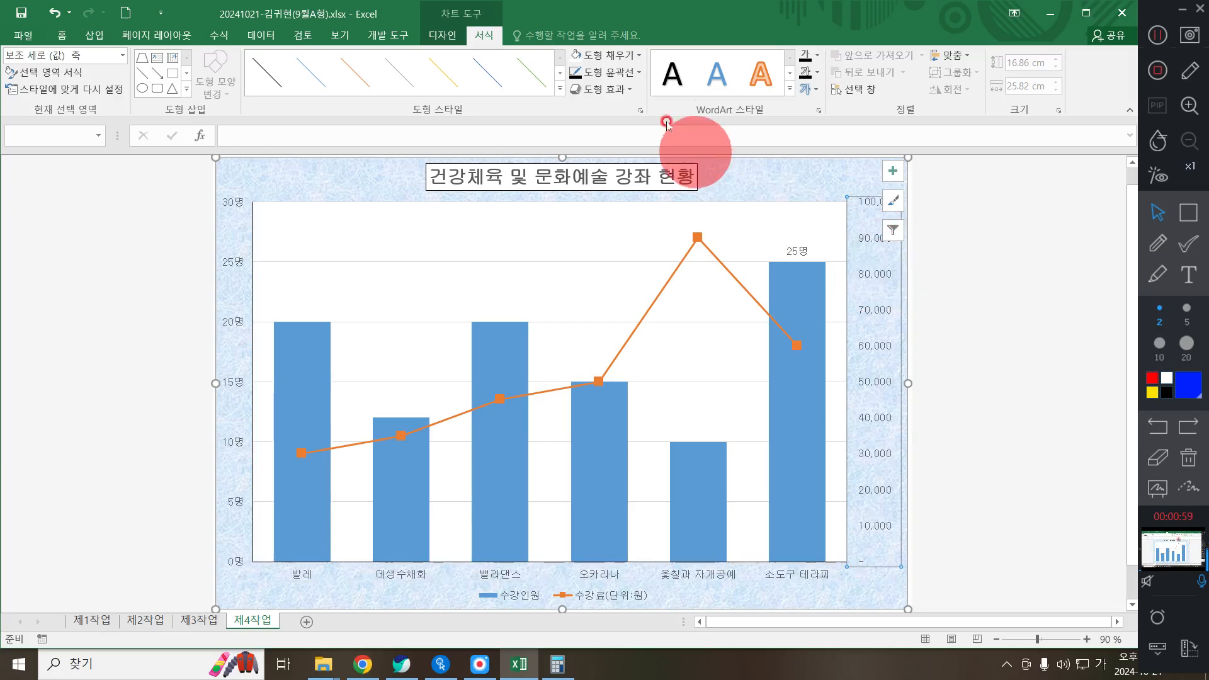
left_click(609, 72)
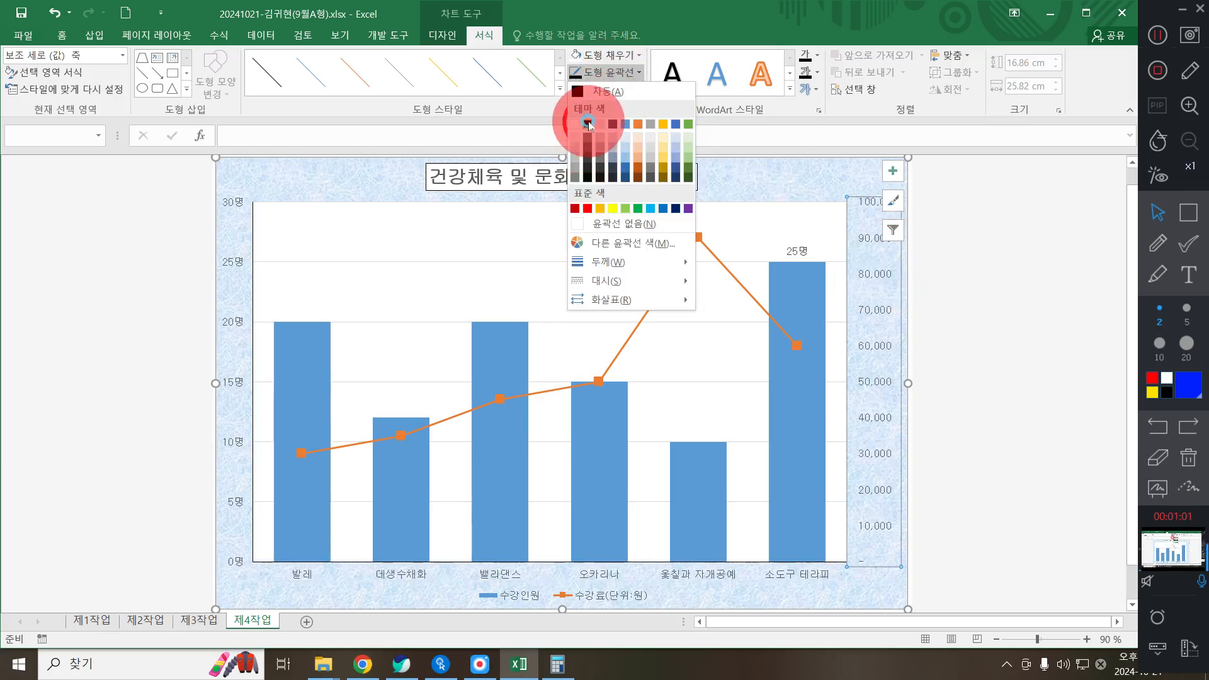
left_click(588, 125)
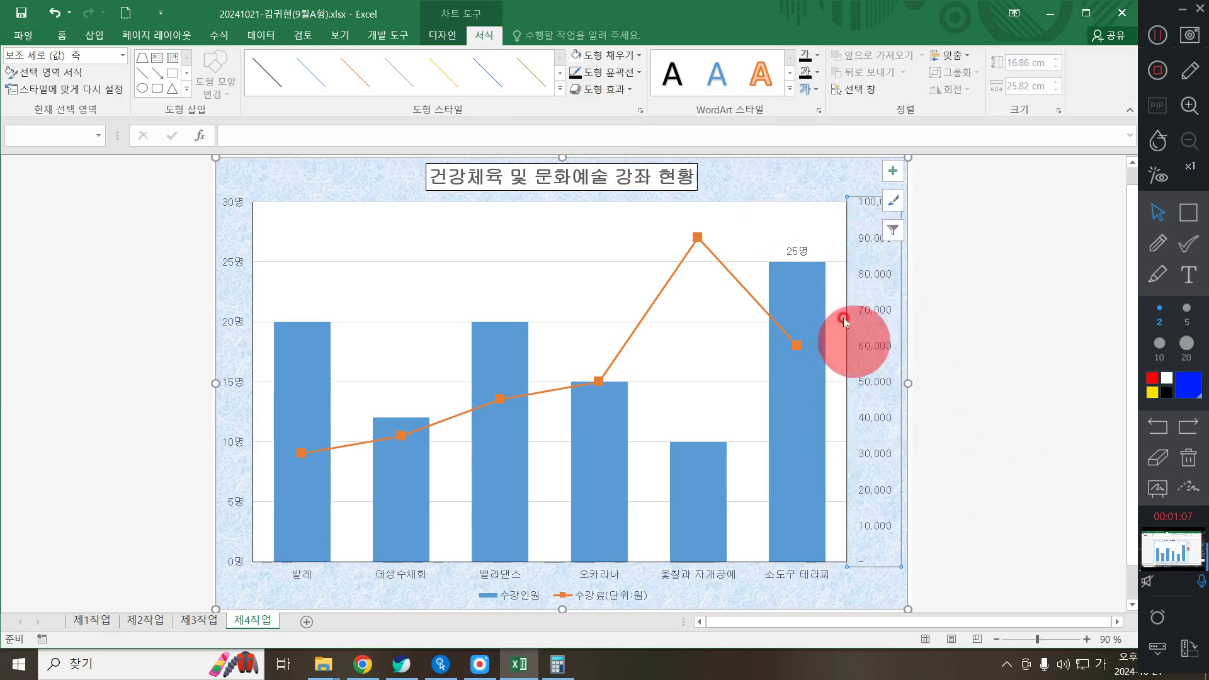
Step: Set the secondary vertical axis major unit to 20000
double_click(871, 311)
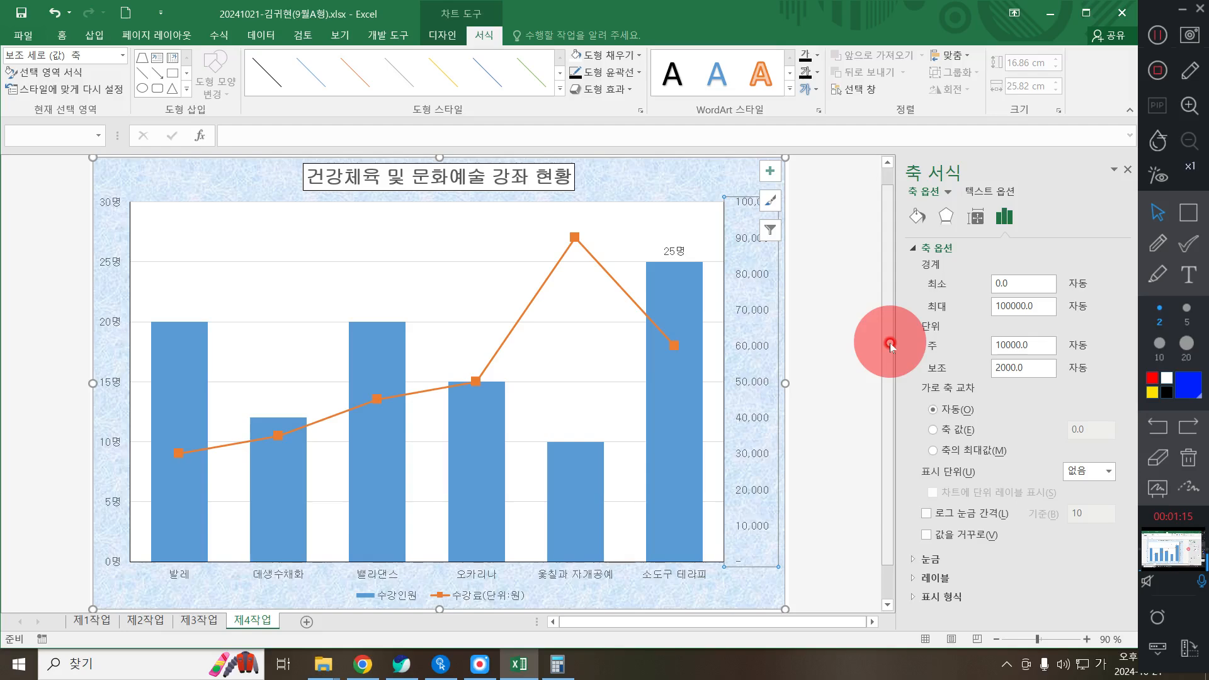
double_click(1023, 344)
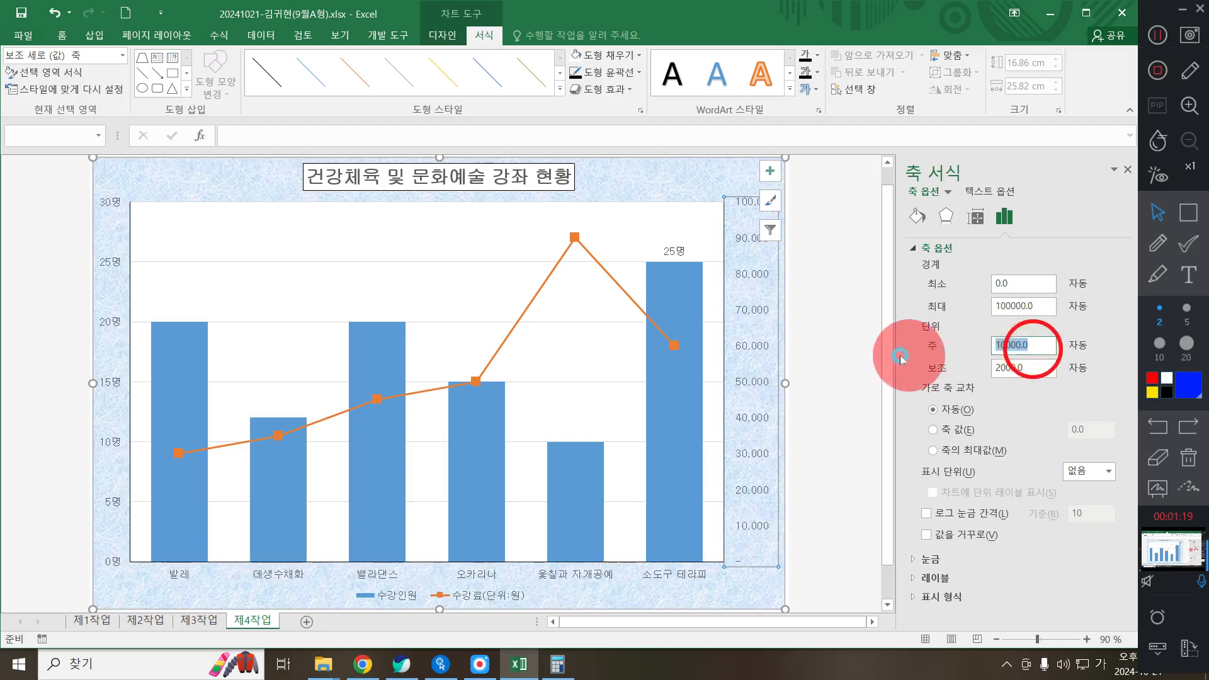
type("20")
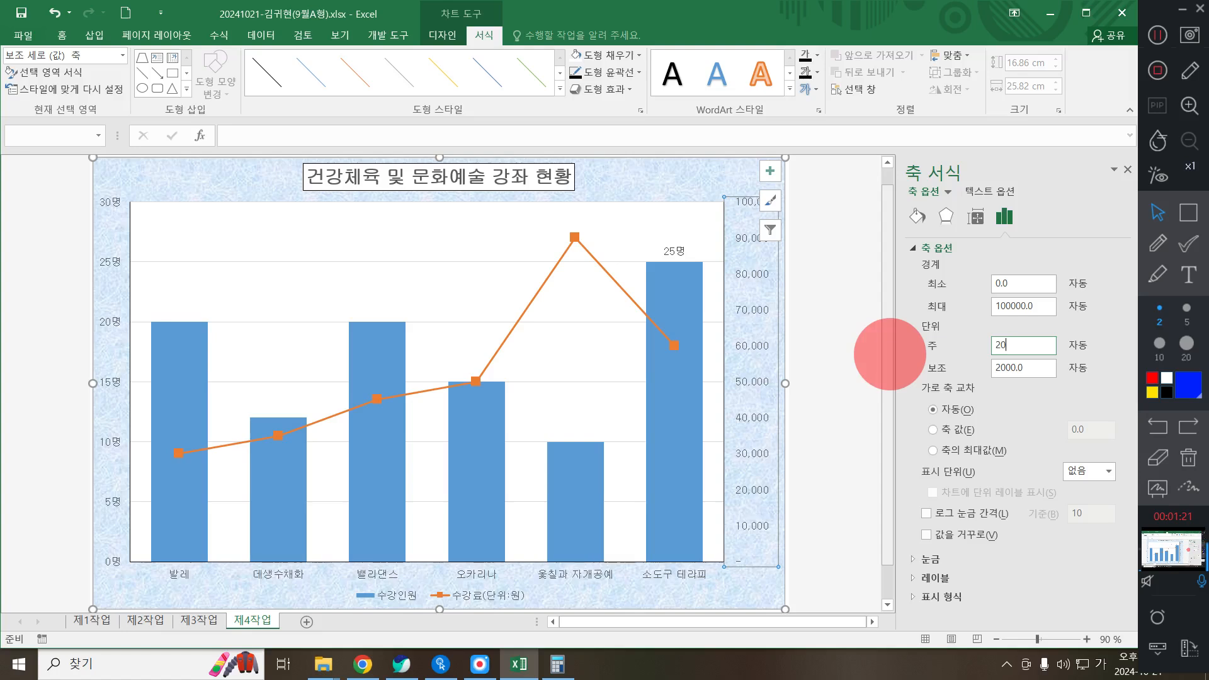
type("000")
key("Return")
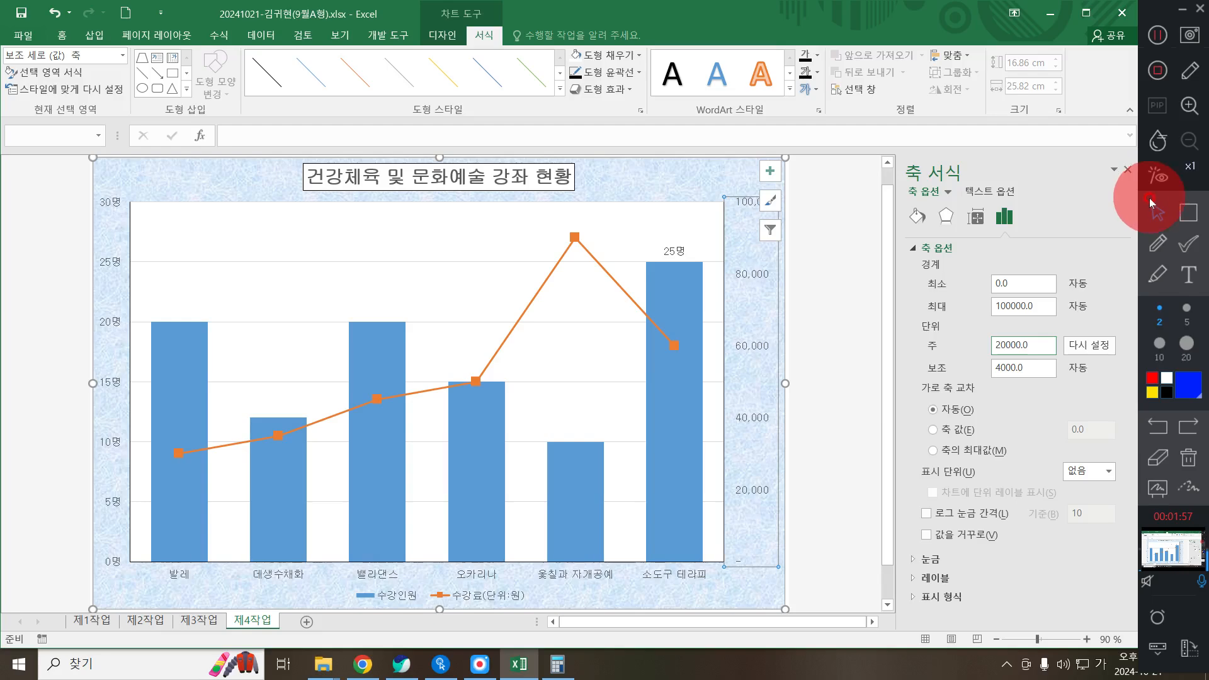
left_click(1126, 171)
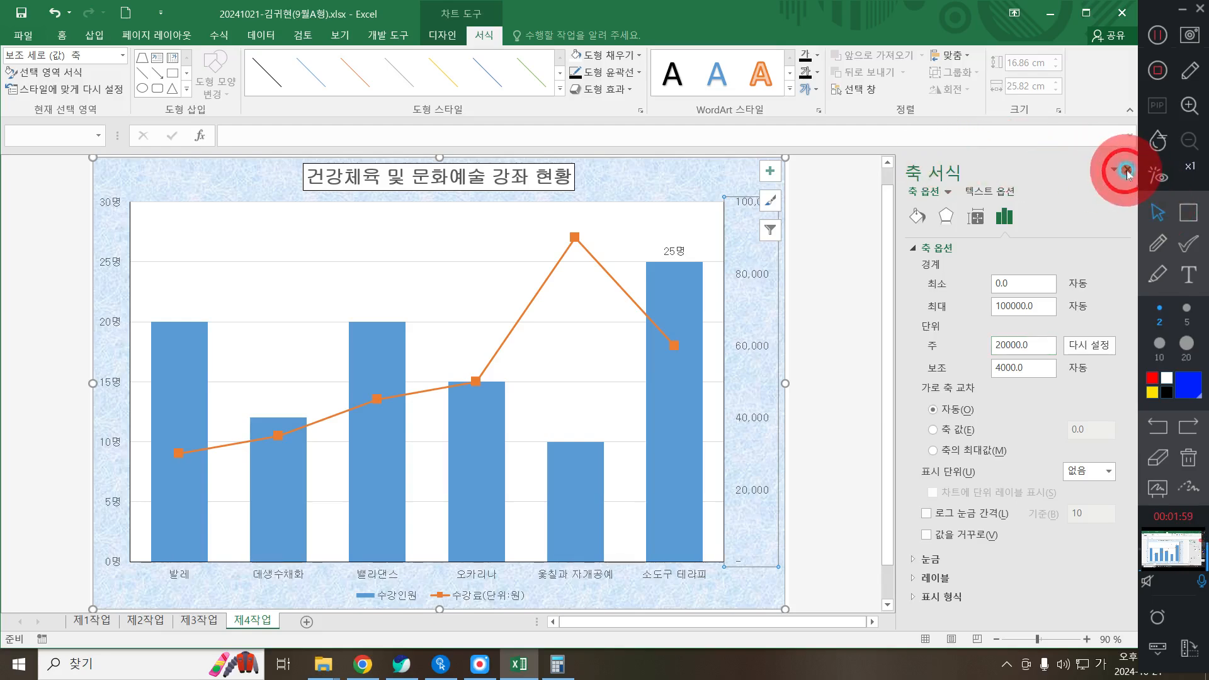
Step: Format the chart's major horizontal gridlines as black dashed lines
left_click(523, 262)
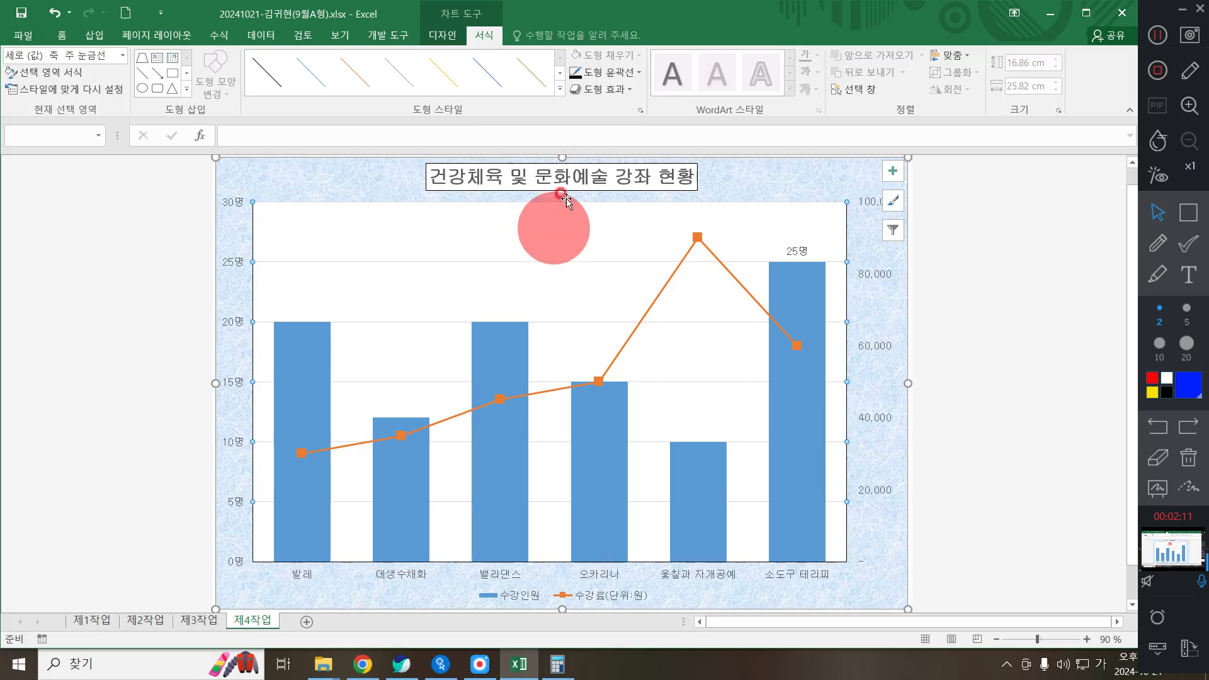
left_click(614, 77)
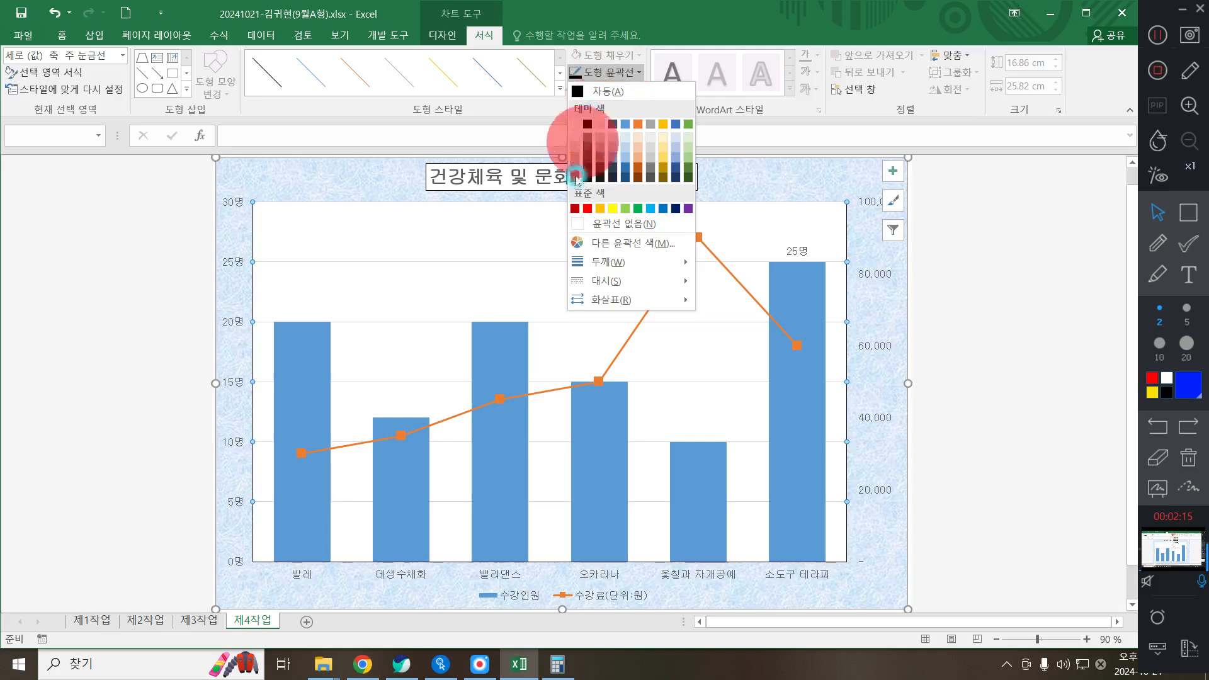
mouse_move(598, 277)
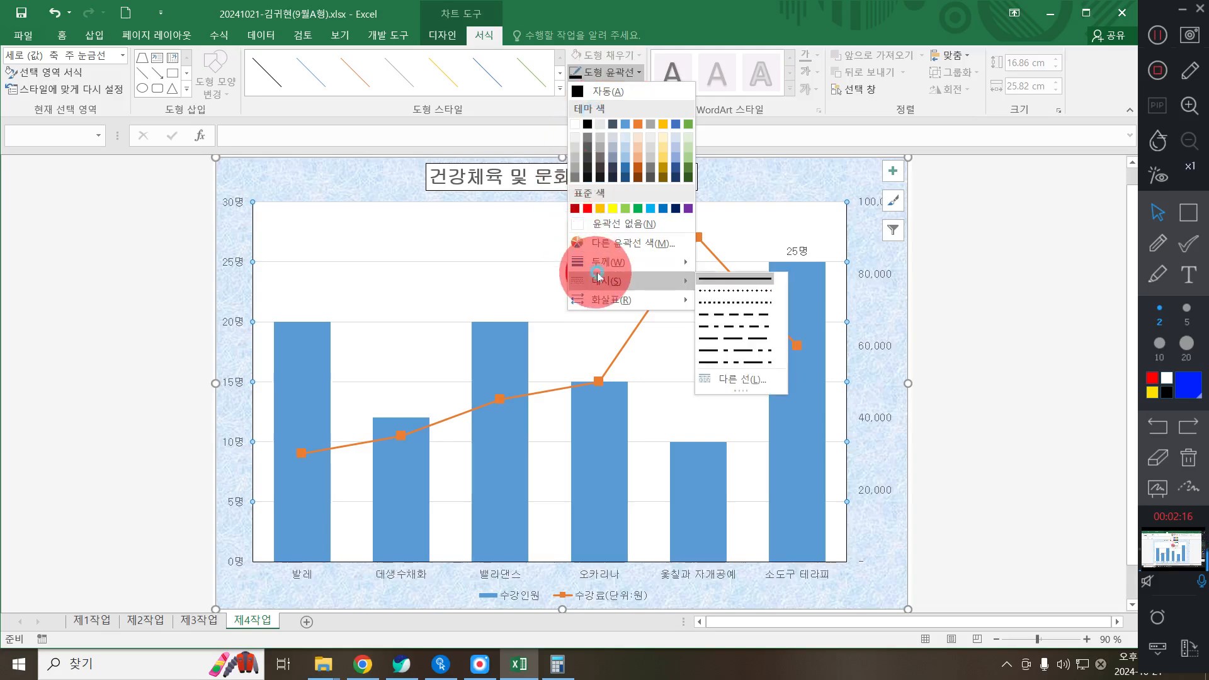
left_click(736, 318)
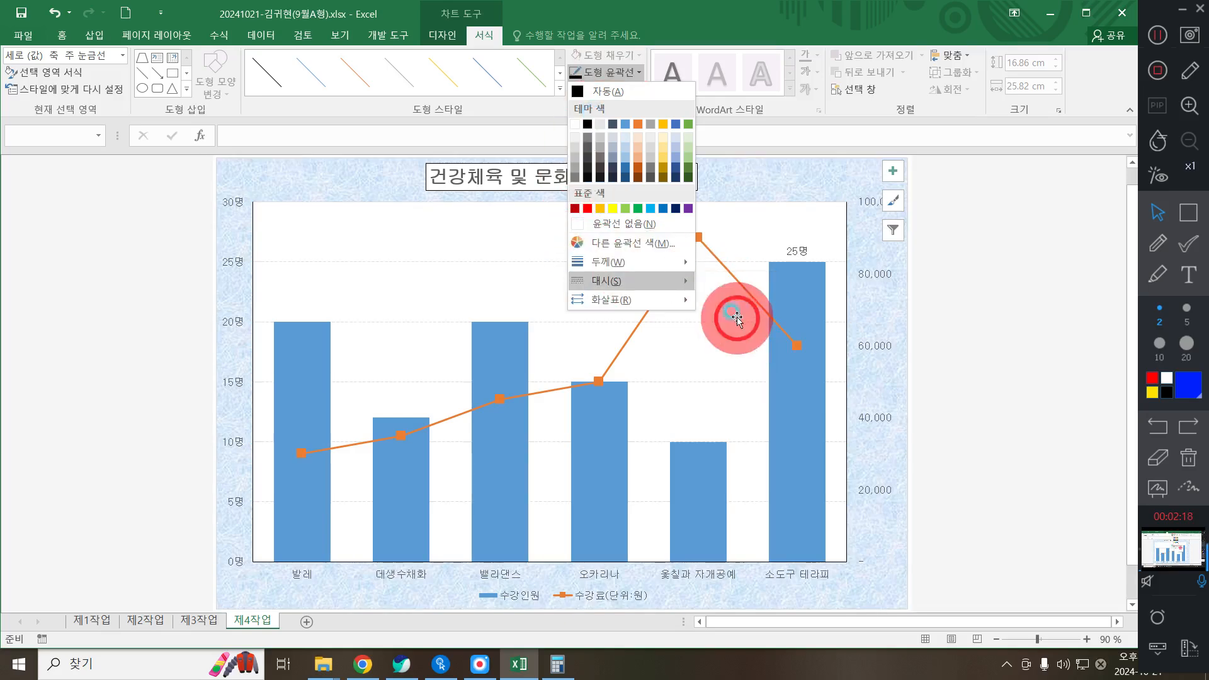
left_click(615, 71)
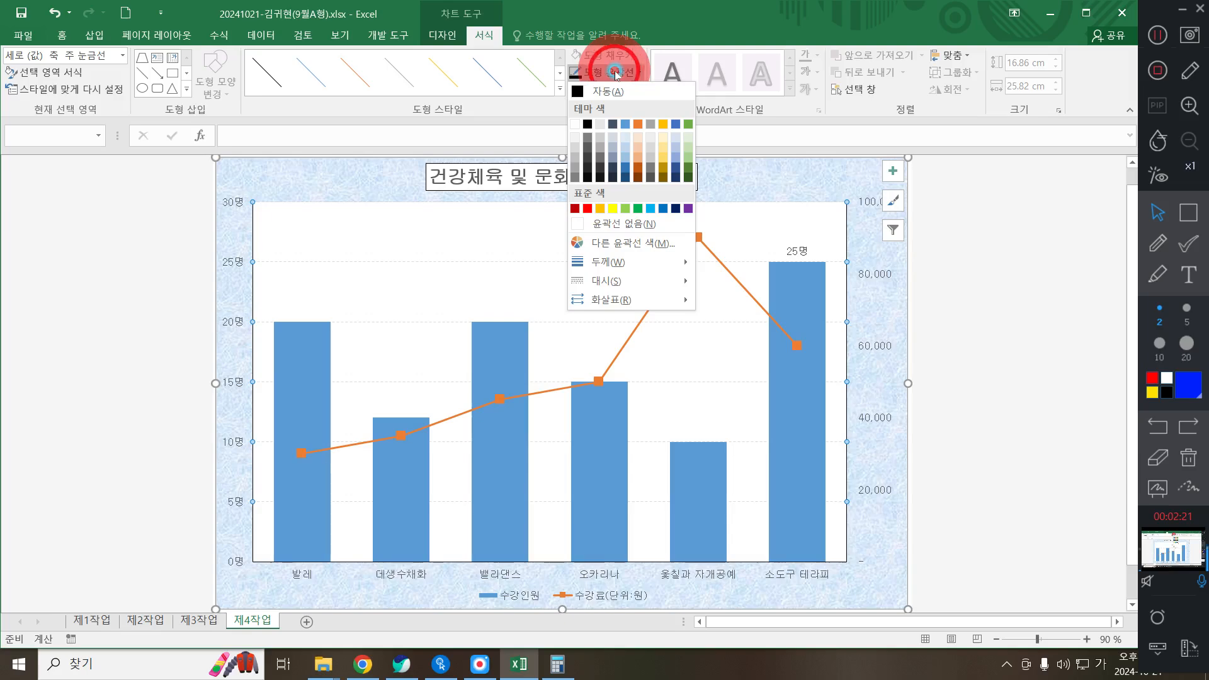
left_click(585, 125)
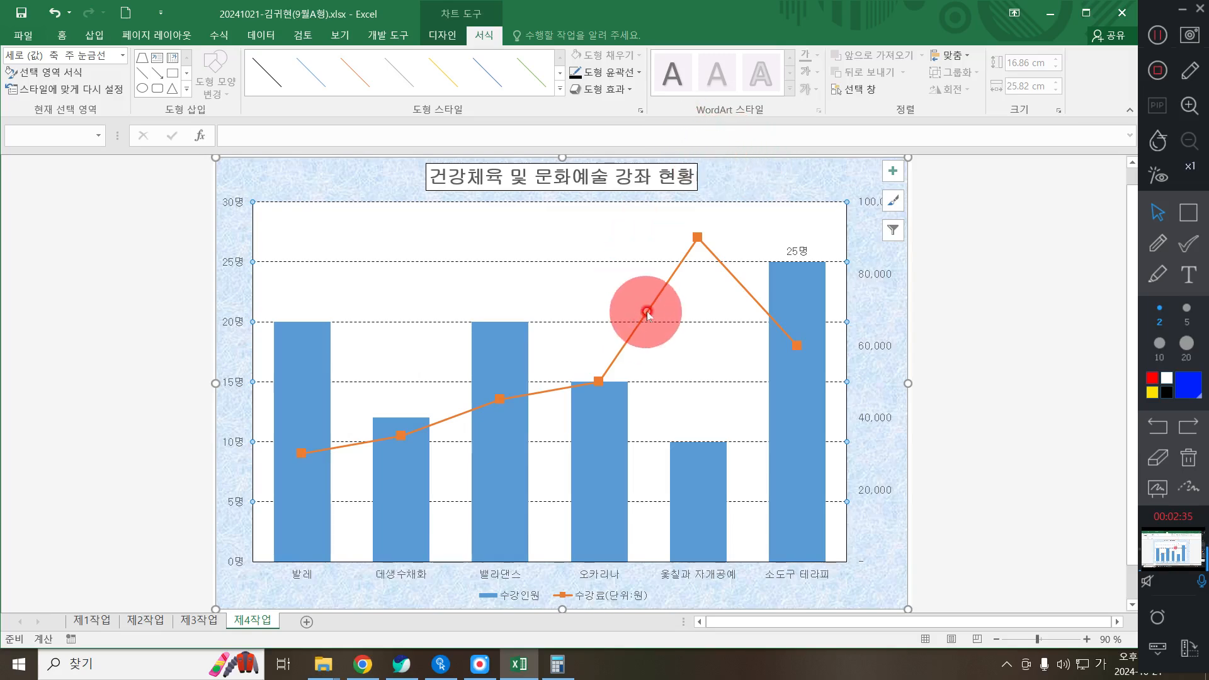
Step: Draw a rounded rectangular callout about 2.68 cm wide and 1.29 cm high above the last column, with its tail pointing at the 25명 label
left_click(94, 35)
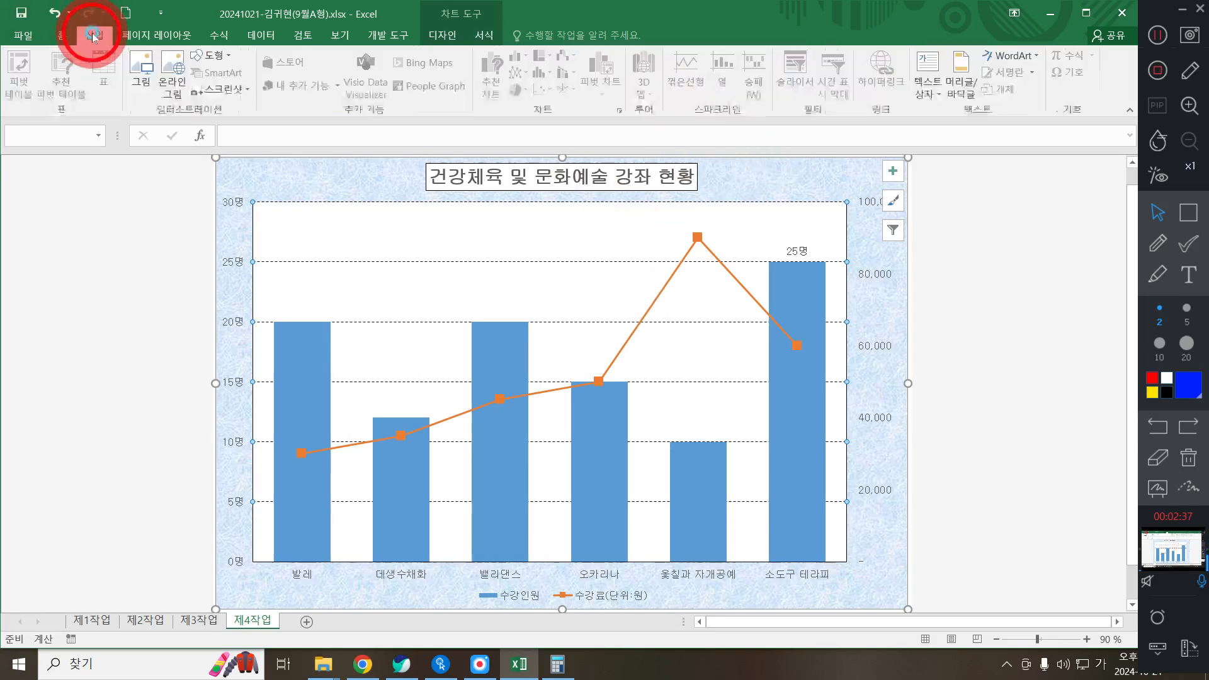
left_click(200, 56)
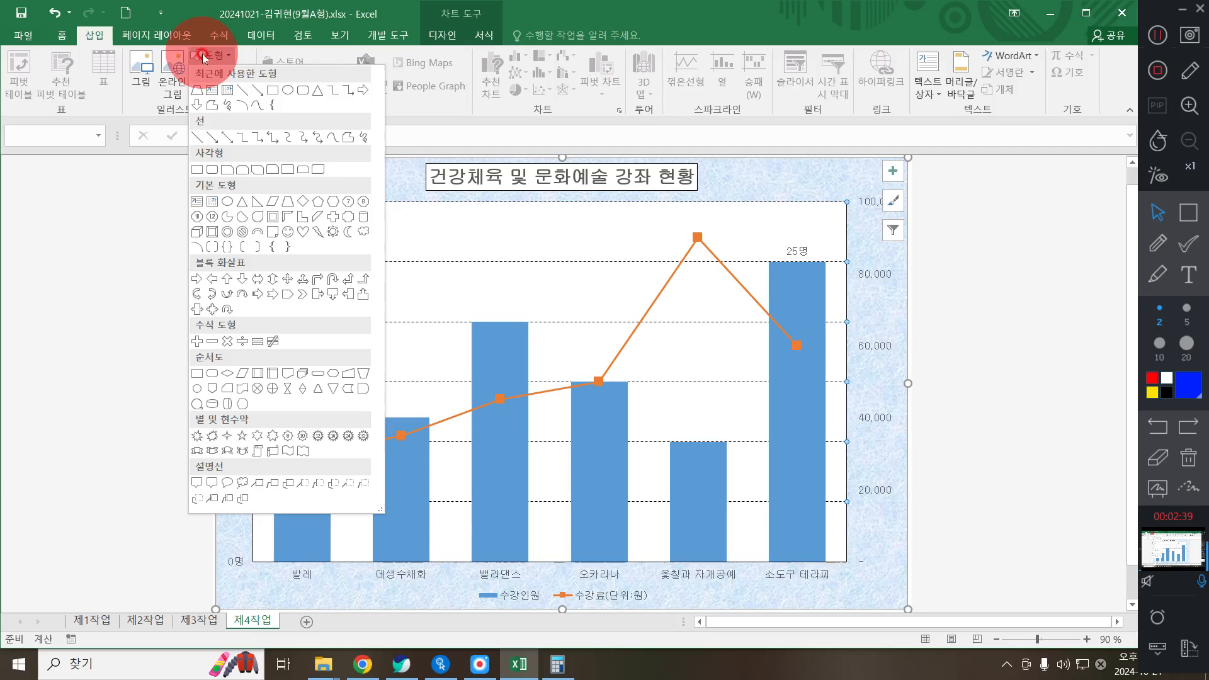
left_click(474, 36)
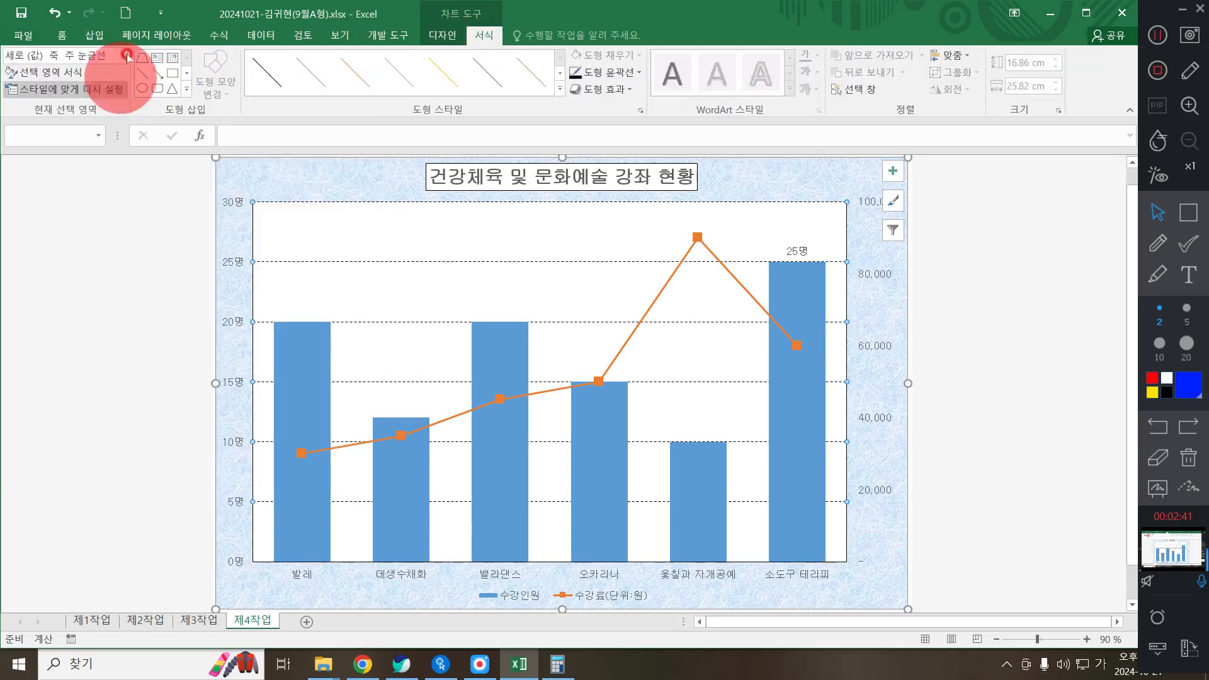
left_click(187, 89)
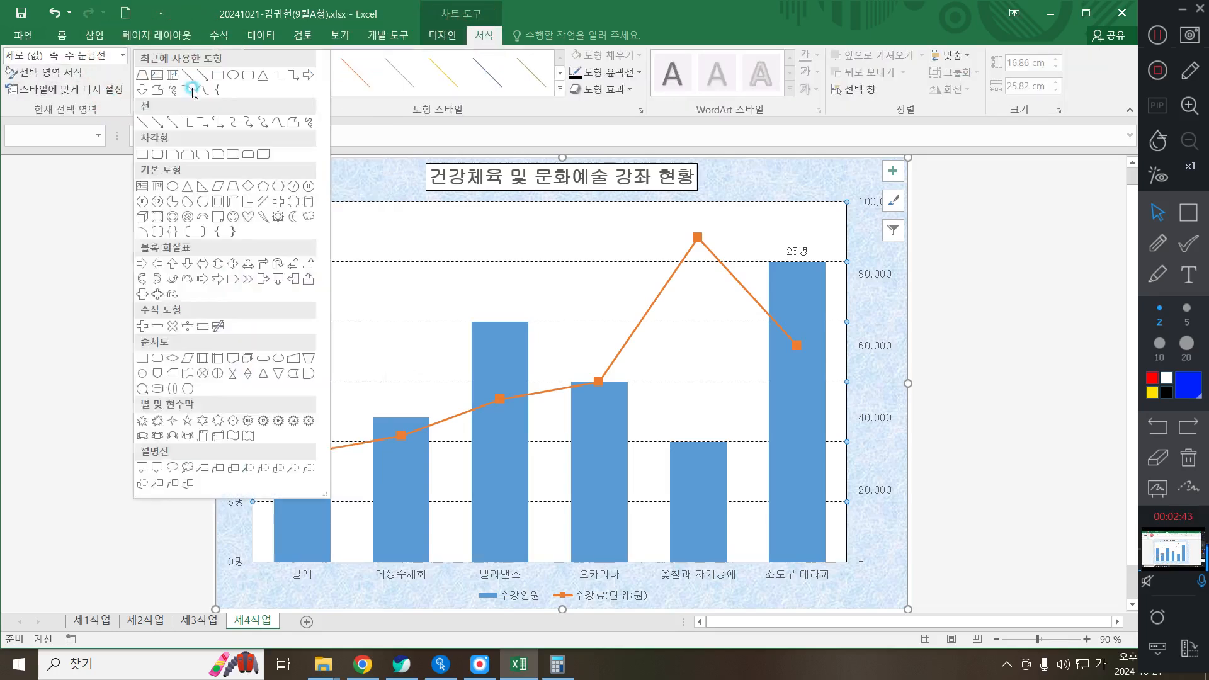
left_click(162, 468)
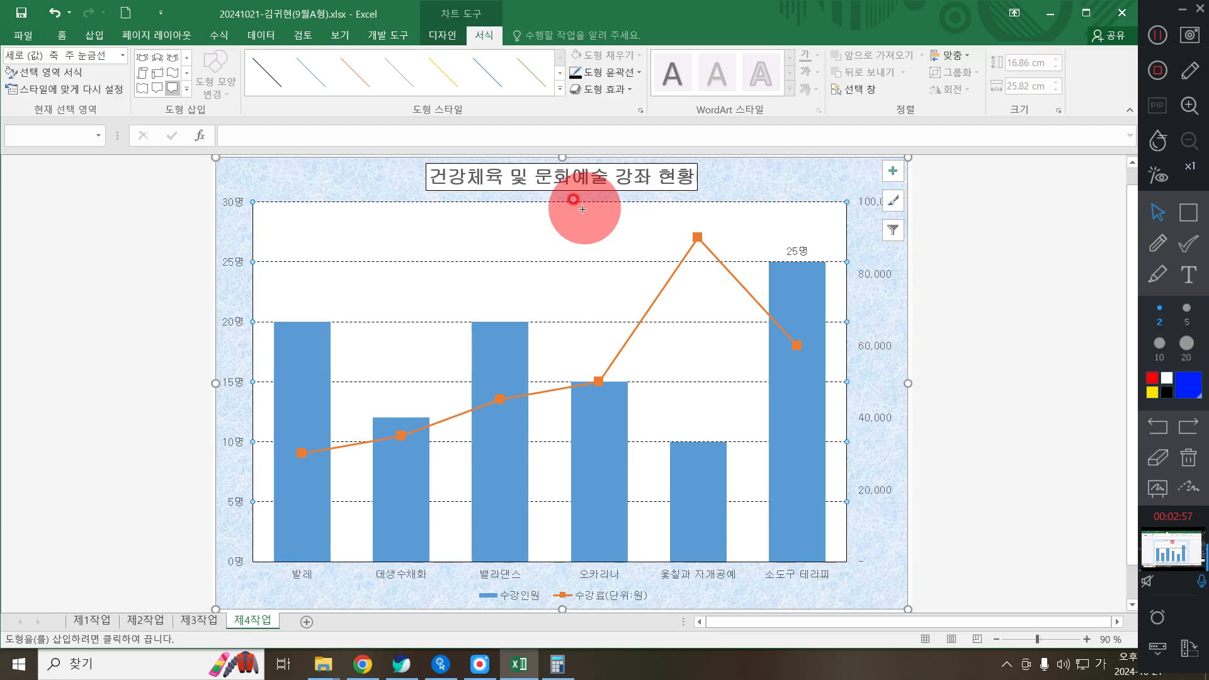
left_click_drag(704, 208, 782, 249)
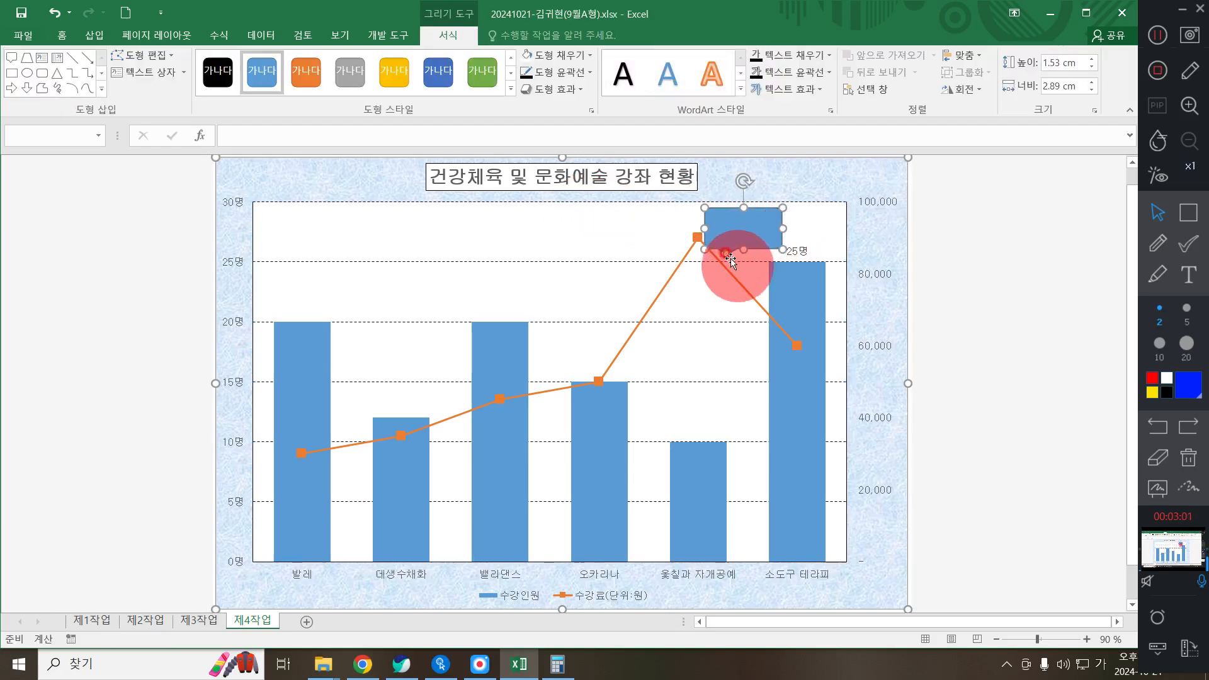
left_click_drag(704, 249, 779, 252)
Step: Apply the white-fill, blue-outline preset shape style to the callout
left_click(761, 238)
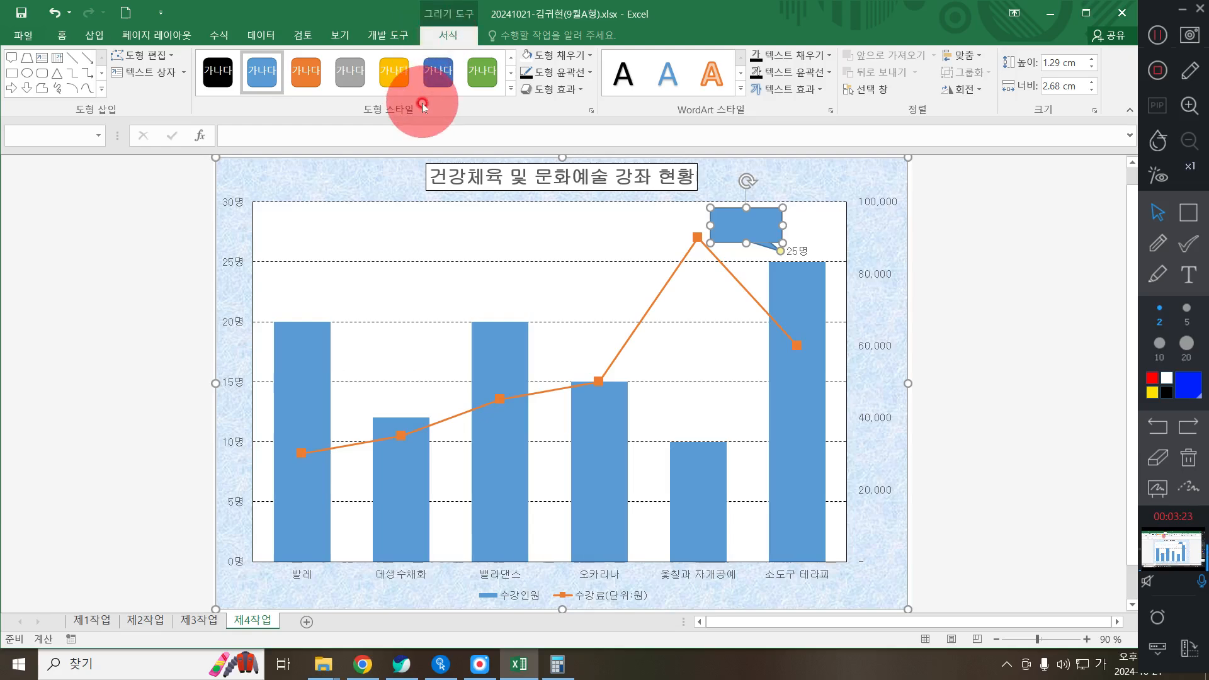
left_click(512, 60)
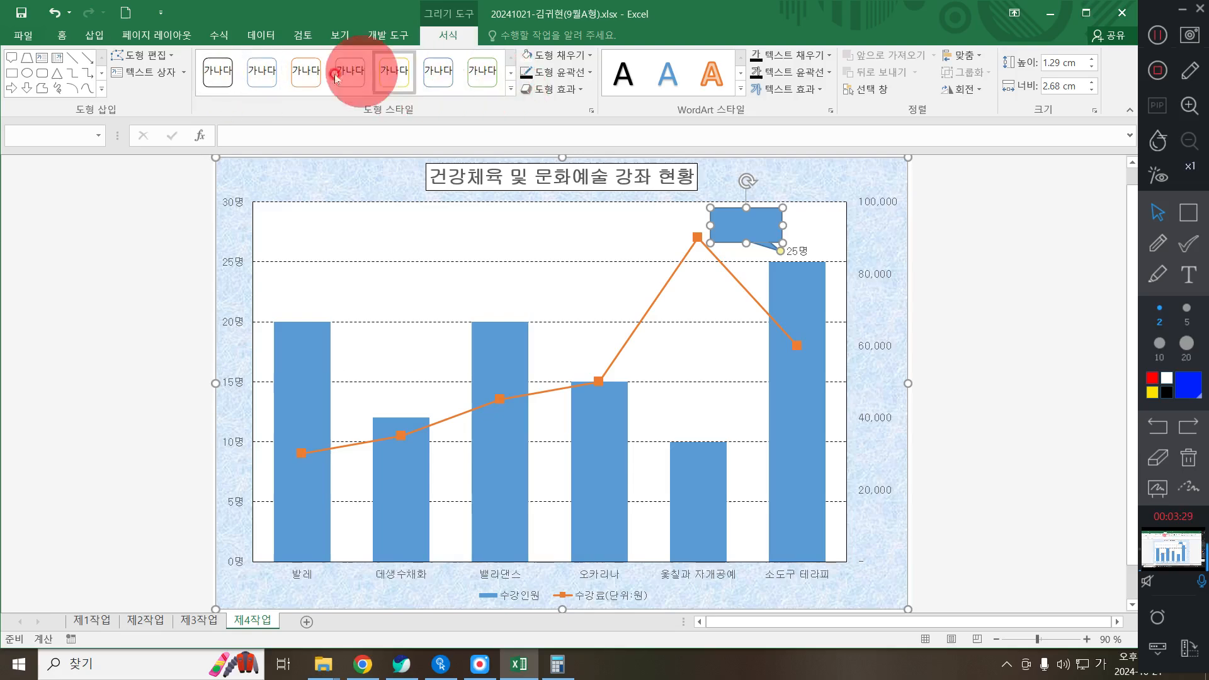
left_click(278, 71)
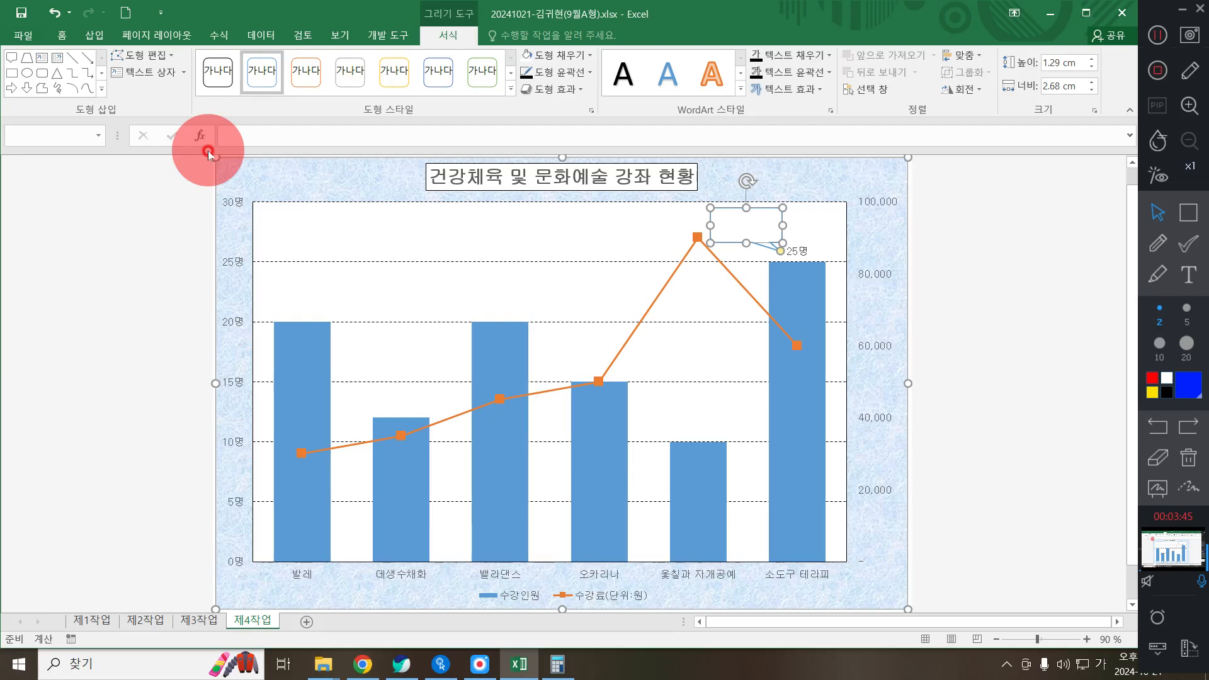
Step: Enter the text 인기강좌 in the callout and center it vertically and horizontally
type("인기고")
key("BackSpace")
key("BackSpace")
type("강좌")
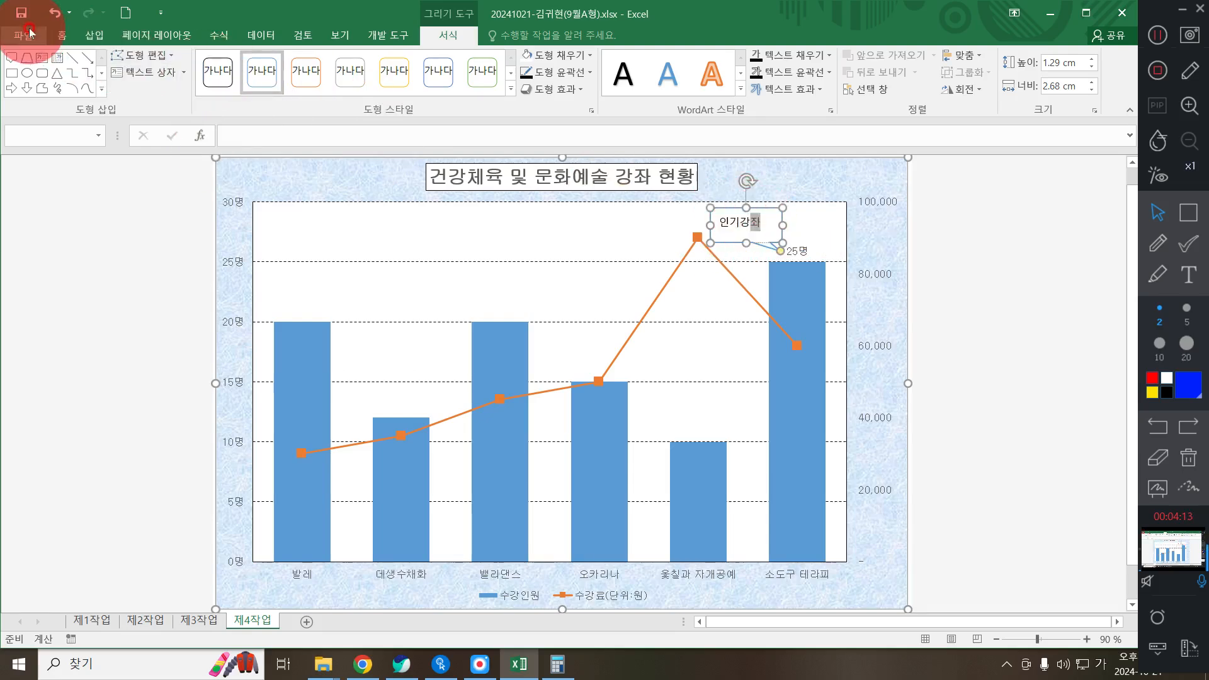
left_click(59, 35)
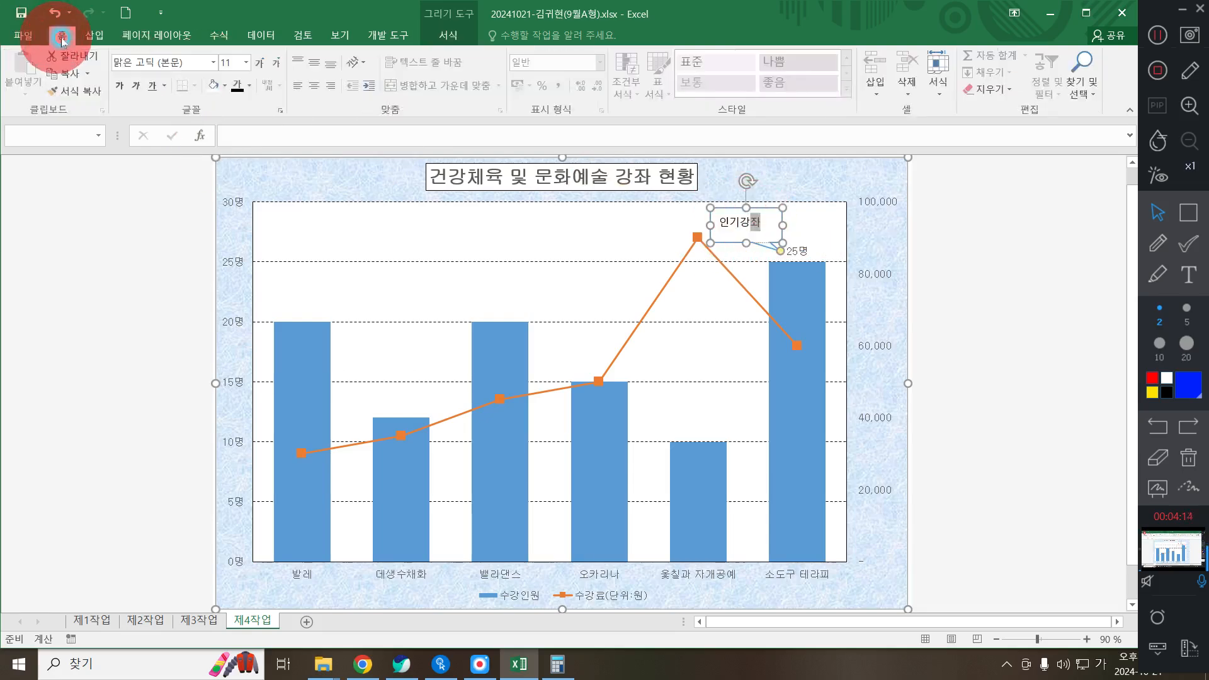
left_click(313, 62)
left_click(318, 85)
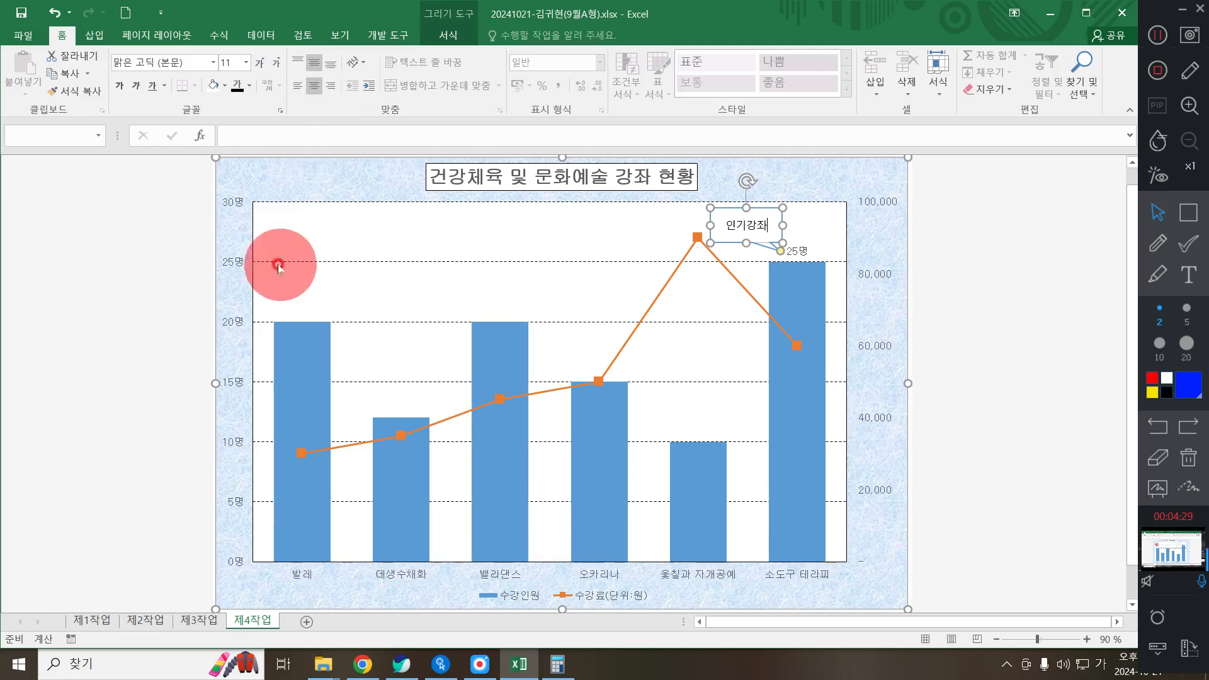
Step: Start a VLOOKUP formula in cell J14 of the 제1작업 sheet
left_click(85, 620)
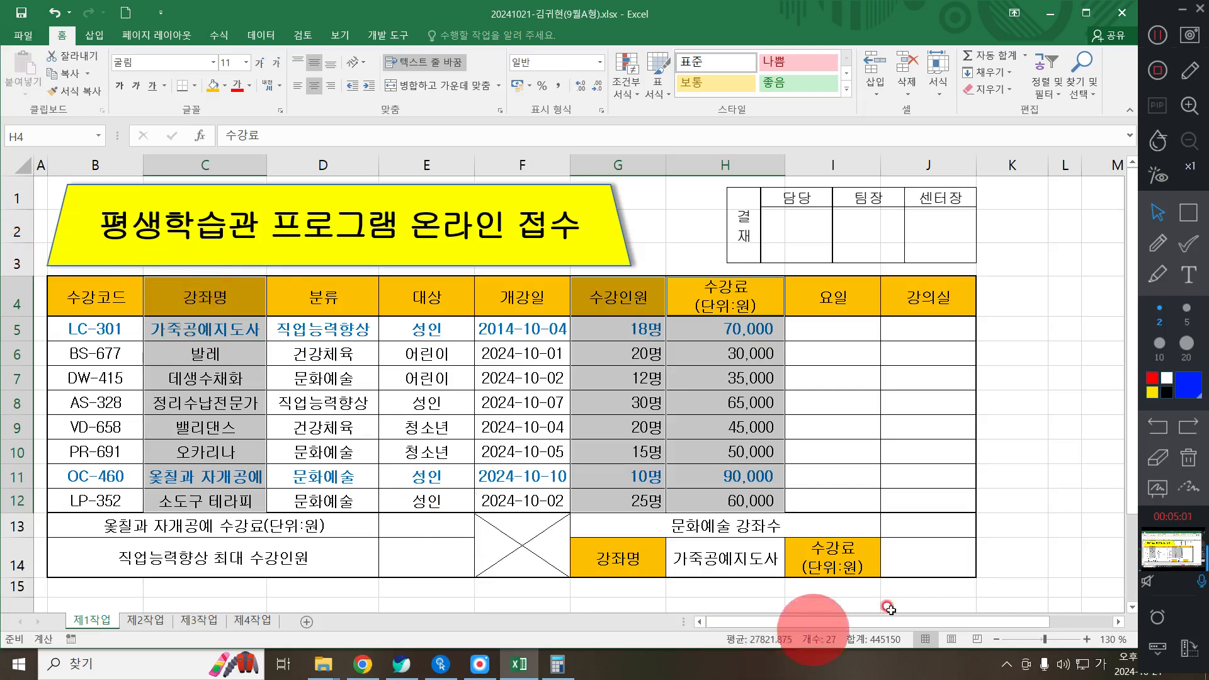
left_click(936, 559)
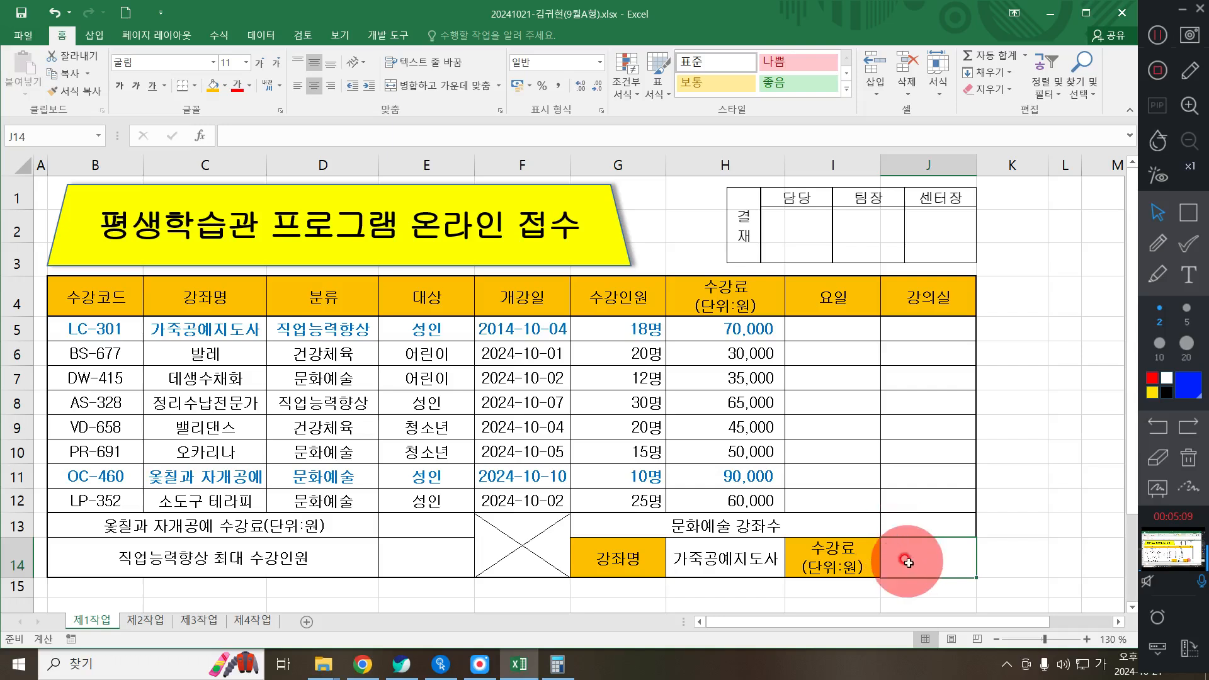
type("=ㅍㅣ")
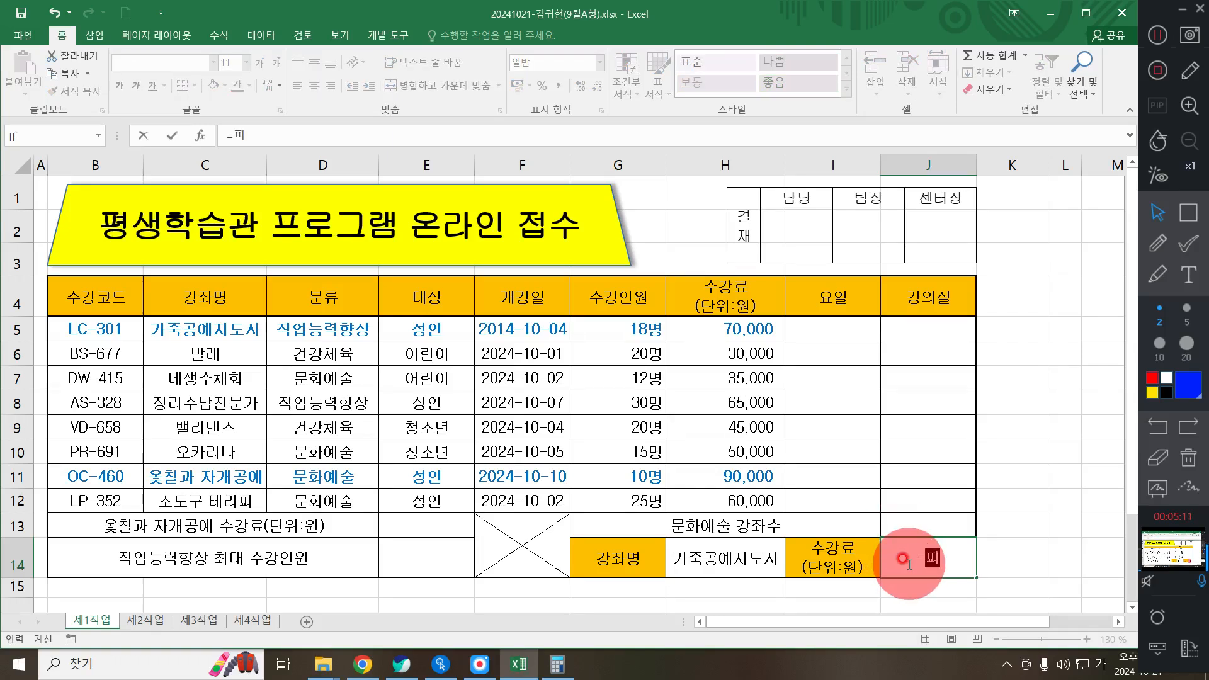
key("BackSpace")
key("BackSpace")
type("ㅍ")
key("BackSpace")
key("BackSpace")
type("ㅍ")
key("BackSpace")
type("피")
key("BackSpace")
key("BackSpace")
key("Hangul")
type("VL")
key("Tab")
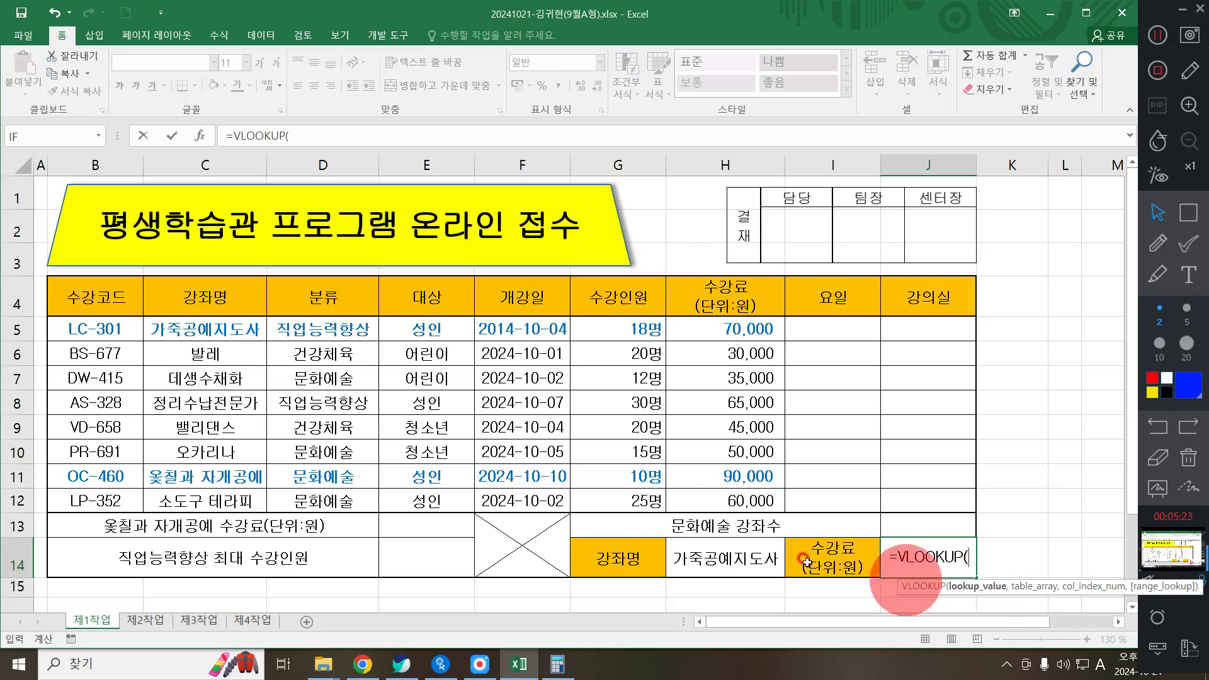
Step: Complete the J14 formula as =VLOOKUP(H14,C5:H12,6,0) to look up the selected course's fee
left_click(740, 552)
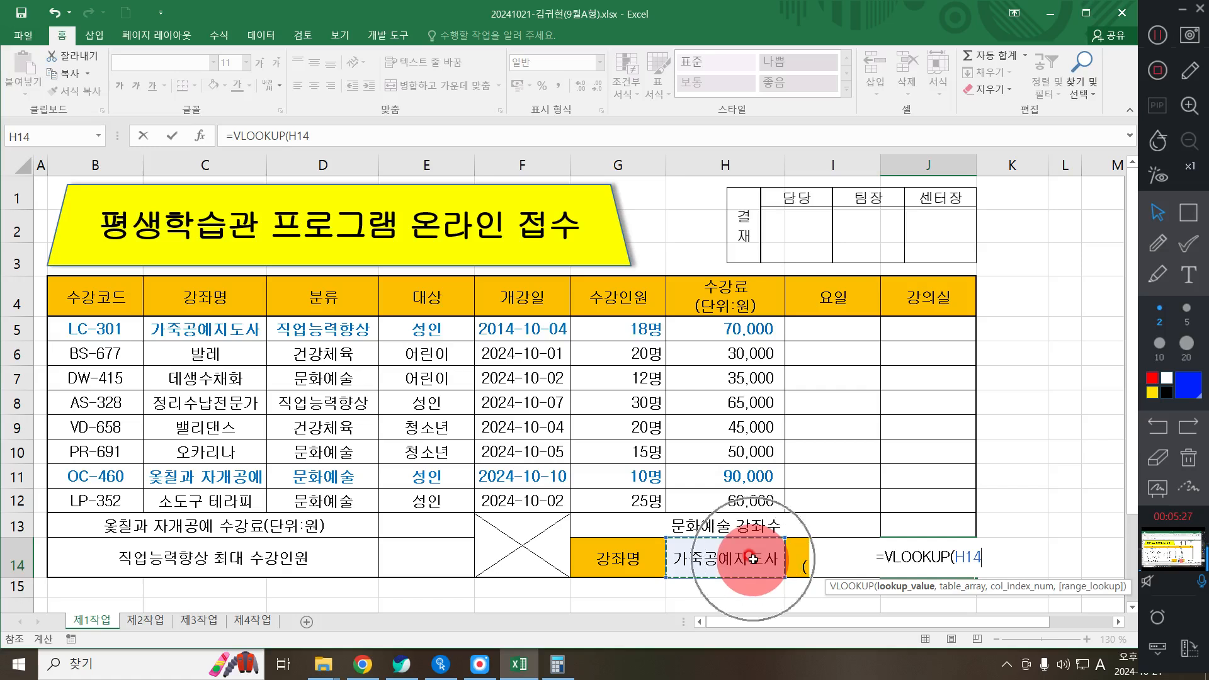
type(",")
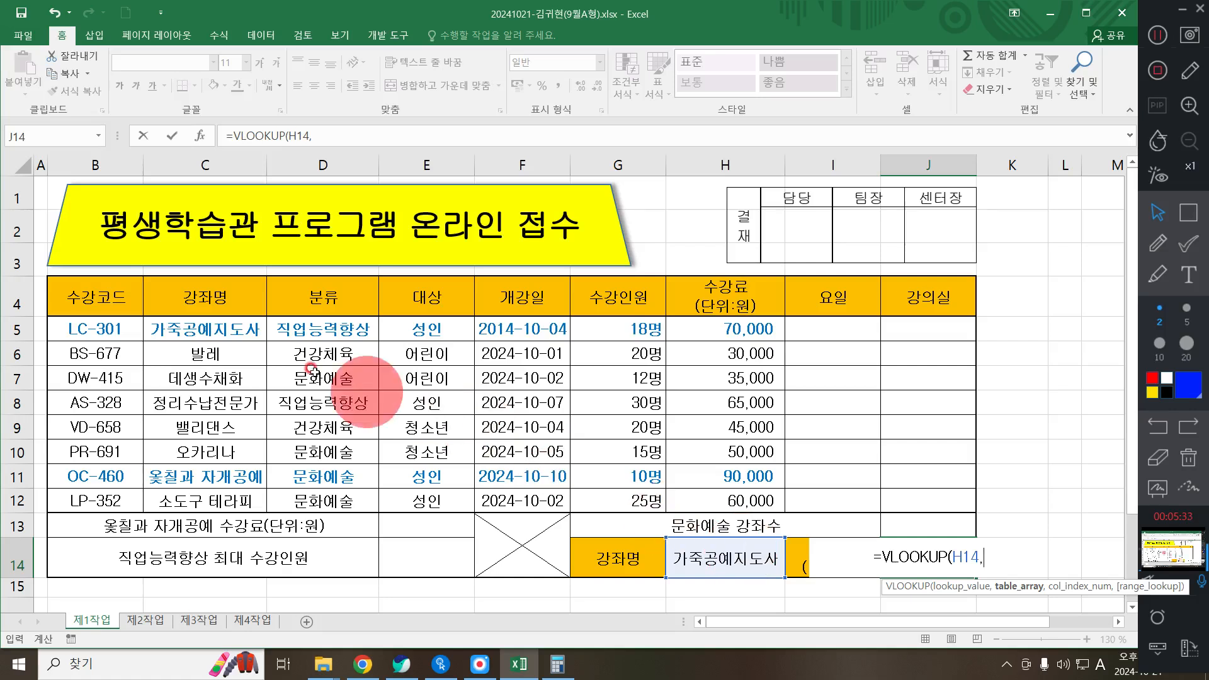
left_click_drag(195, 325, 704, 495)
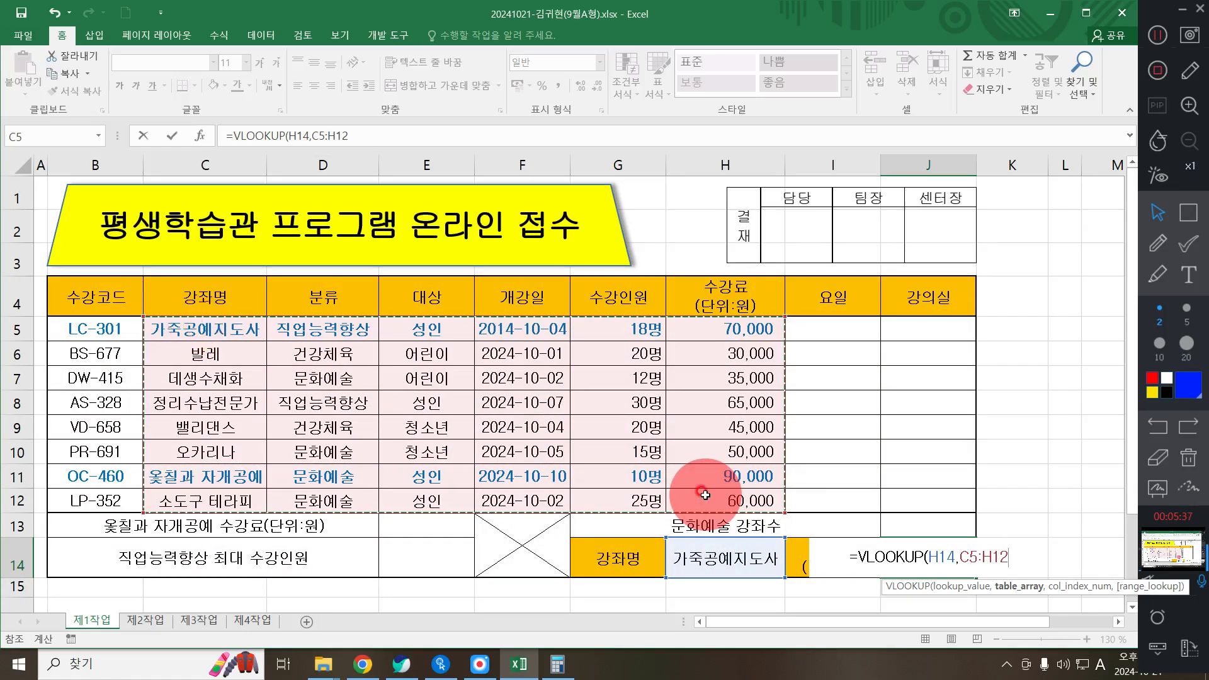
left_click_drag(196, 334, 718, 503)
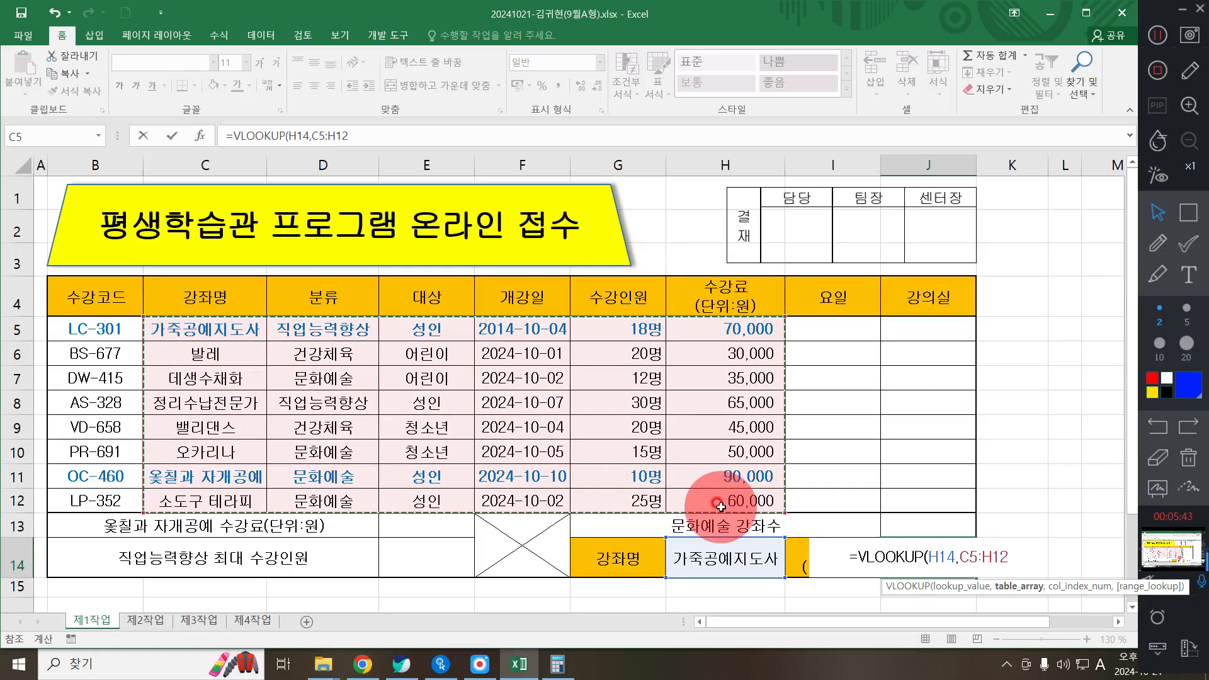
type(",")
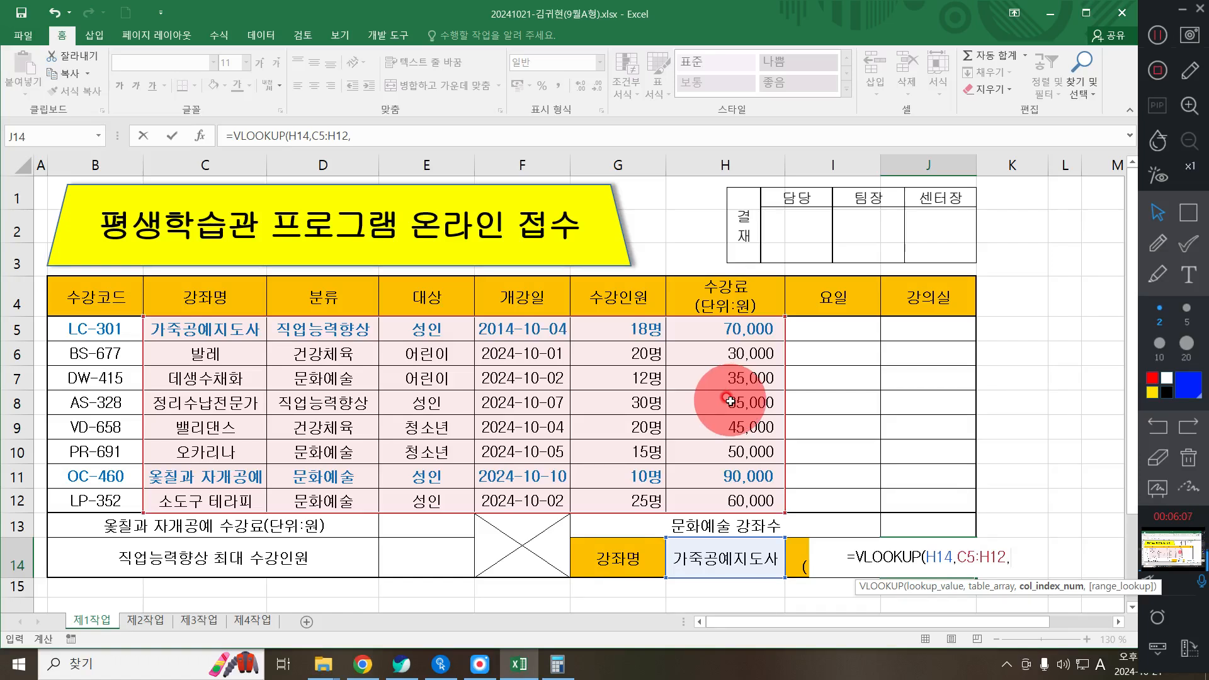
type("6,0")
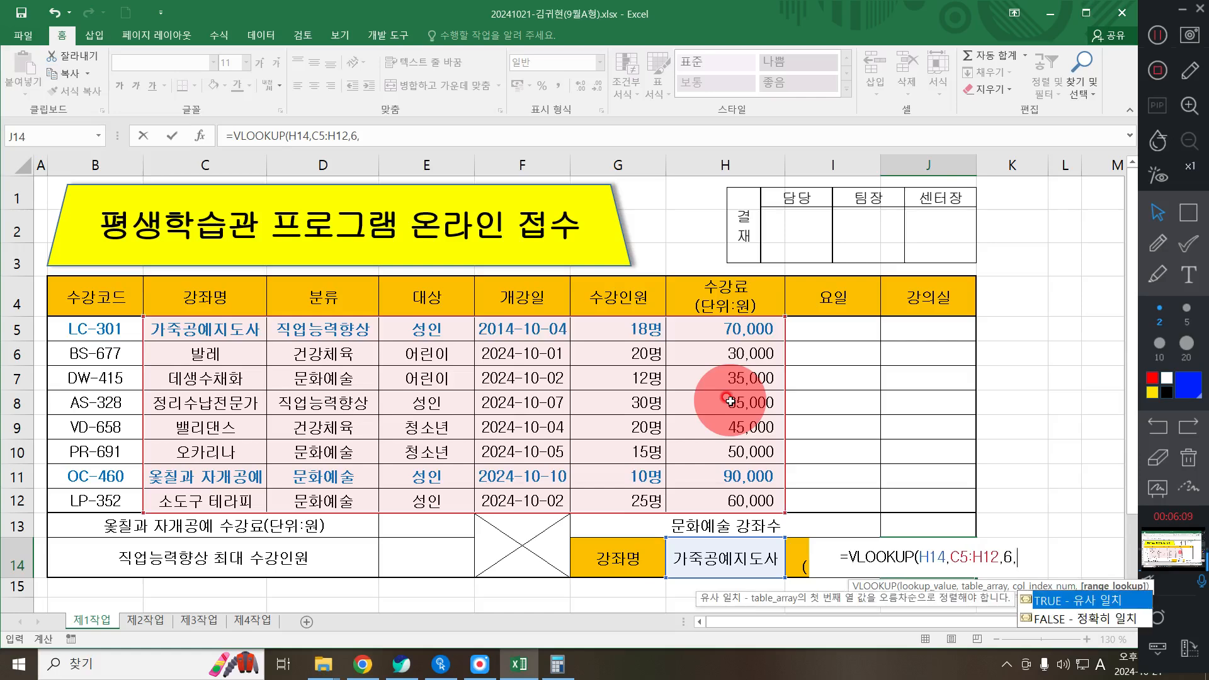
type(")")
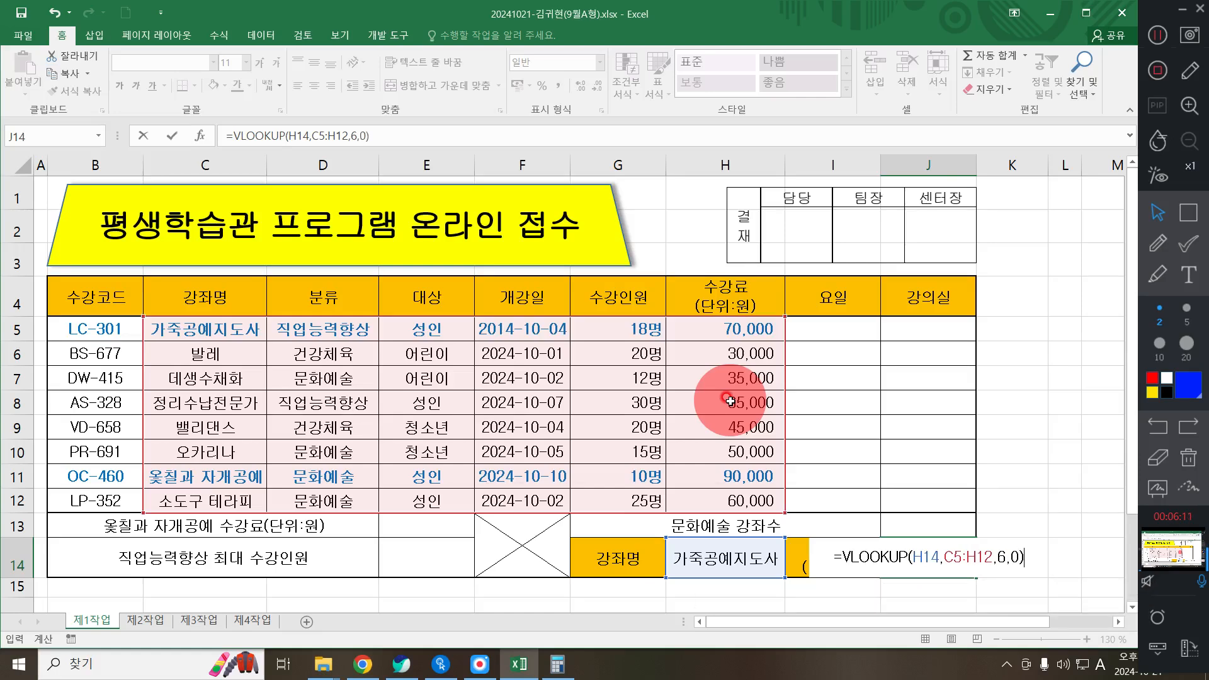
key("super+plus")
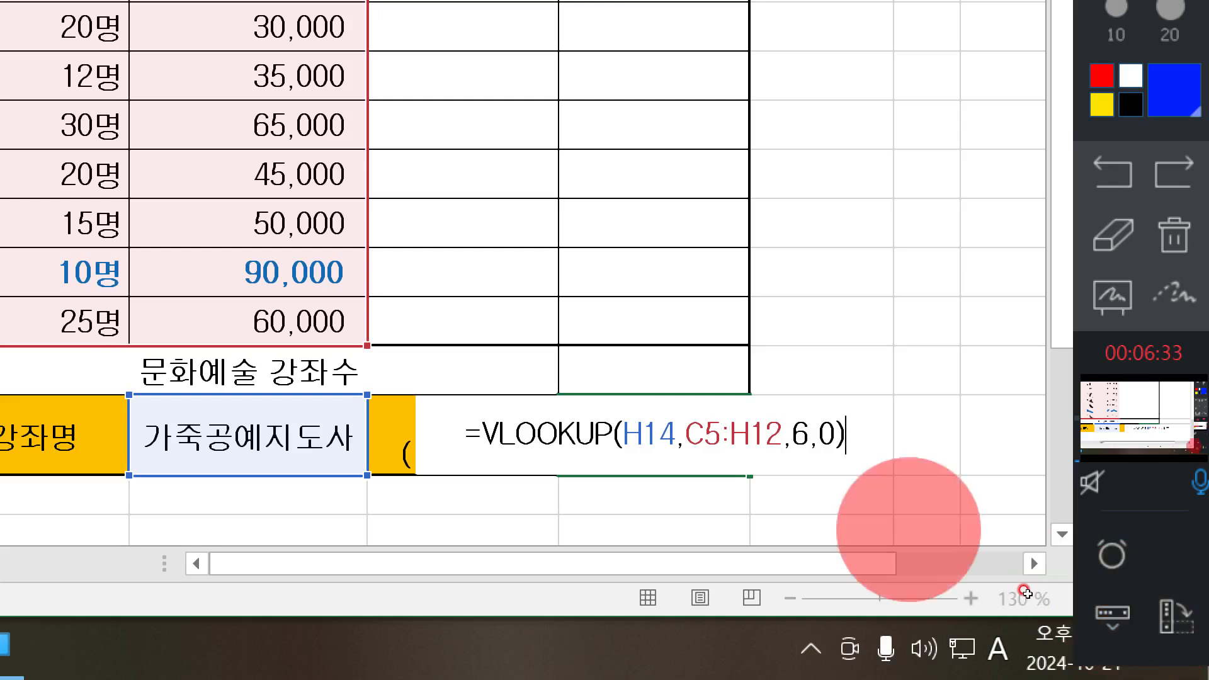
key("Return")
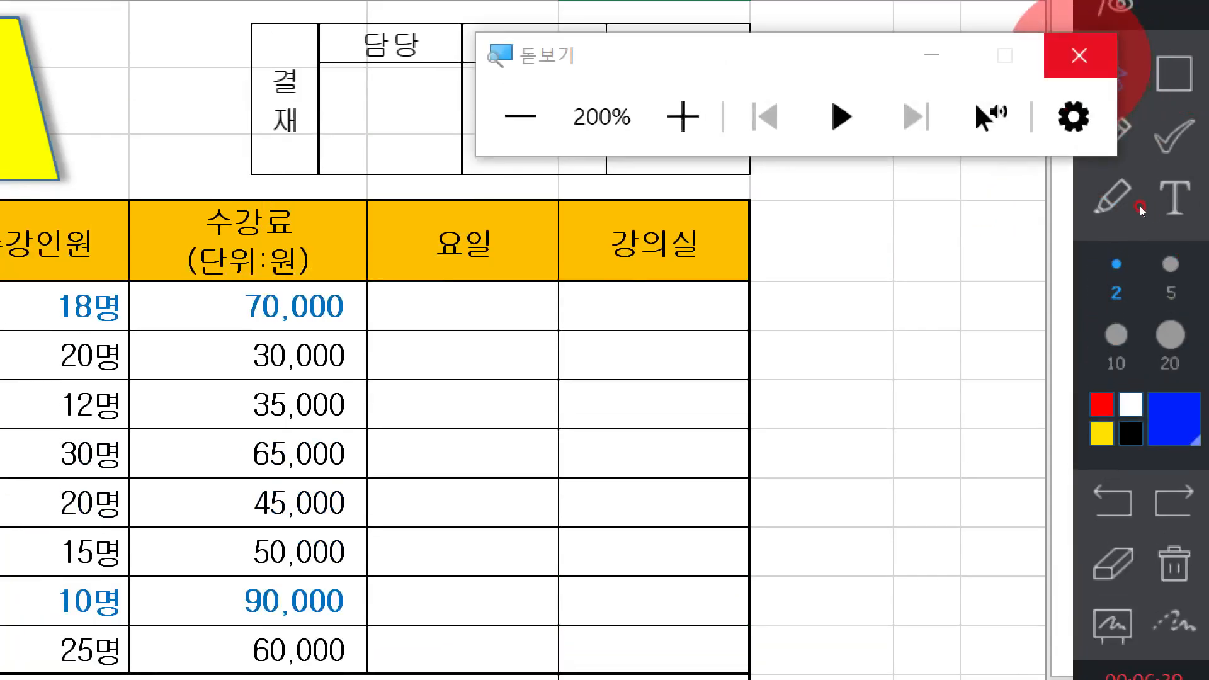
left_click(1079, 49)
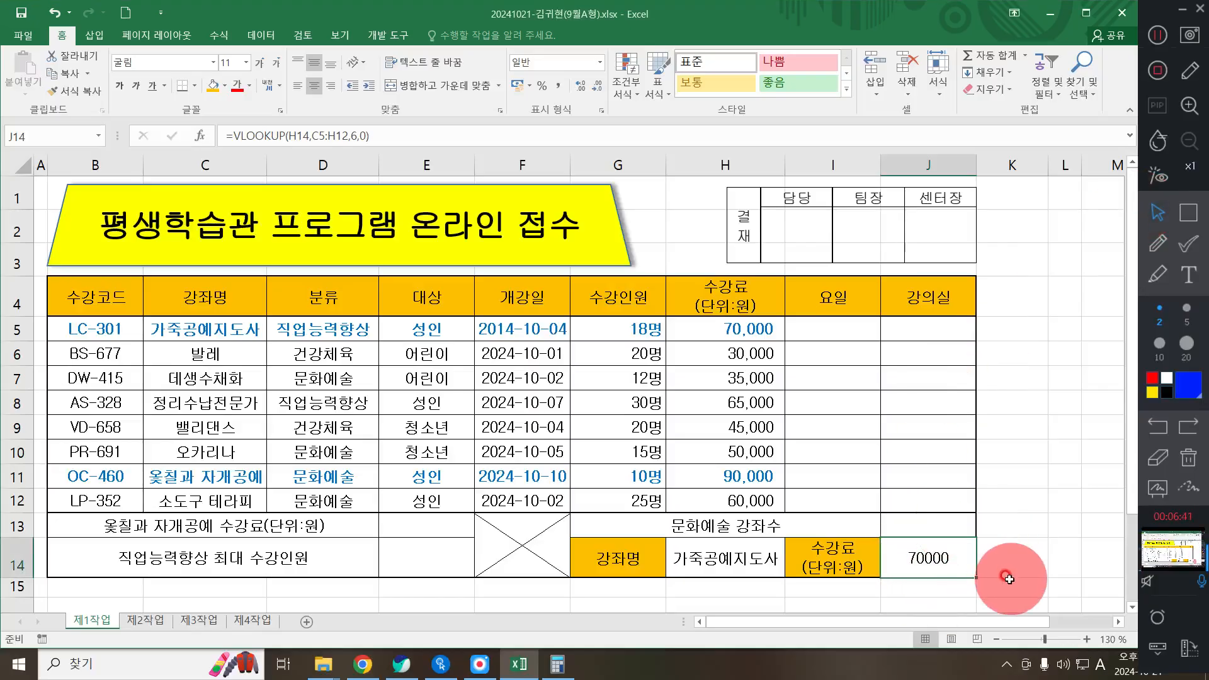
Step: Test the fee lookup by switching the course in H14 to 소도구 테라피 and back to 가죽공예지도사
left_click(779, 559)
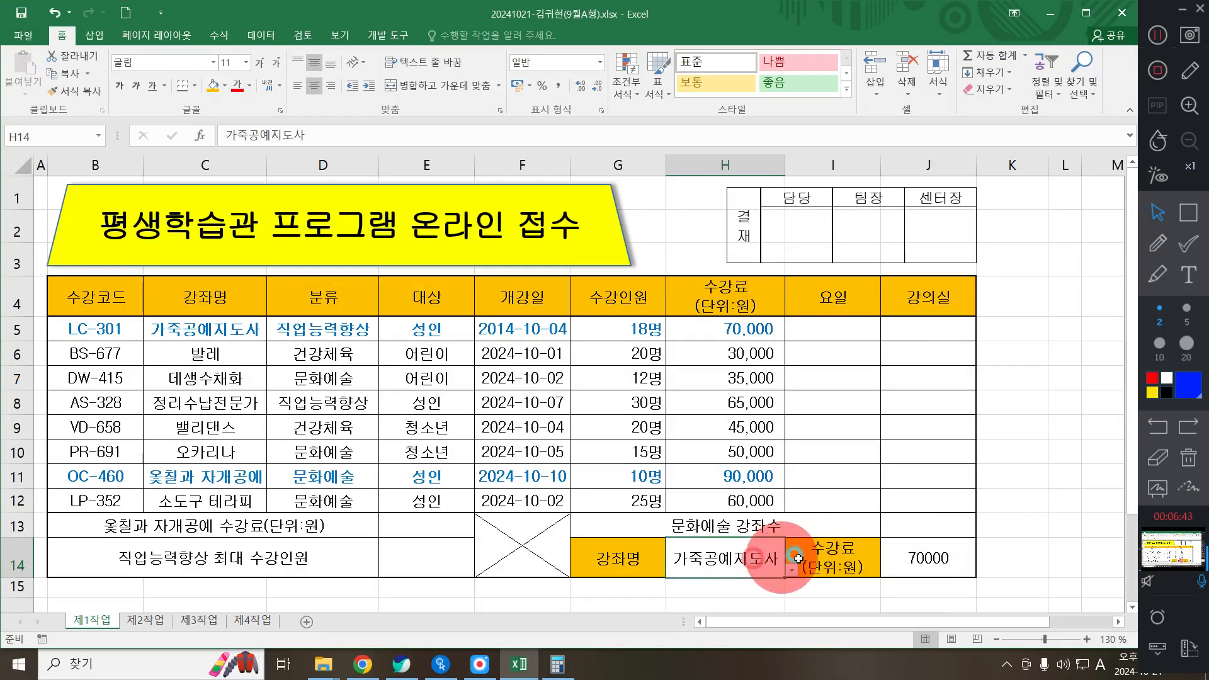
left_click(789, 562)
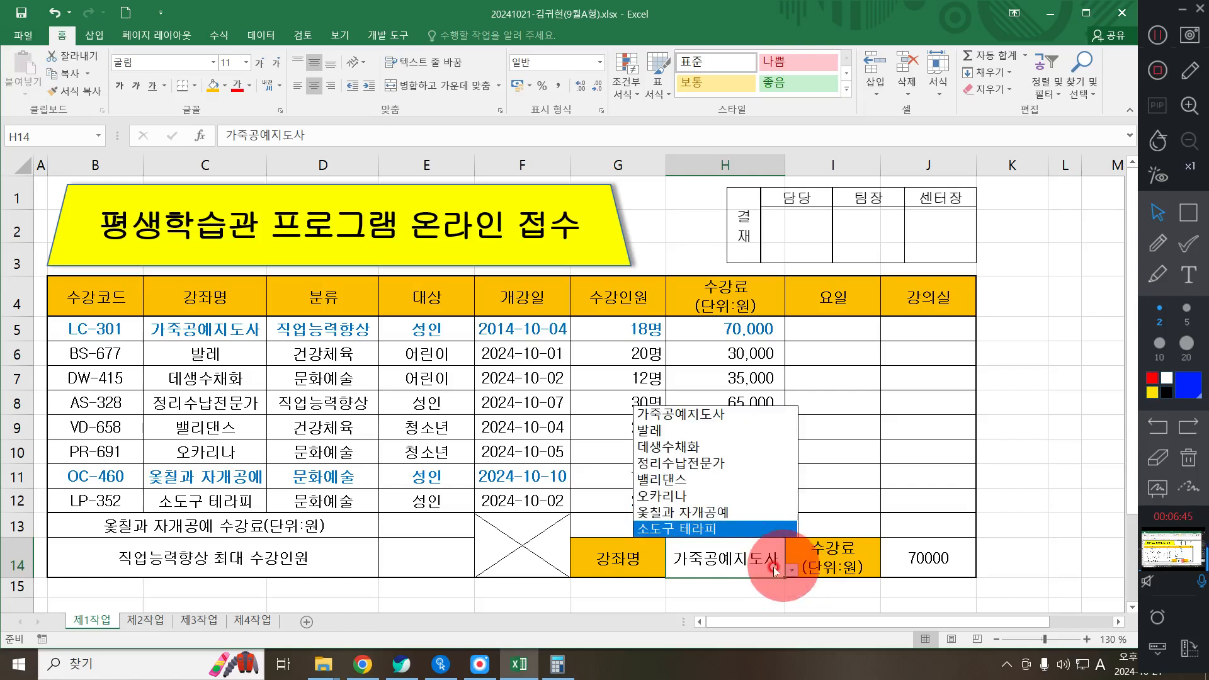
left_click(789, 563)
left_click(784, 569)
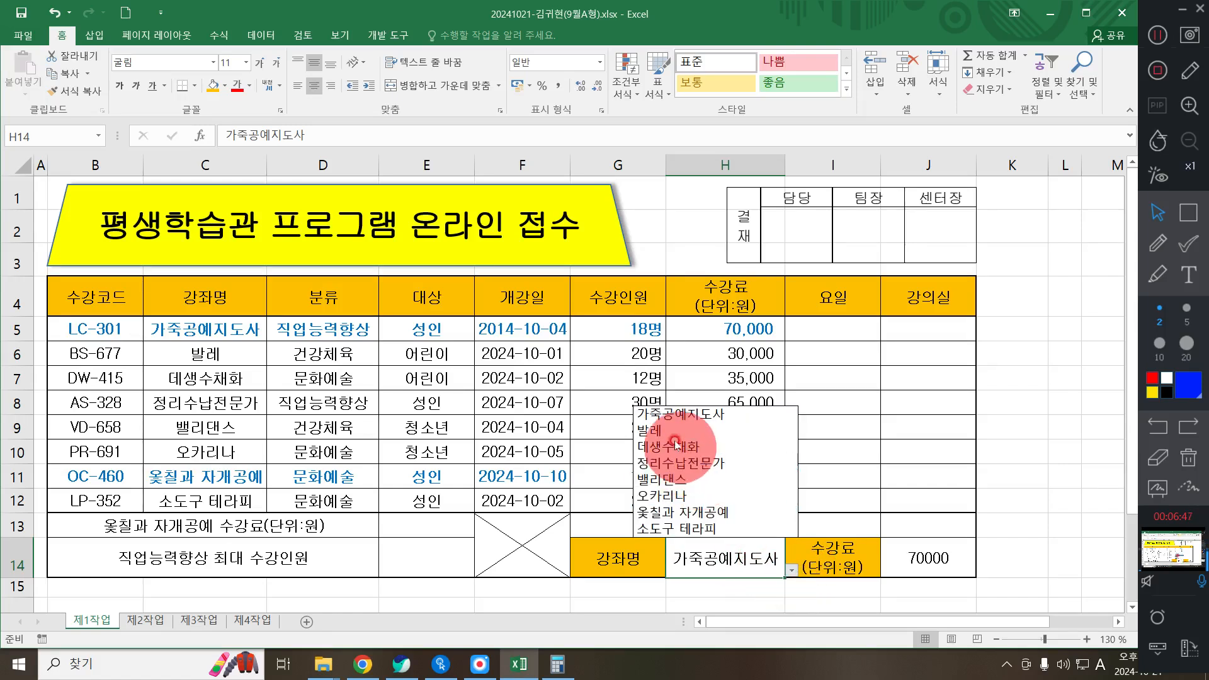
left_click(717, 528)
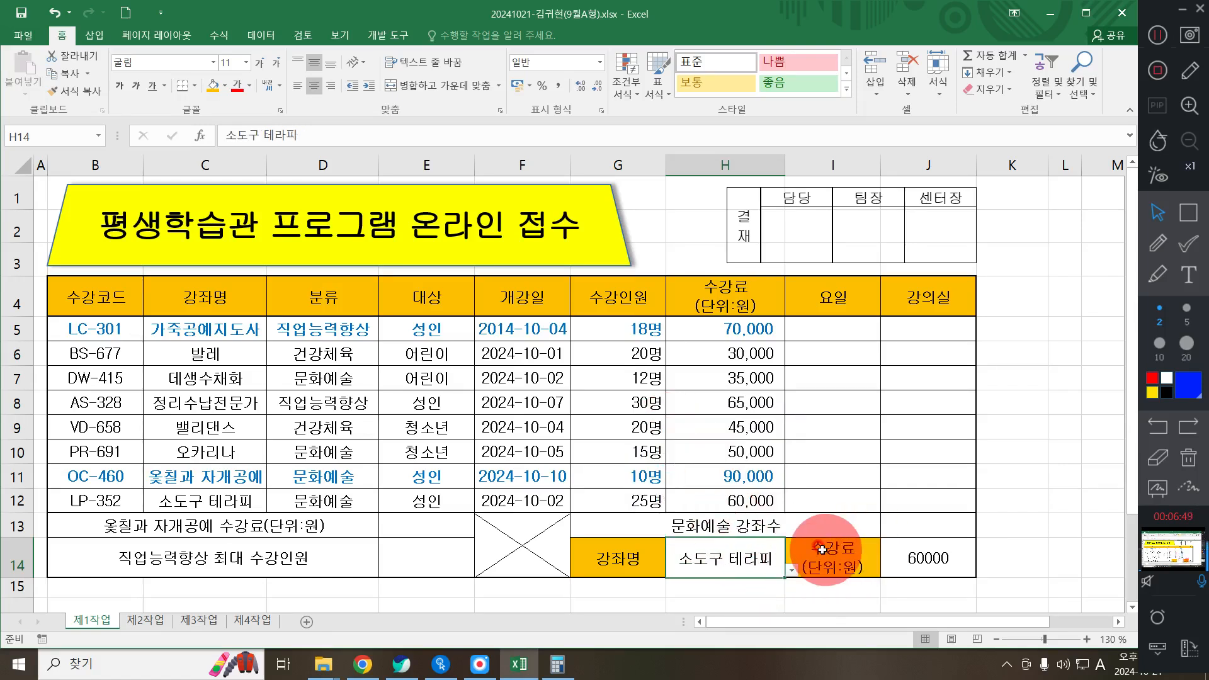
left_click(791, 569)
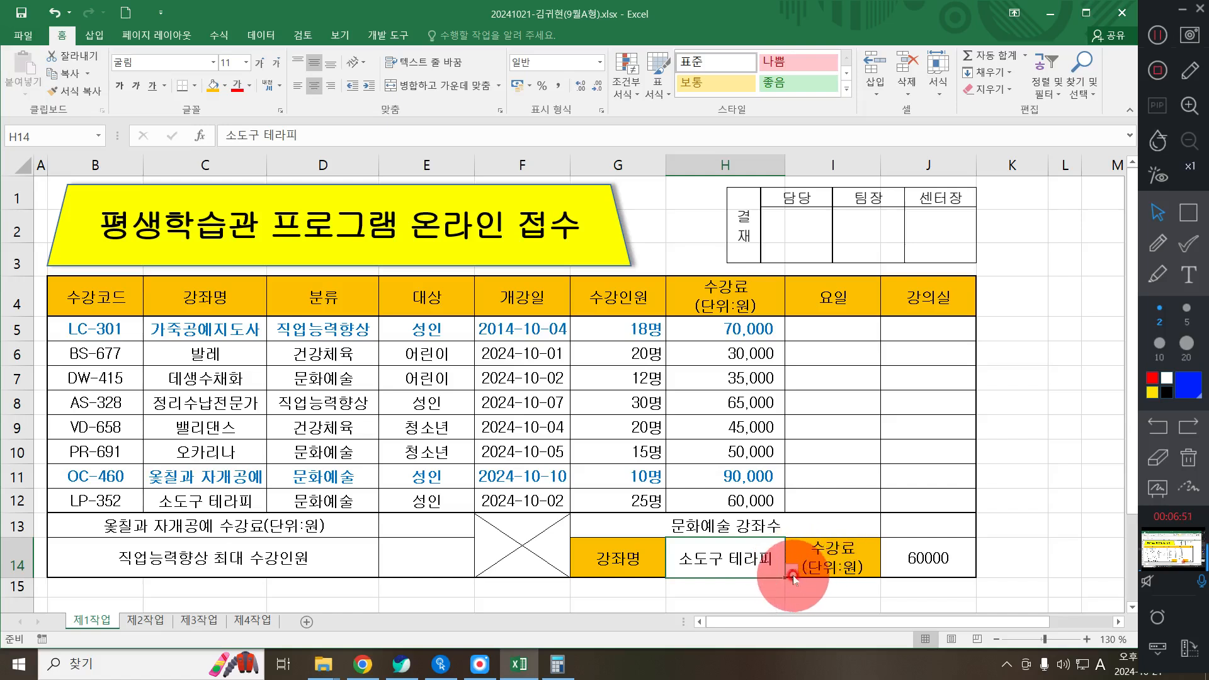
left_click(791, 570)
left_click(711, 397)
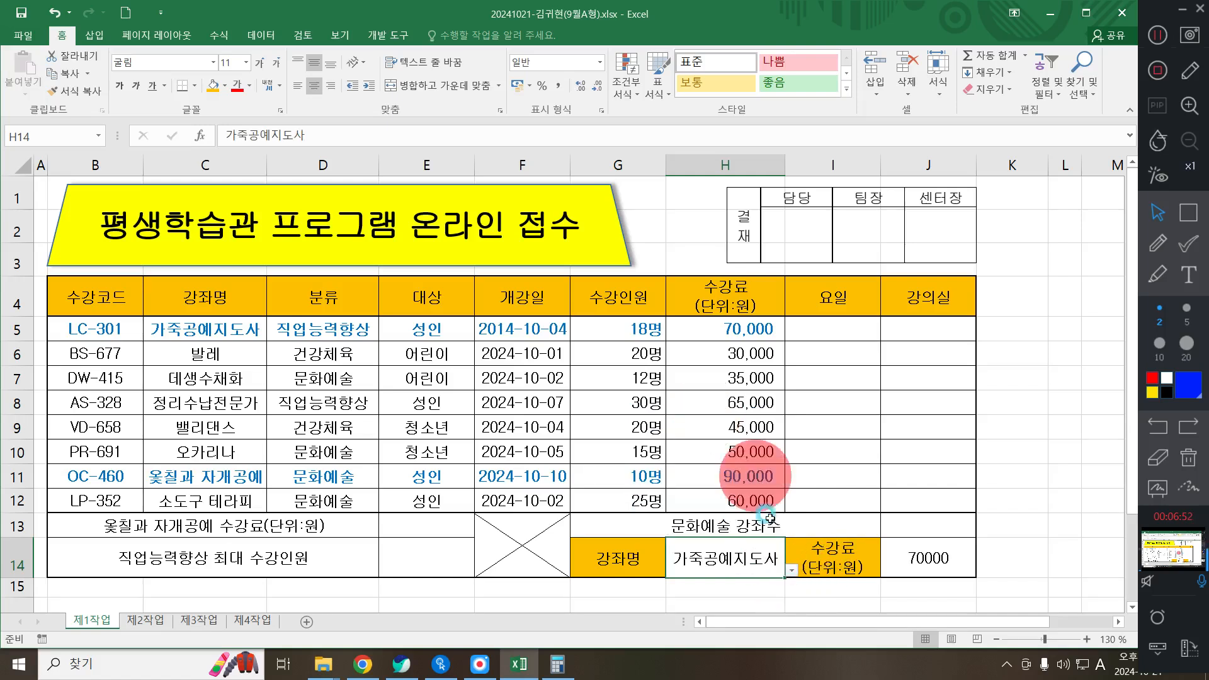
Step: Compare the lookup for 소도구 테라피 with its fee in H12, restoring 가죽공예지도사 in H14
left_click(790, 573)
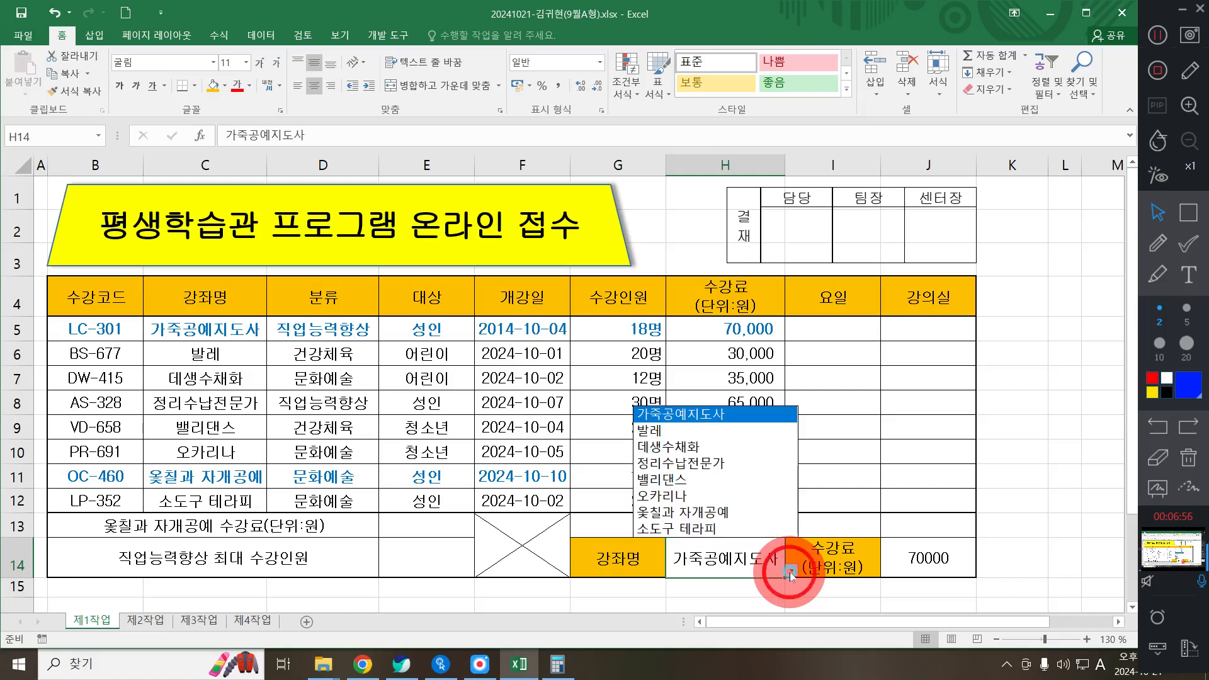
left_click(718, 525)
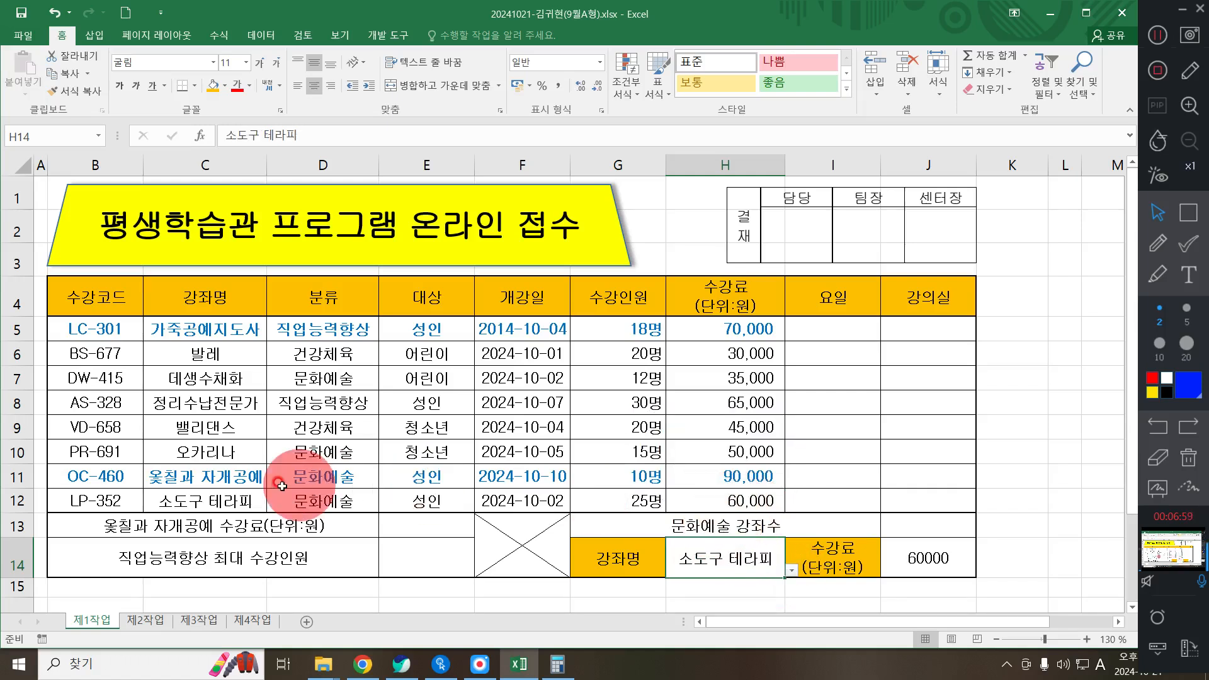
left_click(238, 500)
left_click(680, 494)
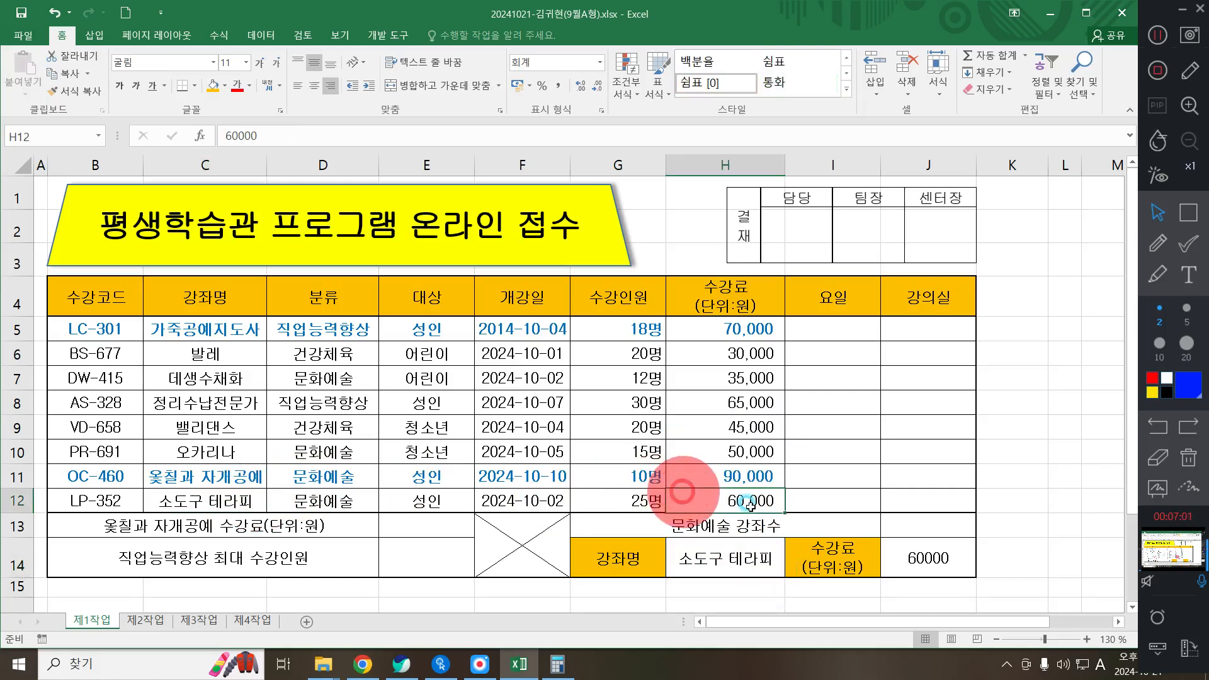
left_click(715, 566)
left_click(795, 570)
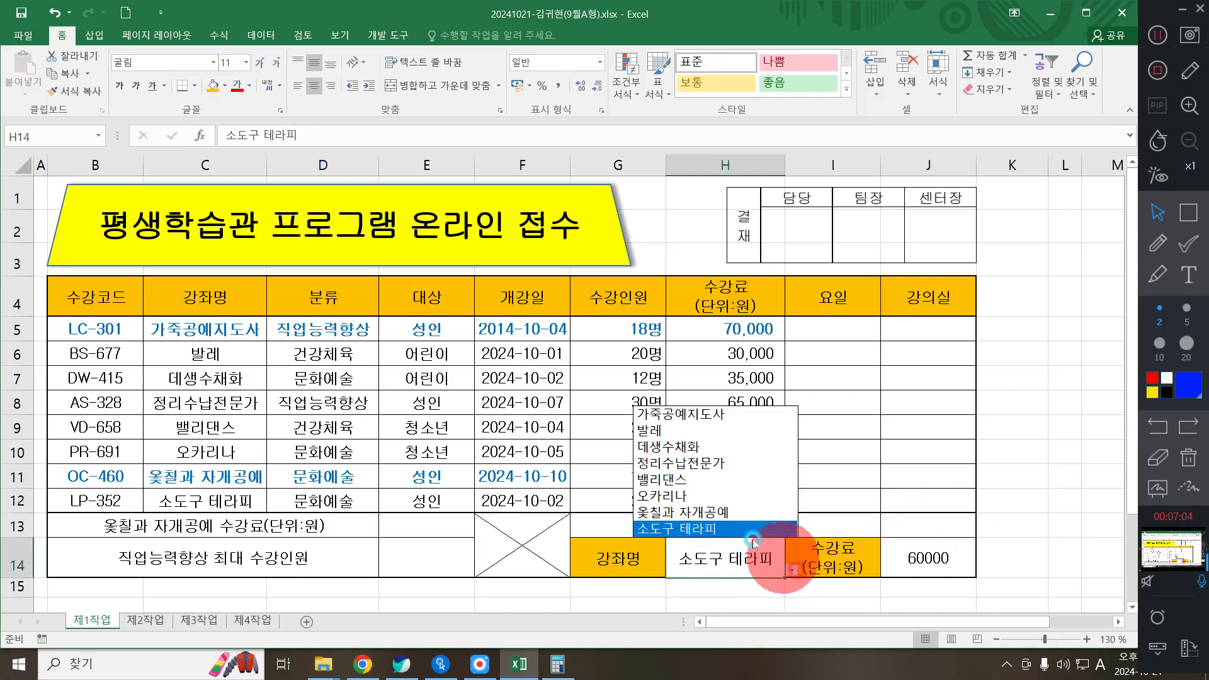
left_click(675, 406)
left_click(792, 570)
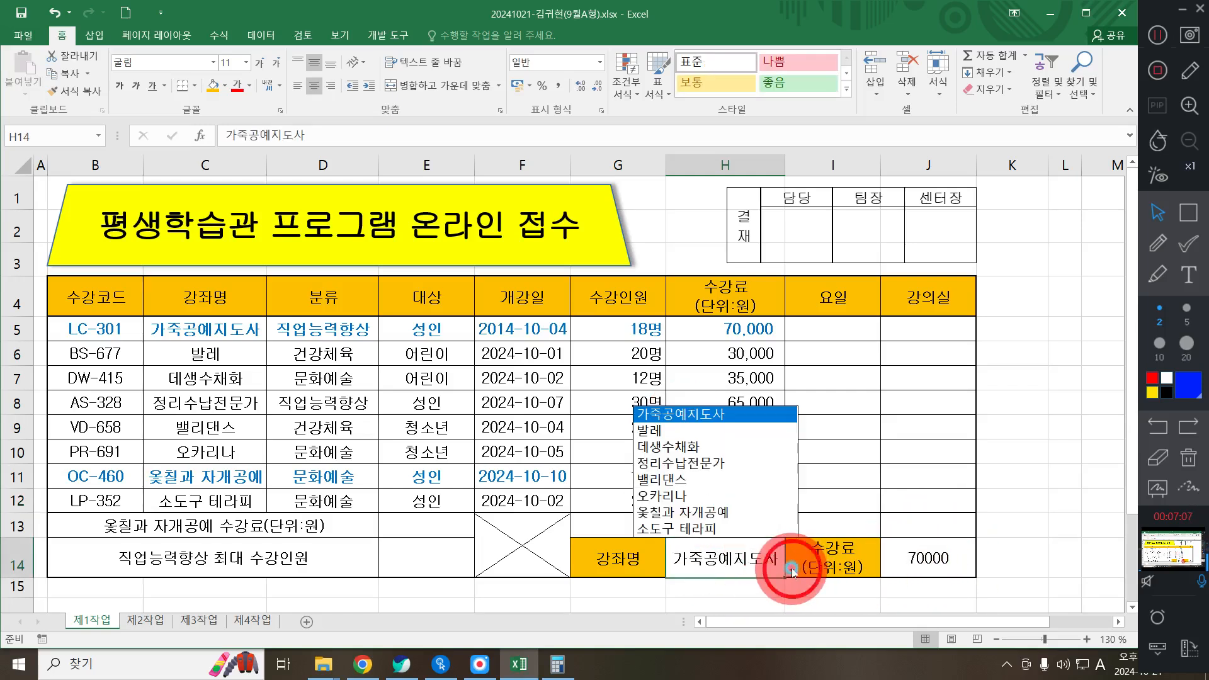
left_click(683, 415)
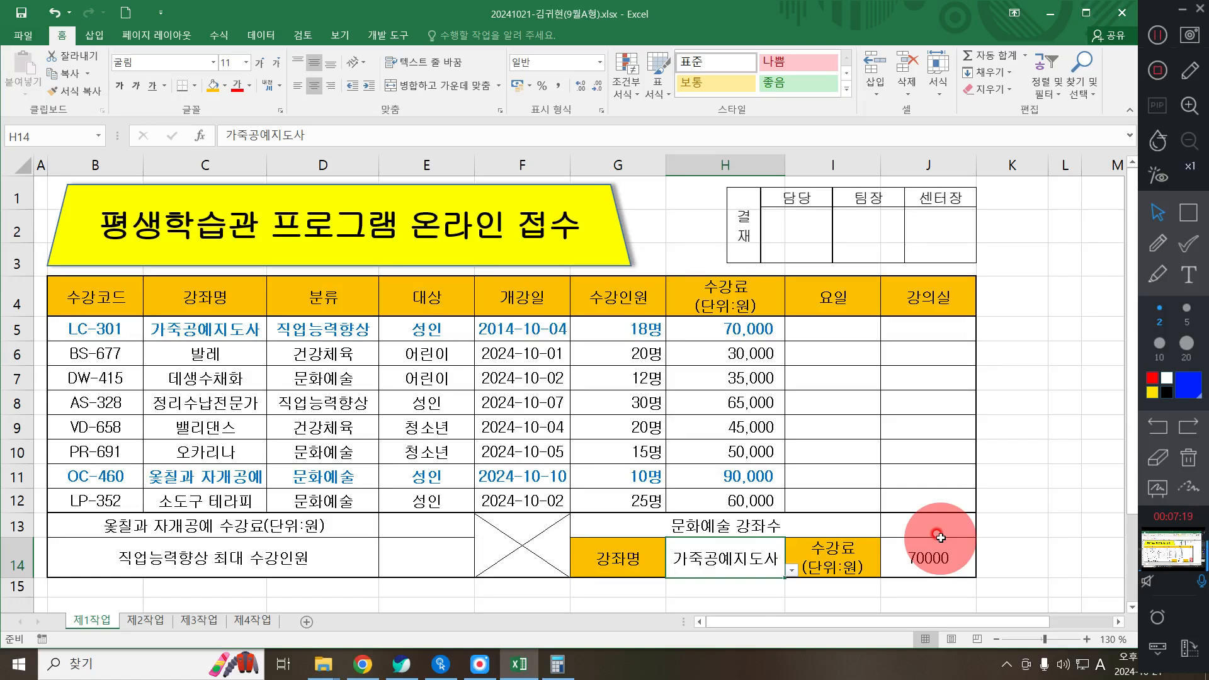
Step: In J13, enter =COUNTIF(분류,D7) to count the 문화예술 courses, using the 분류 cells D5:D12 as the range
left_click(955, 520)
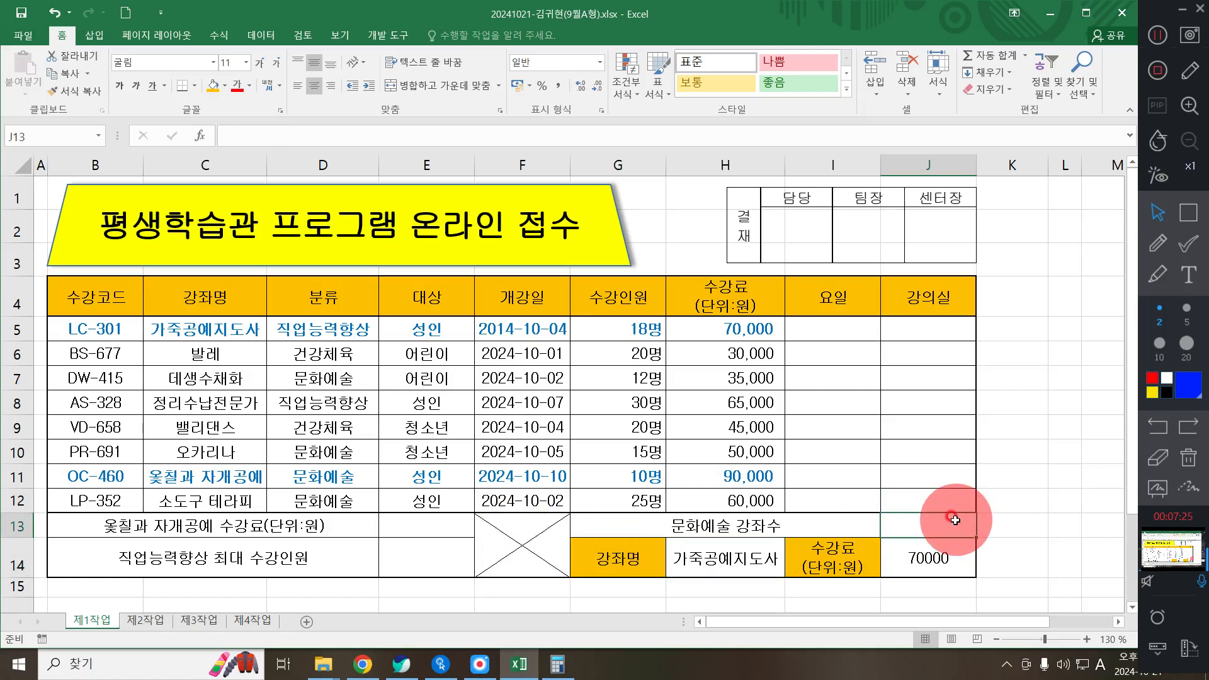
type("=COU")
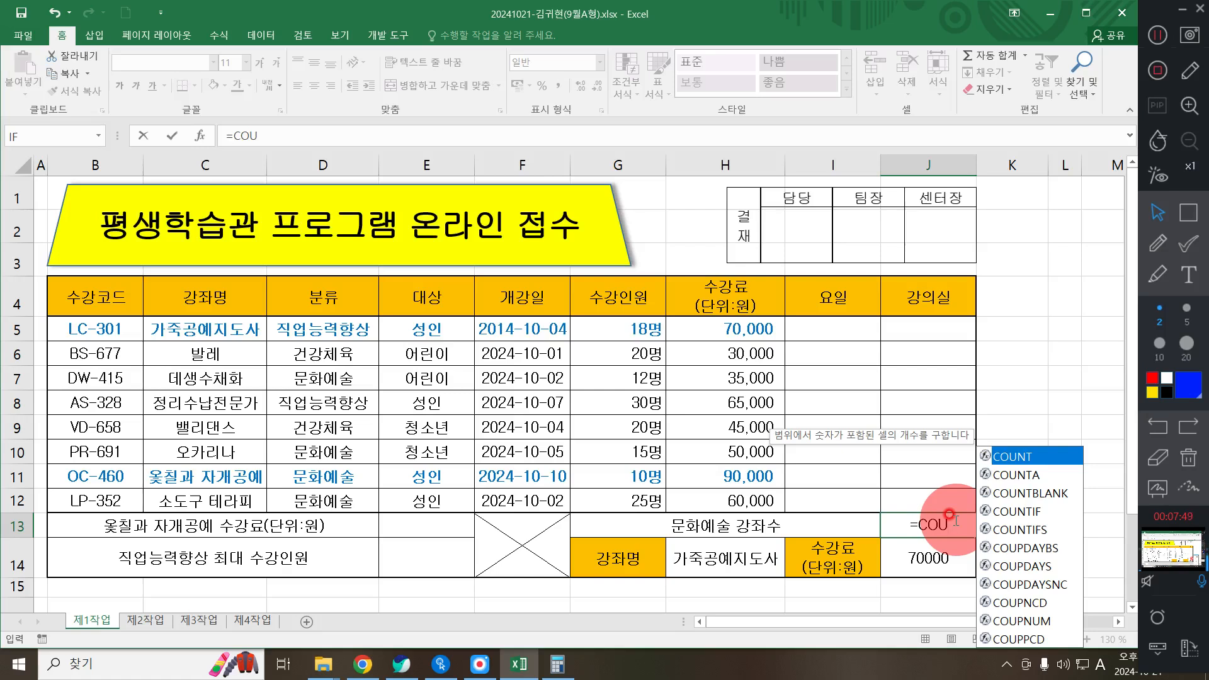
double_click(1016, 510)
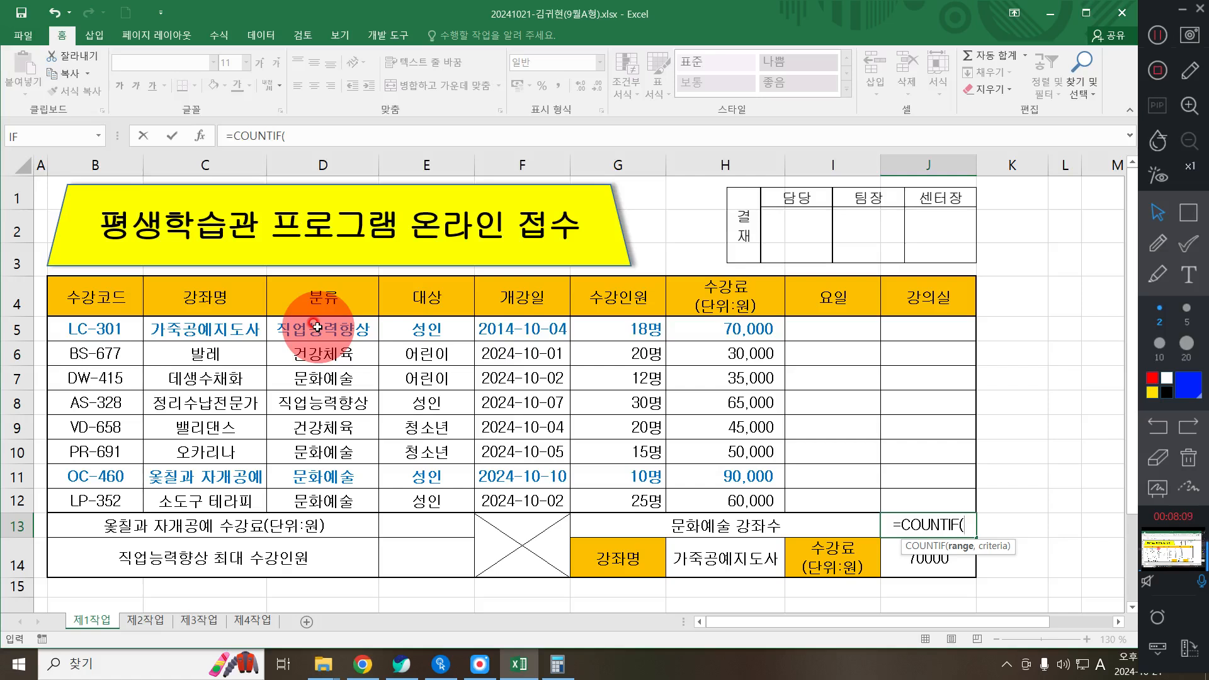
left_click_drag(317, 327, 322, 501)
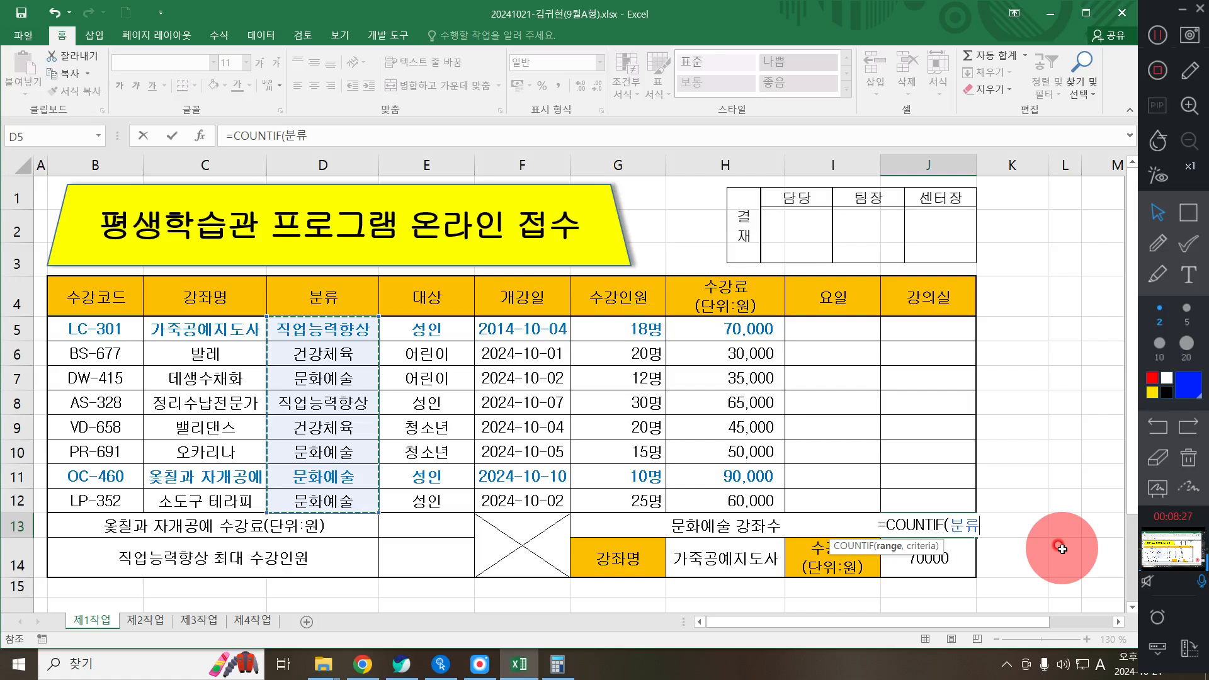
type(",")
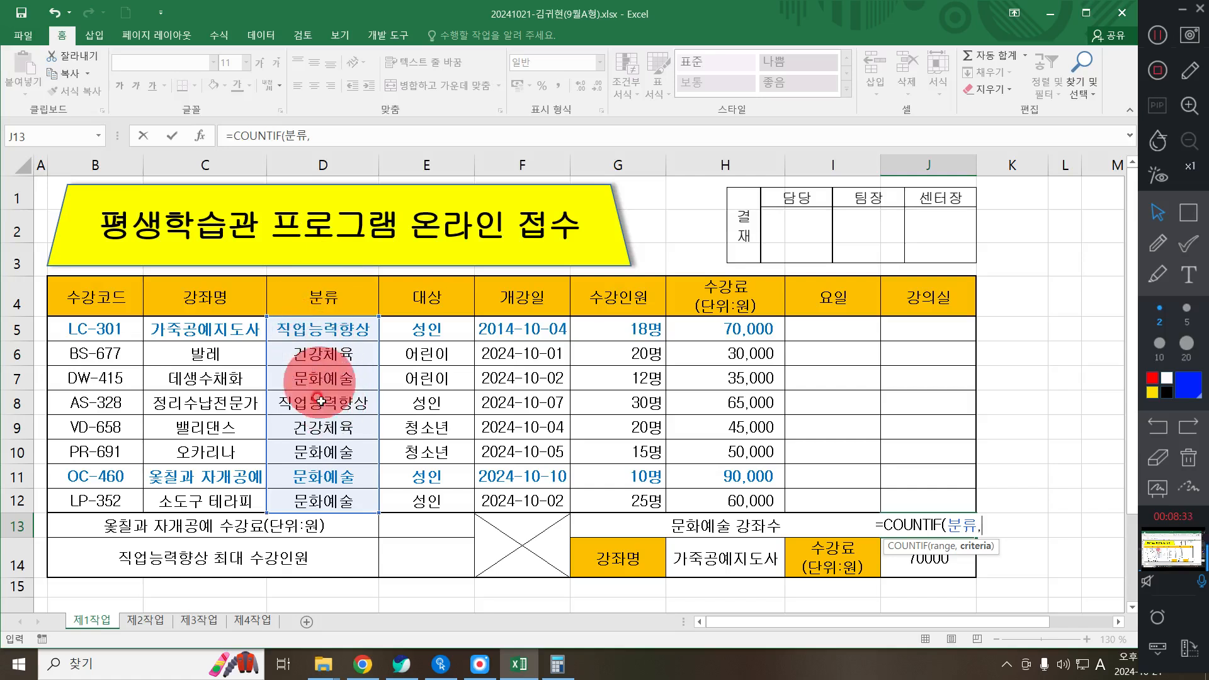
left_click(308, 456)
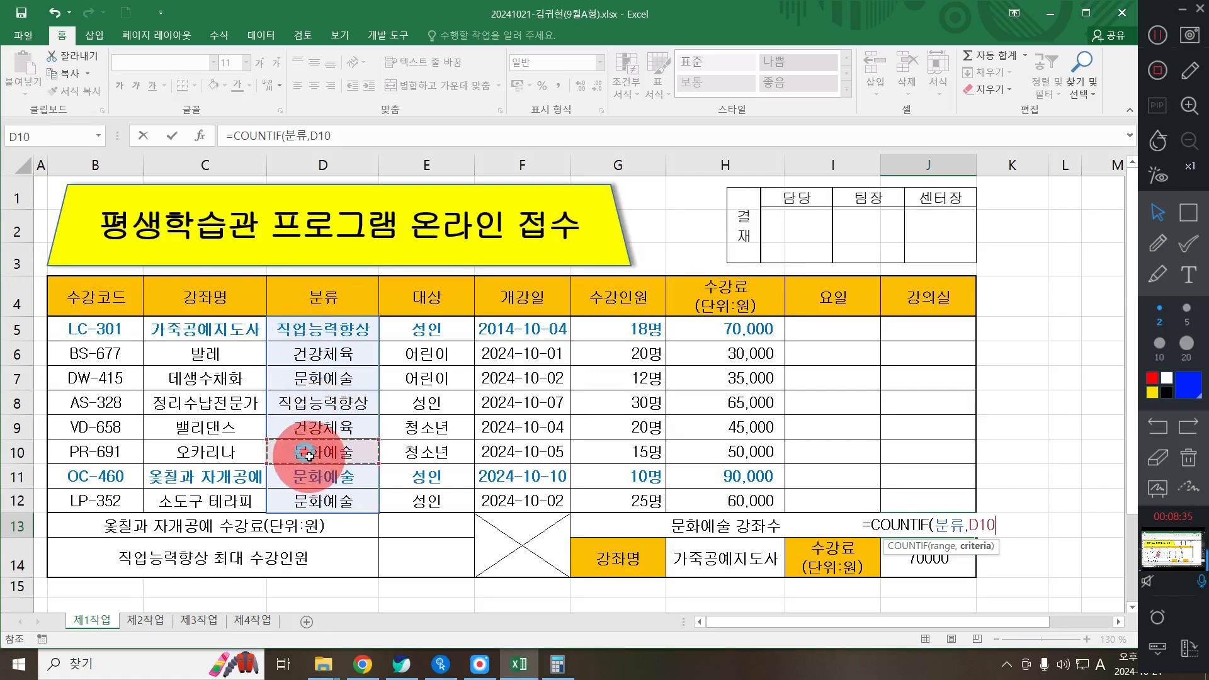
left_click(296, 376)
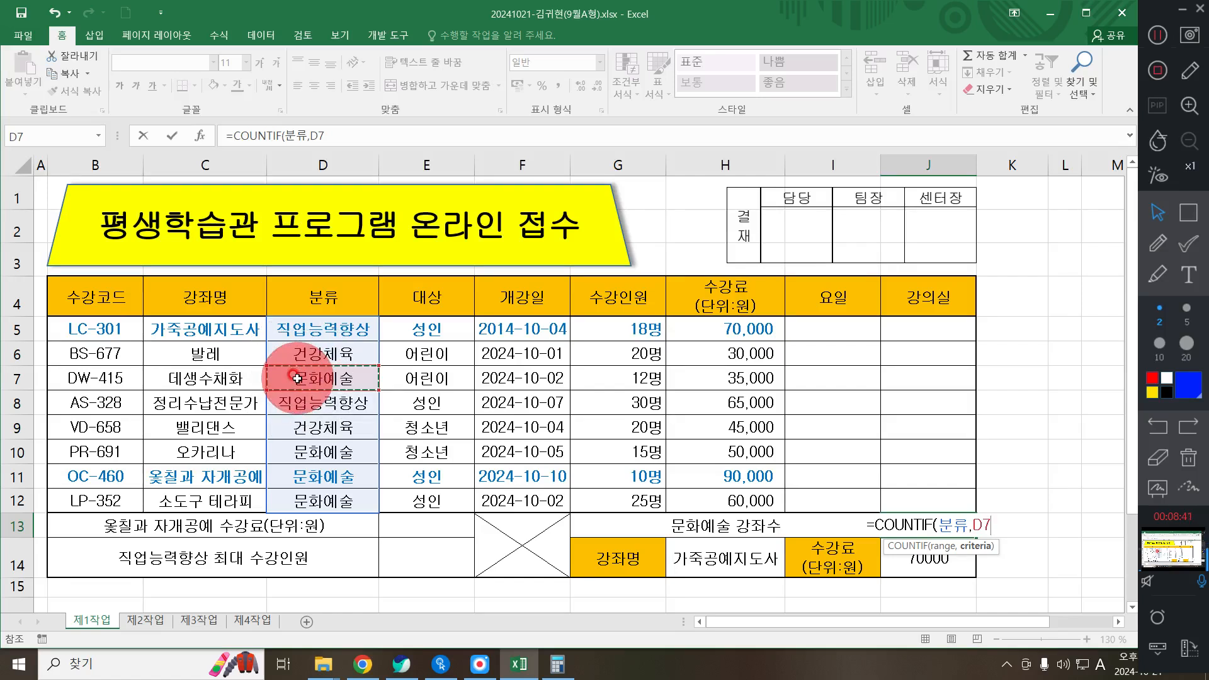
type(")")
key("Return")
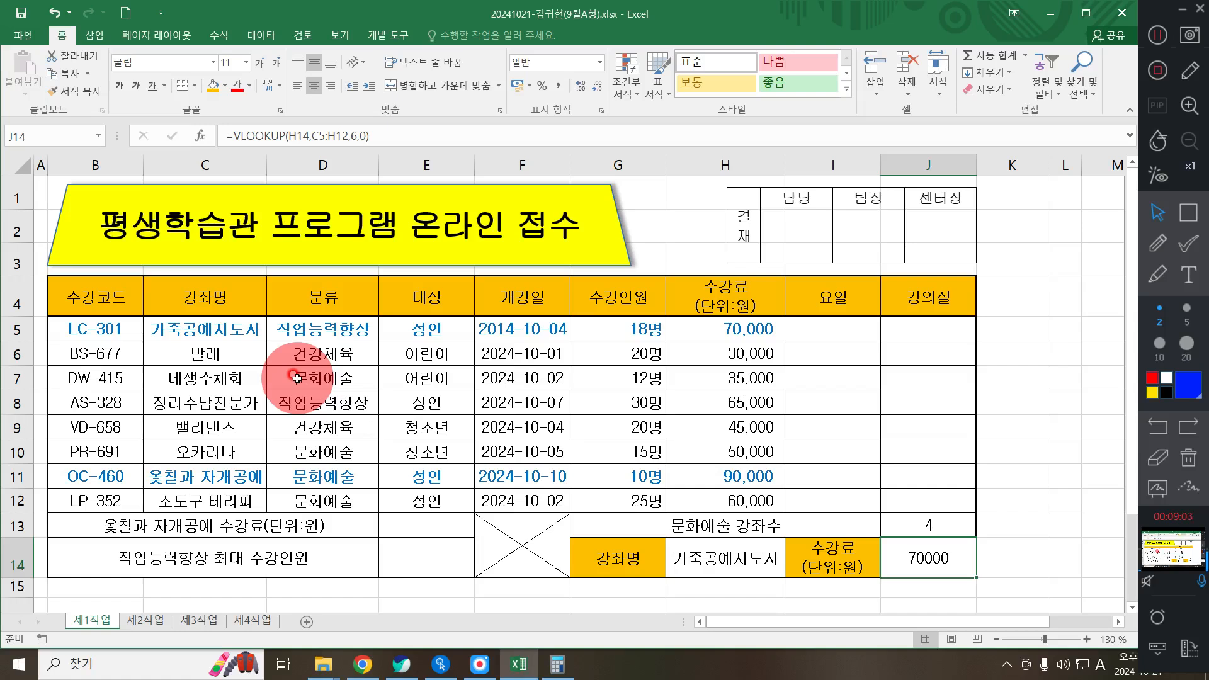
Step: Test the course count by changing the 분류 of 소도구 테라피 in D12 to 건강체육
left_click(318, 498)
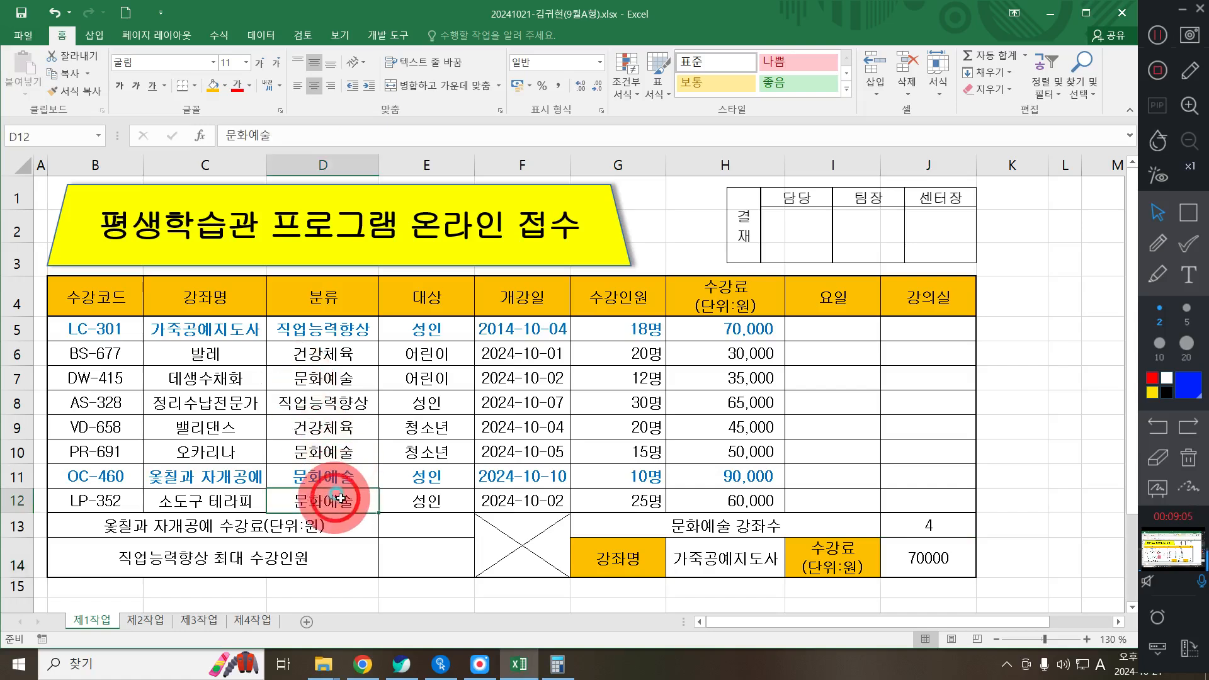
type("건강체육")
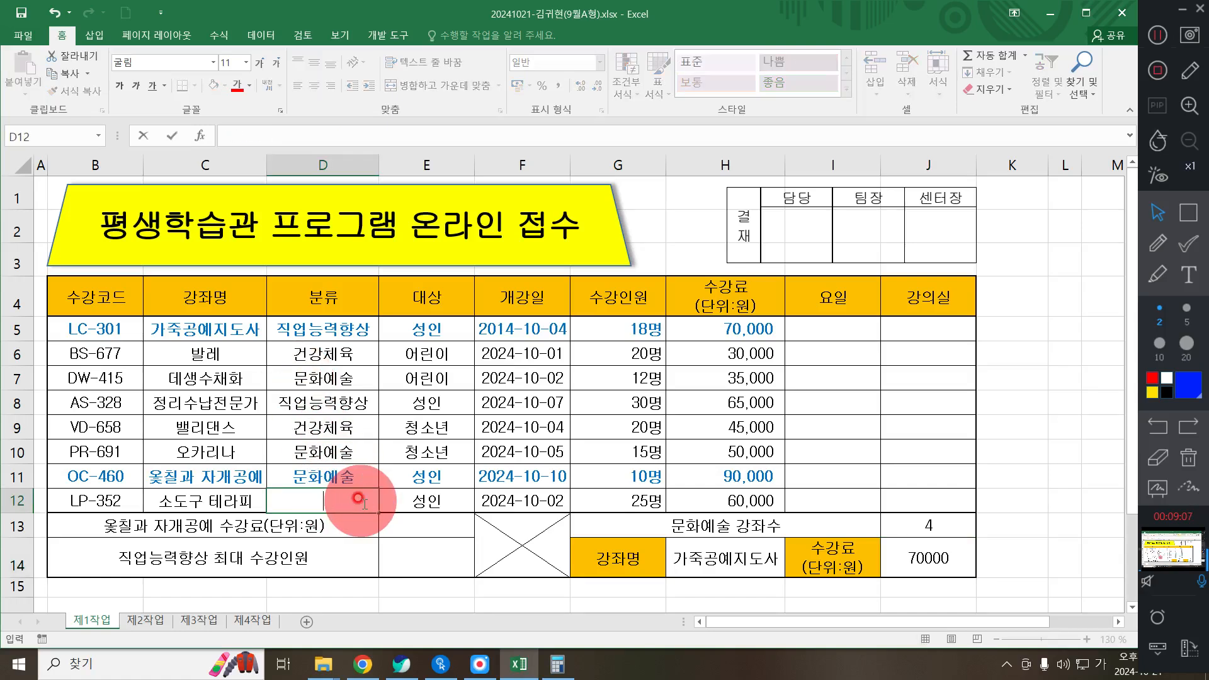
key("Return")
left_click(507, 504)
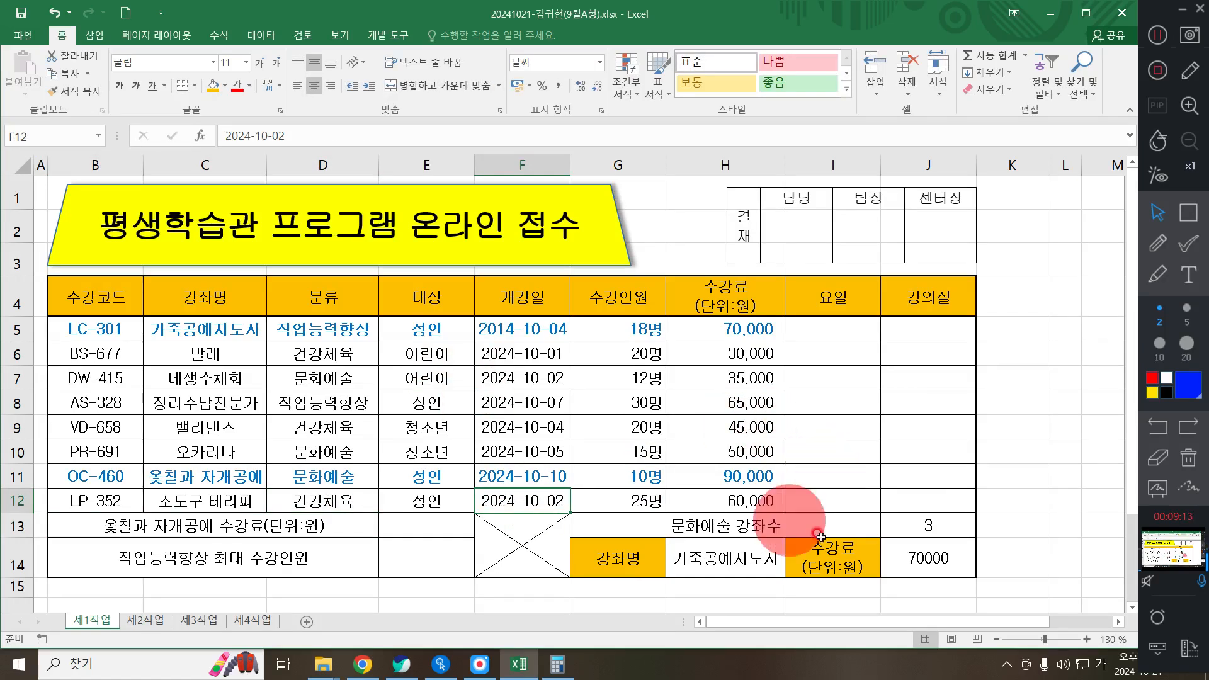
left_click(924, 557)
Step: Start a DMAX formula in E14 with B4:H12 as the database for the largest 직업능력향상 enrolment
left_click(444, 558)
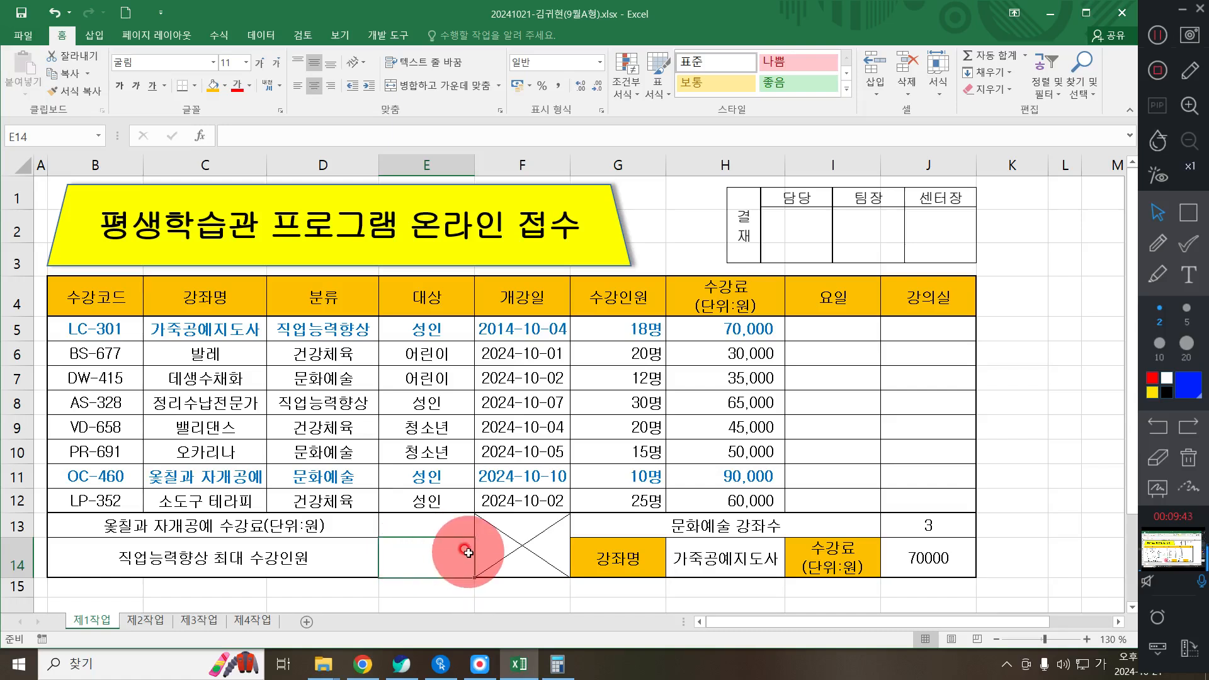
type("=D")
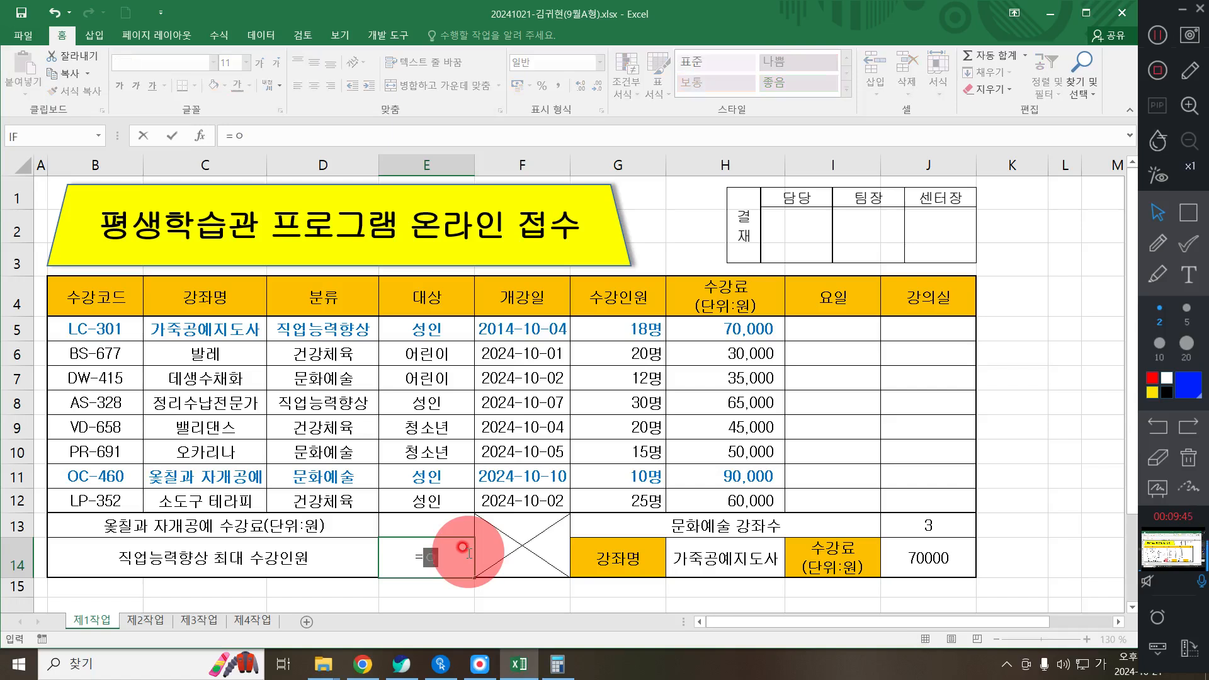
type("M")
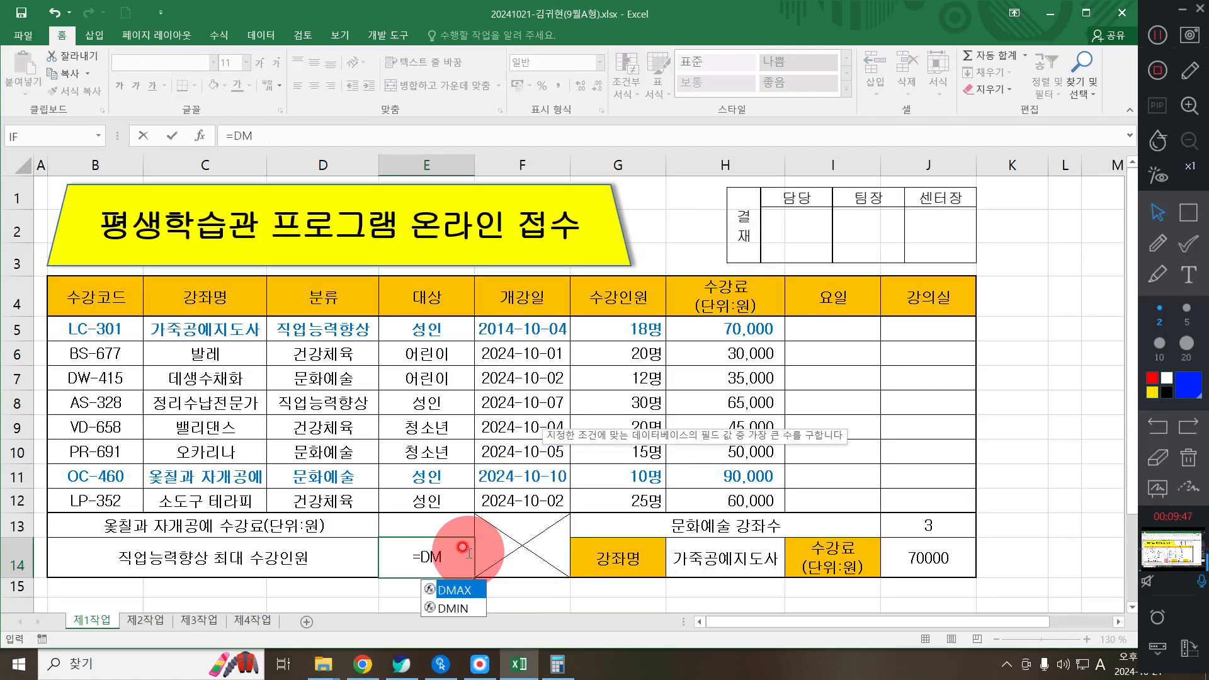
key("Tab")
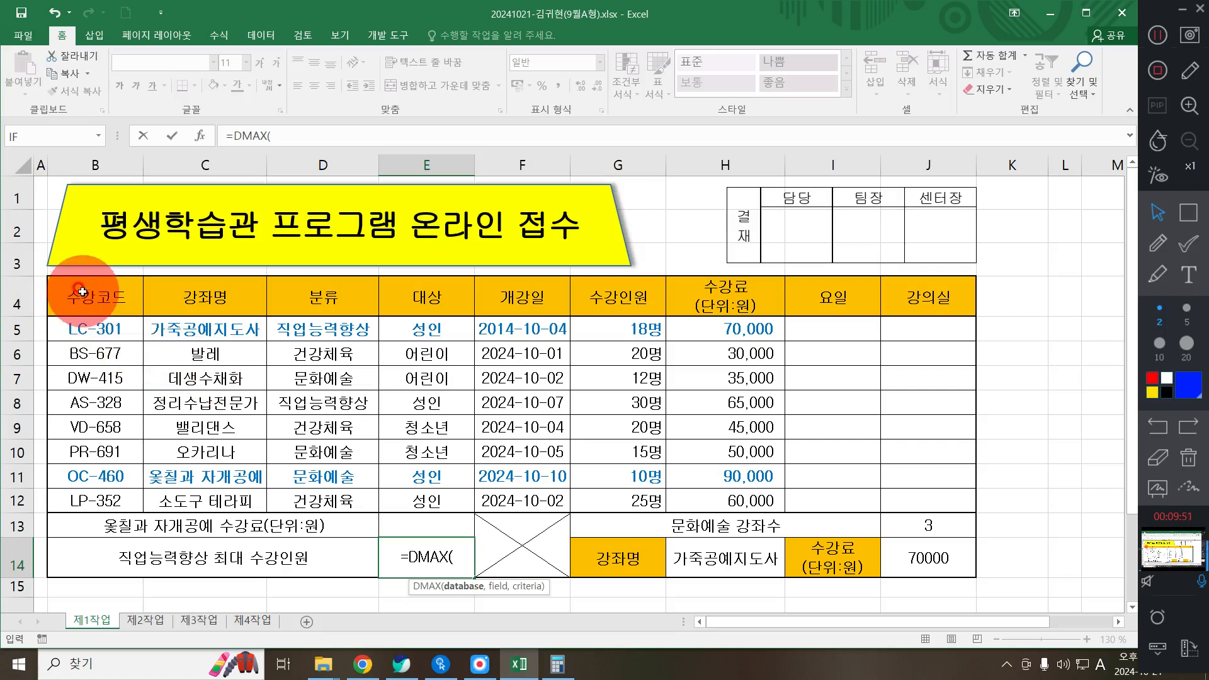
left_click_drag(82, 292, 742, 491)
type(",")
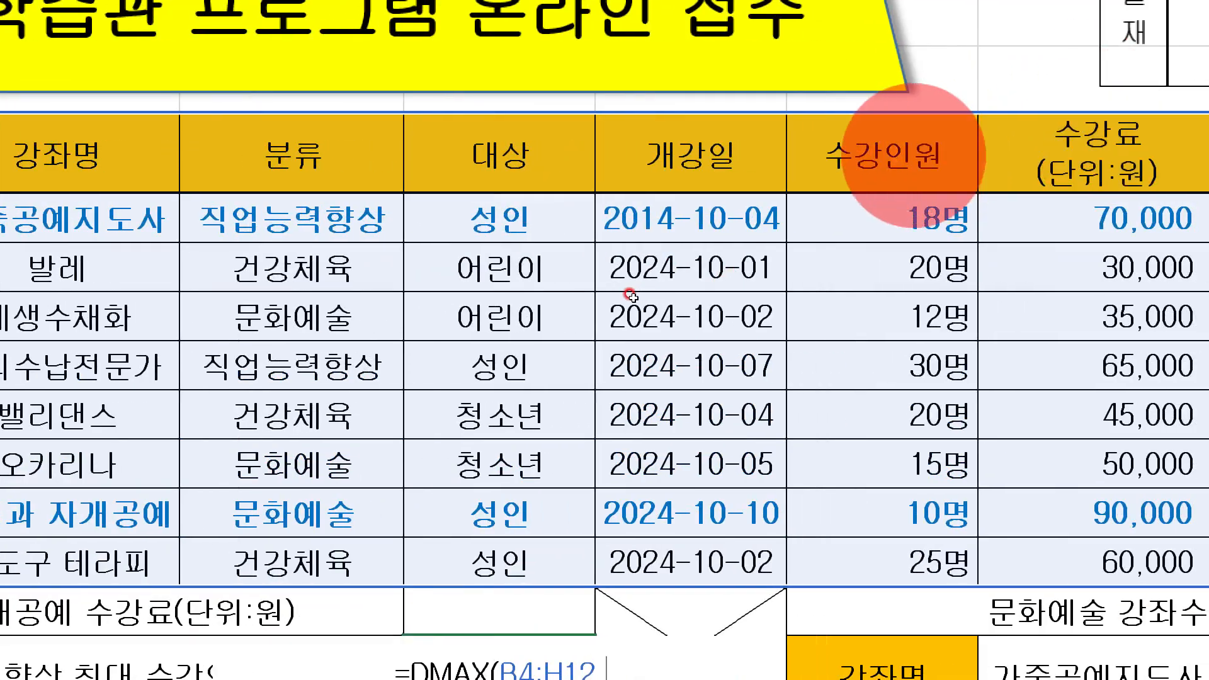
Step: Complete the E14 formula as =DMAX(B4:H12,G4,D4:D5), using the 수강인원 field and the 직업능력향상 criterion
left_click(913, 154)
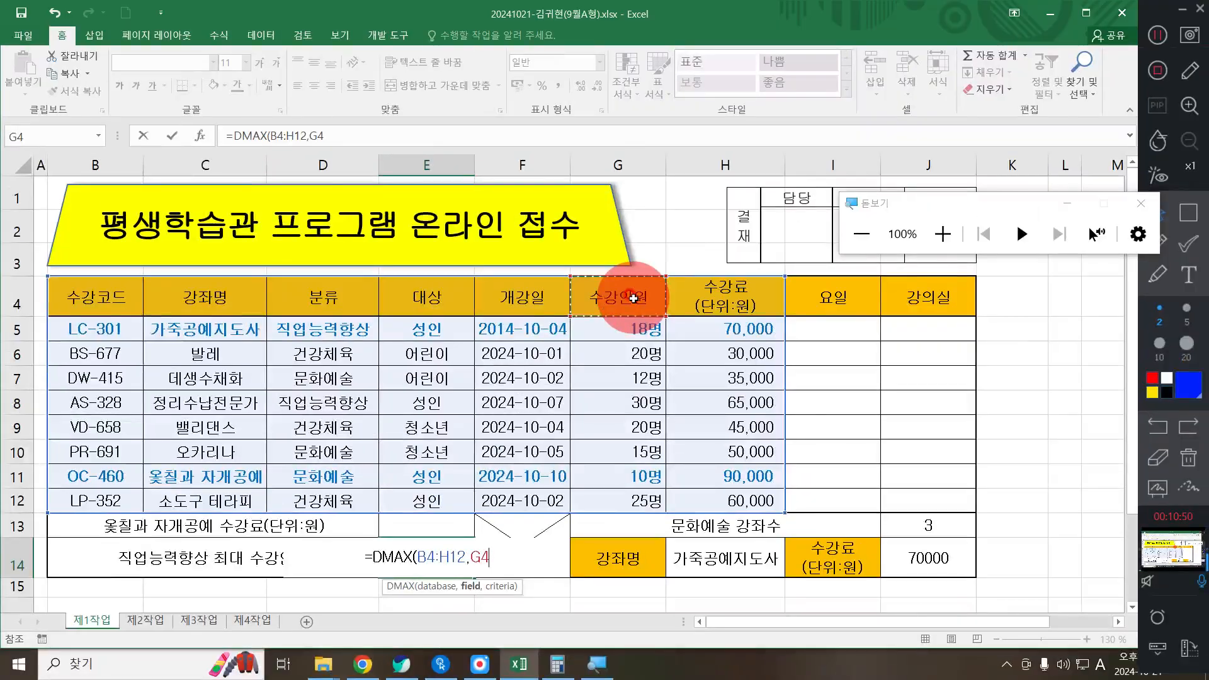
key("super+plus")
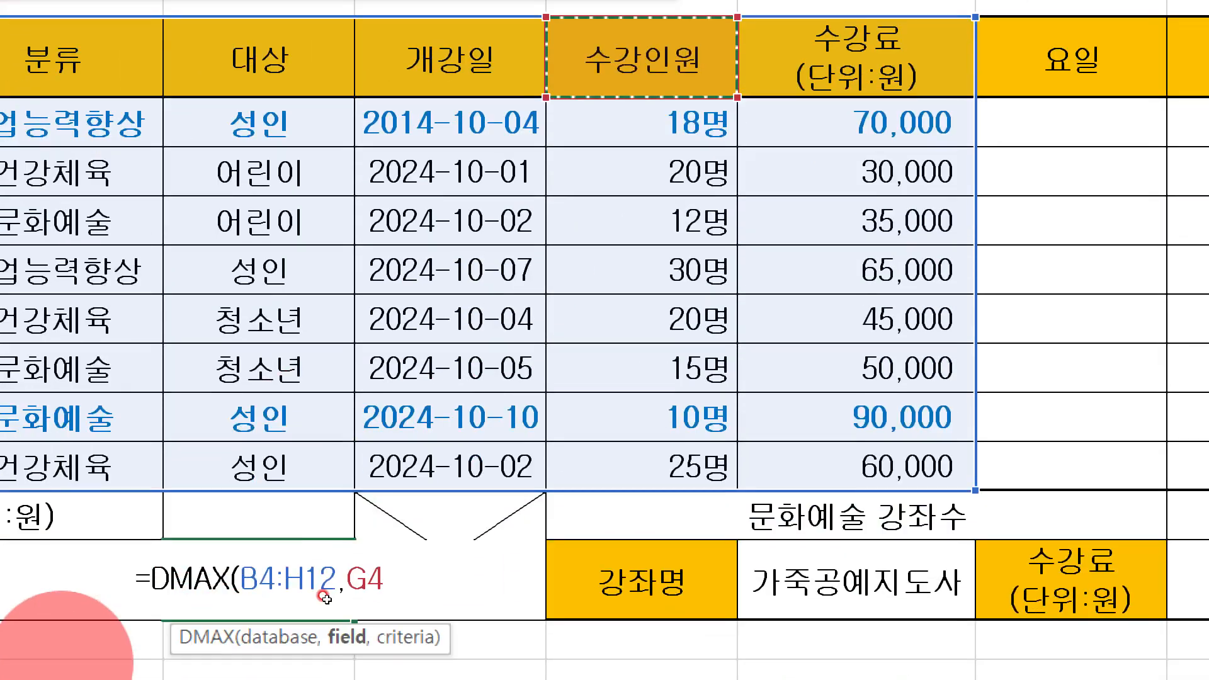
type(",")
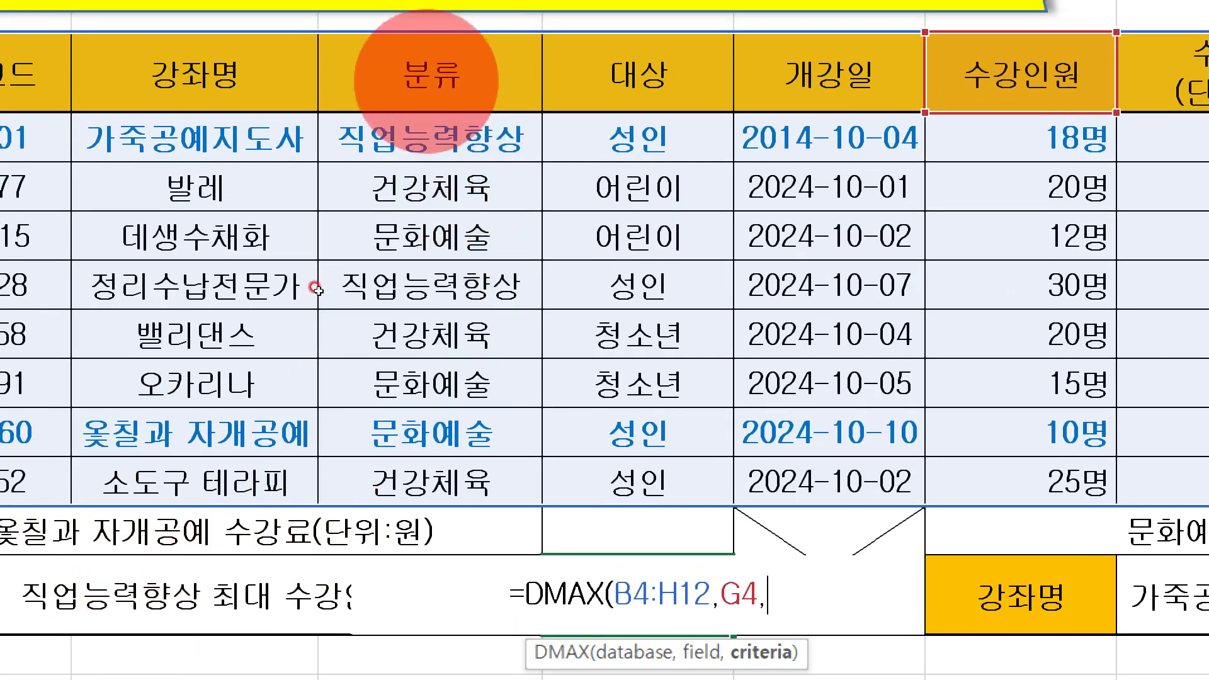
left_click_drag(433, 79, 447, 145)
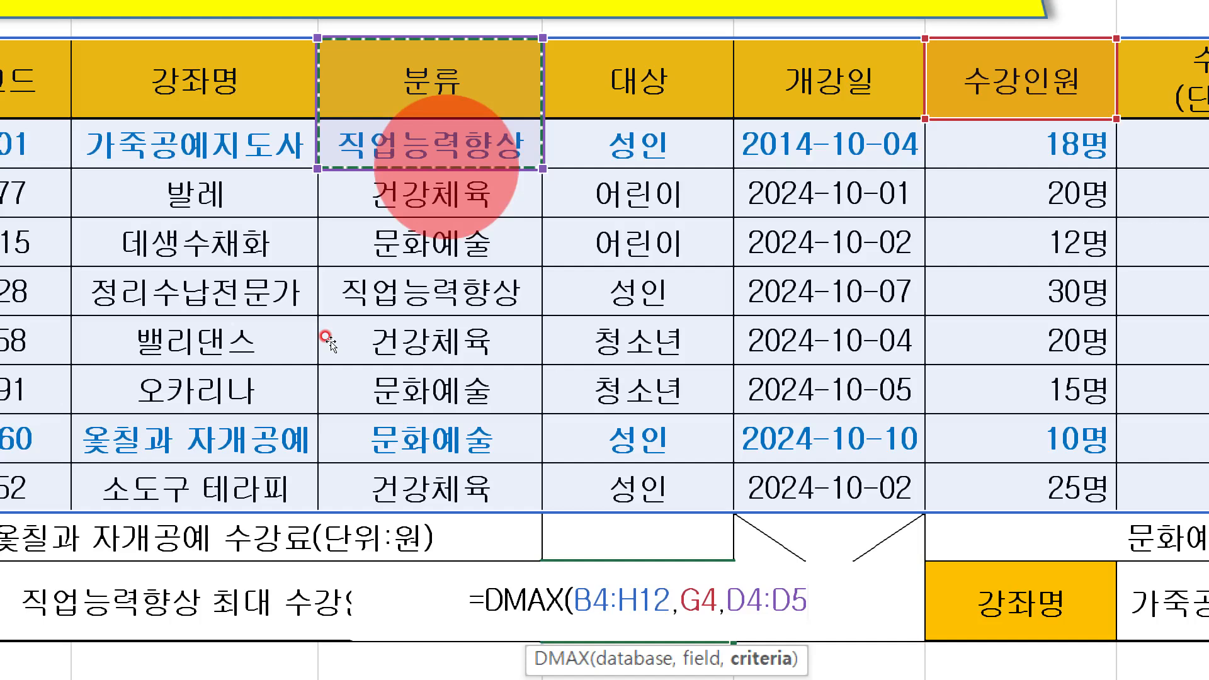
type(")")
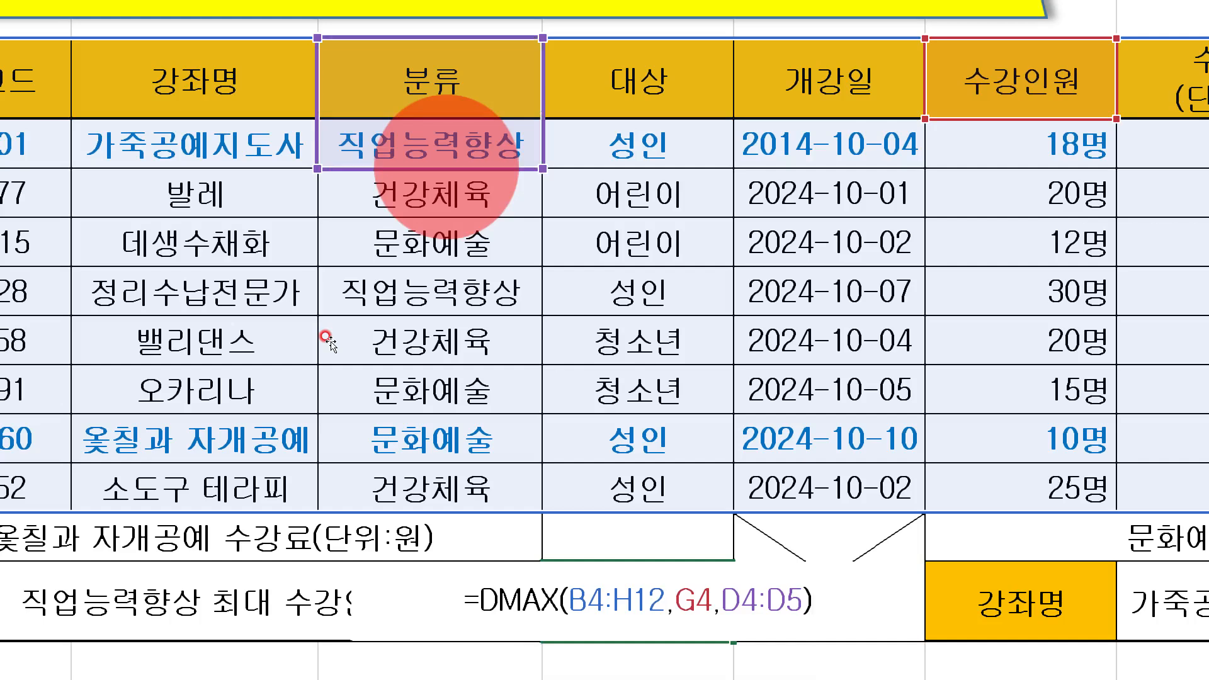
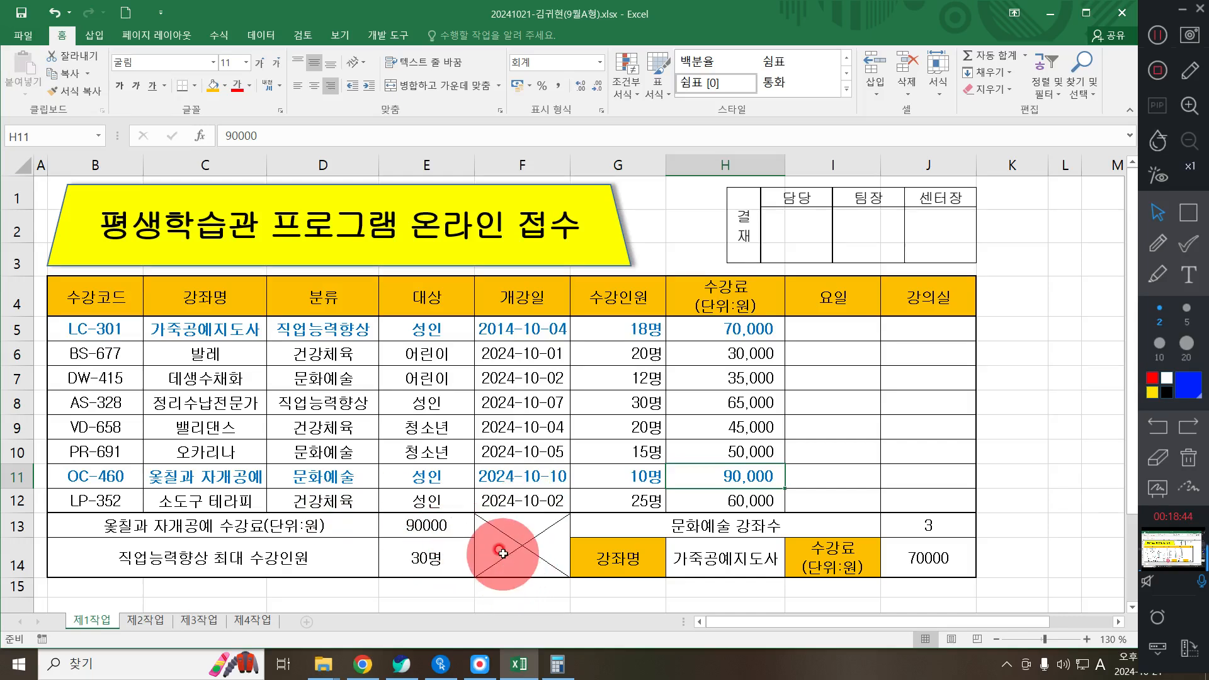
Step: Start an IF formula with a nested MID on course code B5 in the first 강의실 cell, J5
left_click(839, 335)
left_click(901, 336)
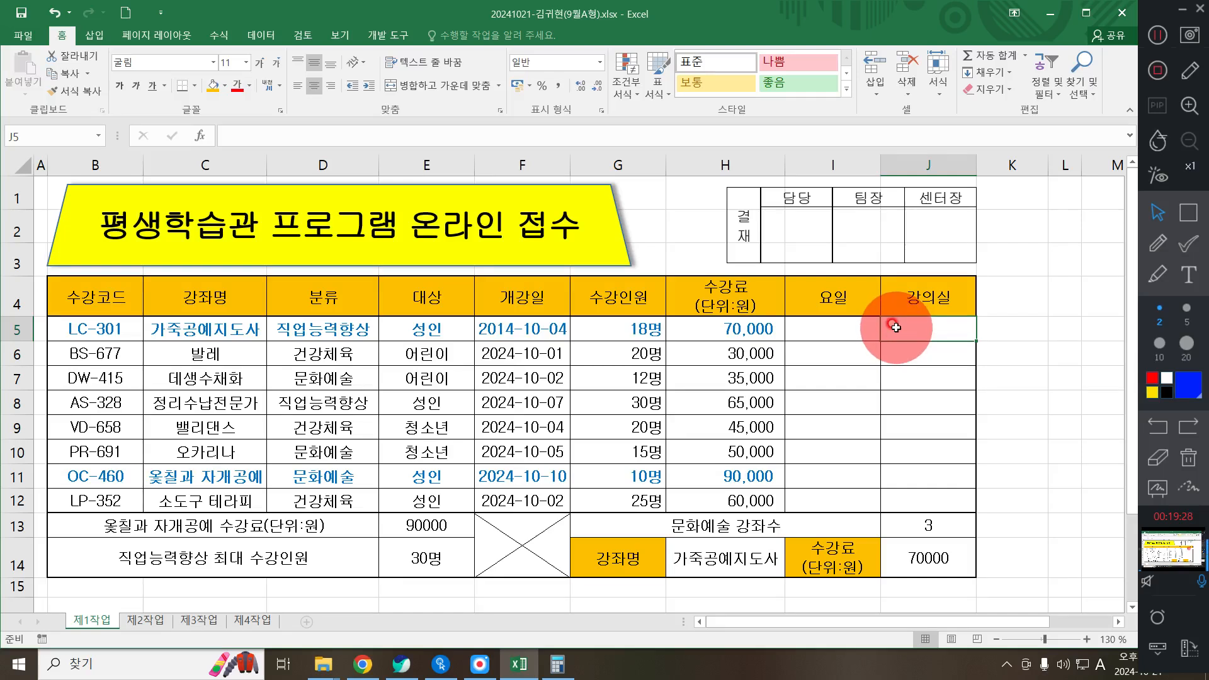
type("=IF(")
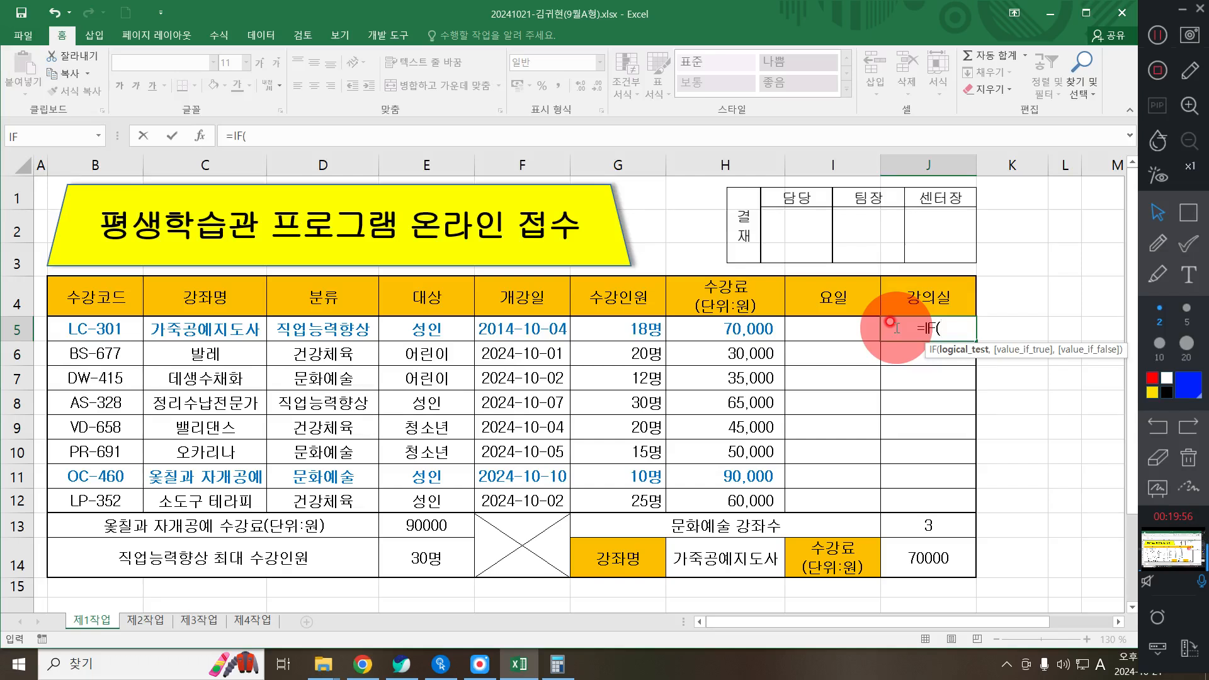
type("MID(")
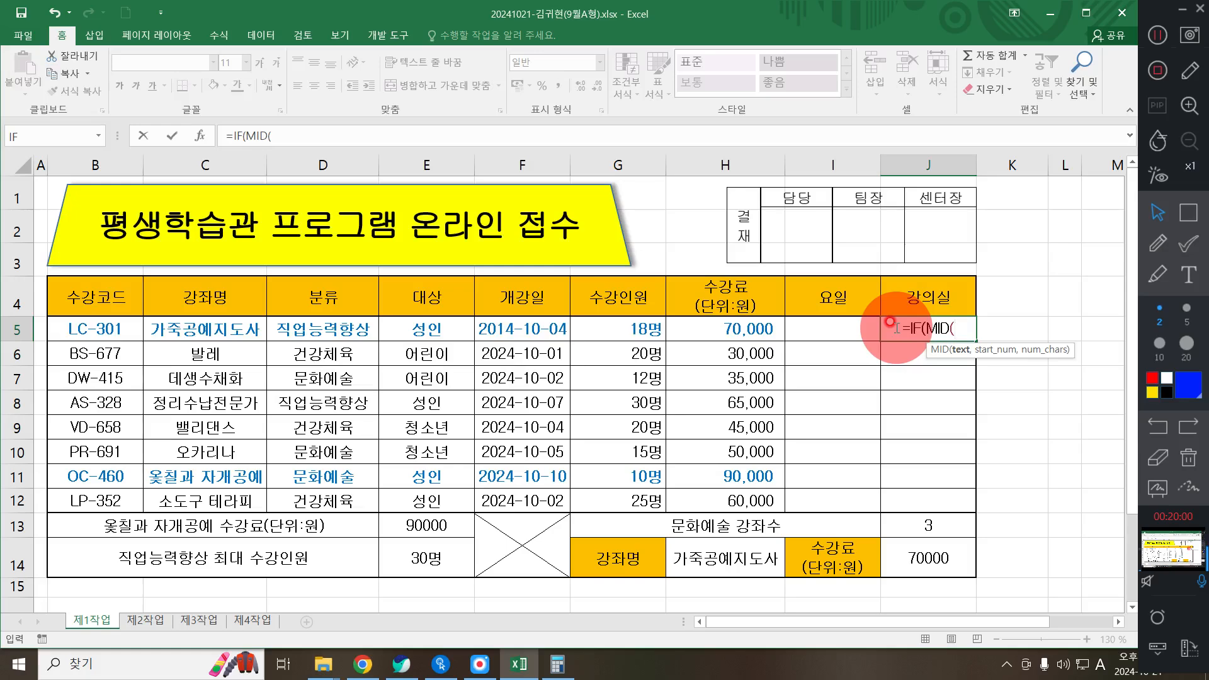
key("super+plus")
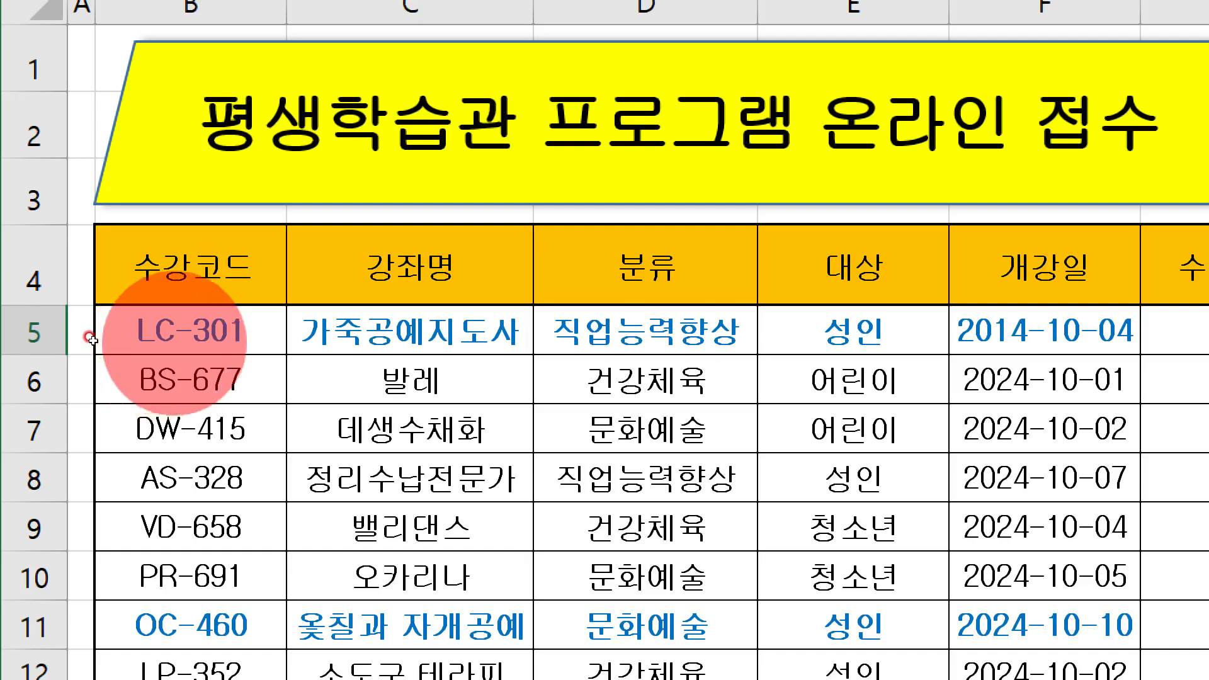
key("ctrl+c")
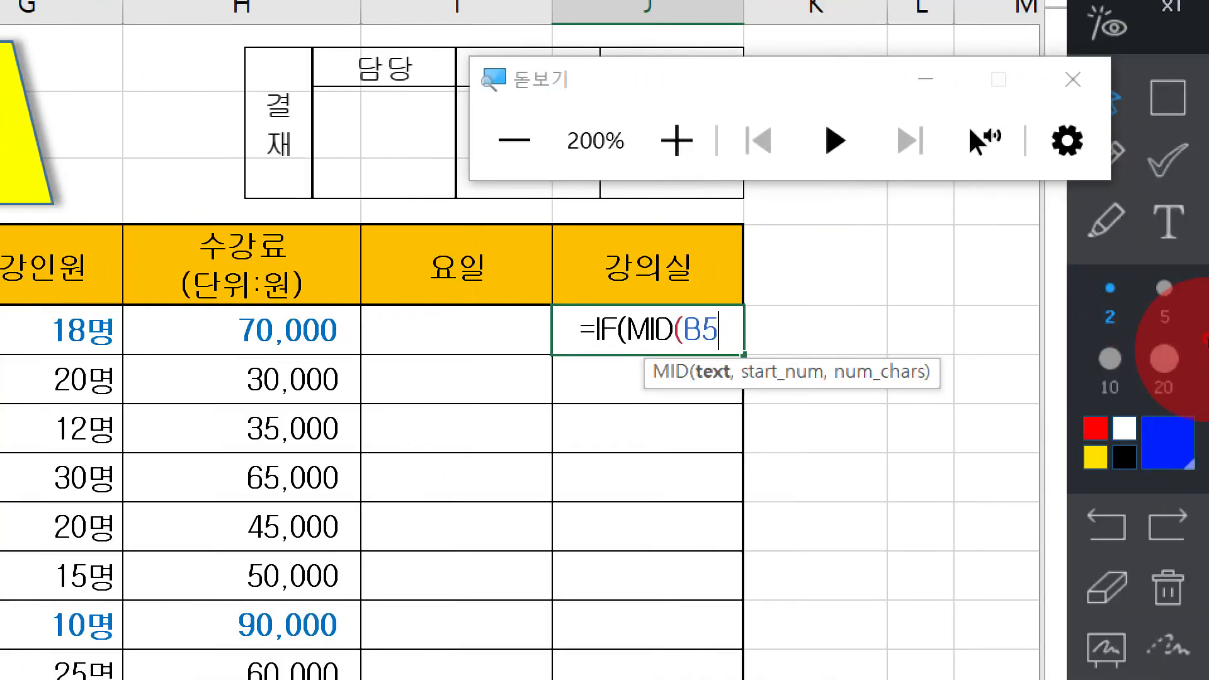
Step: Finish the J5 formula's logical test as MID(B5,4,1)="3", checking the fourth character of the course code
type(",")
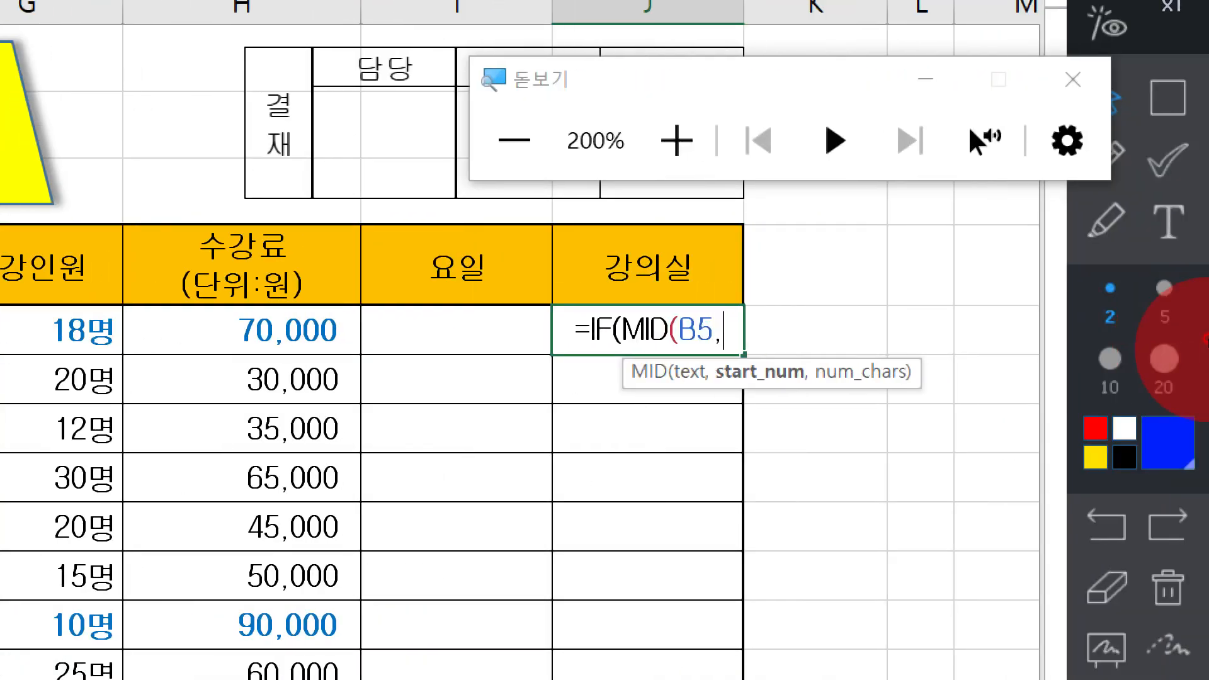
type("4")
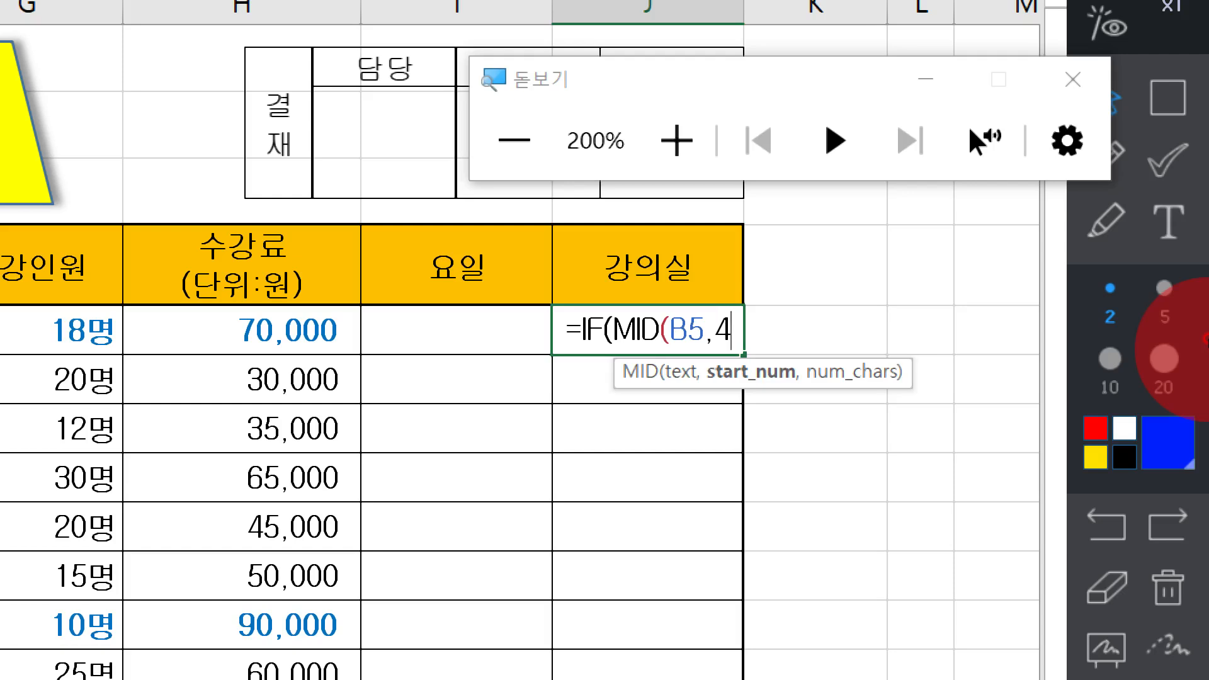
type(",1")
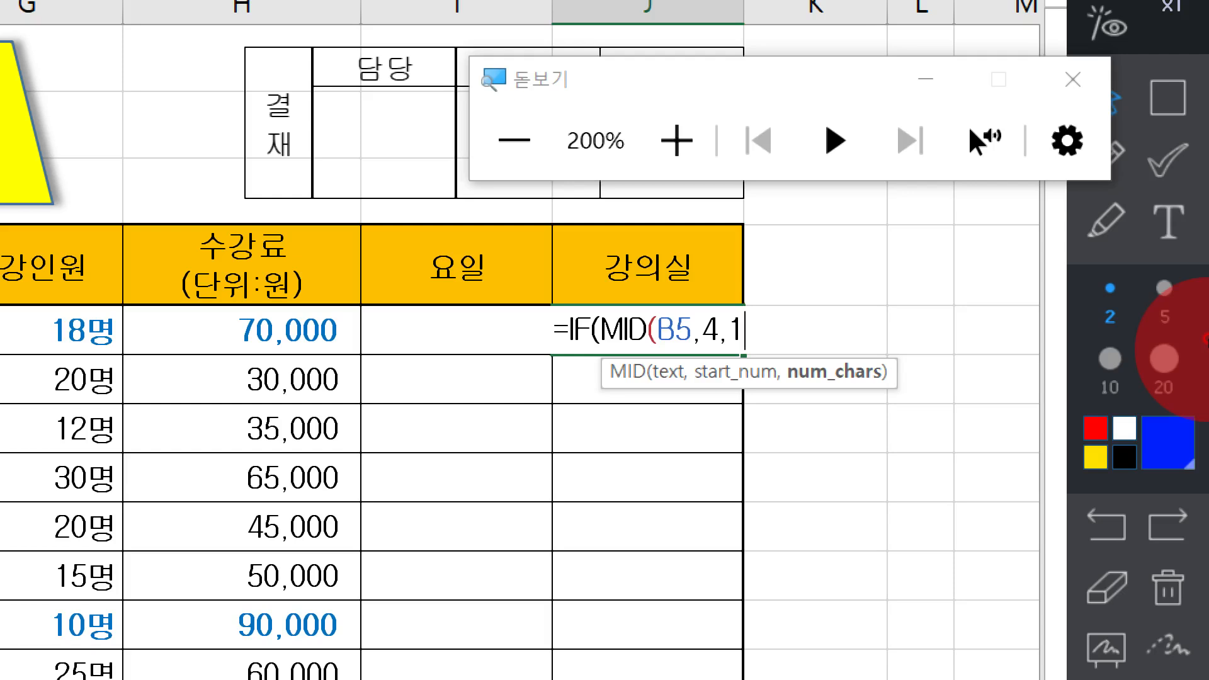
type(")")
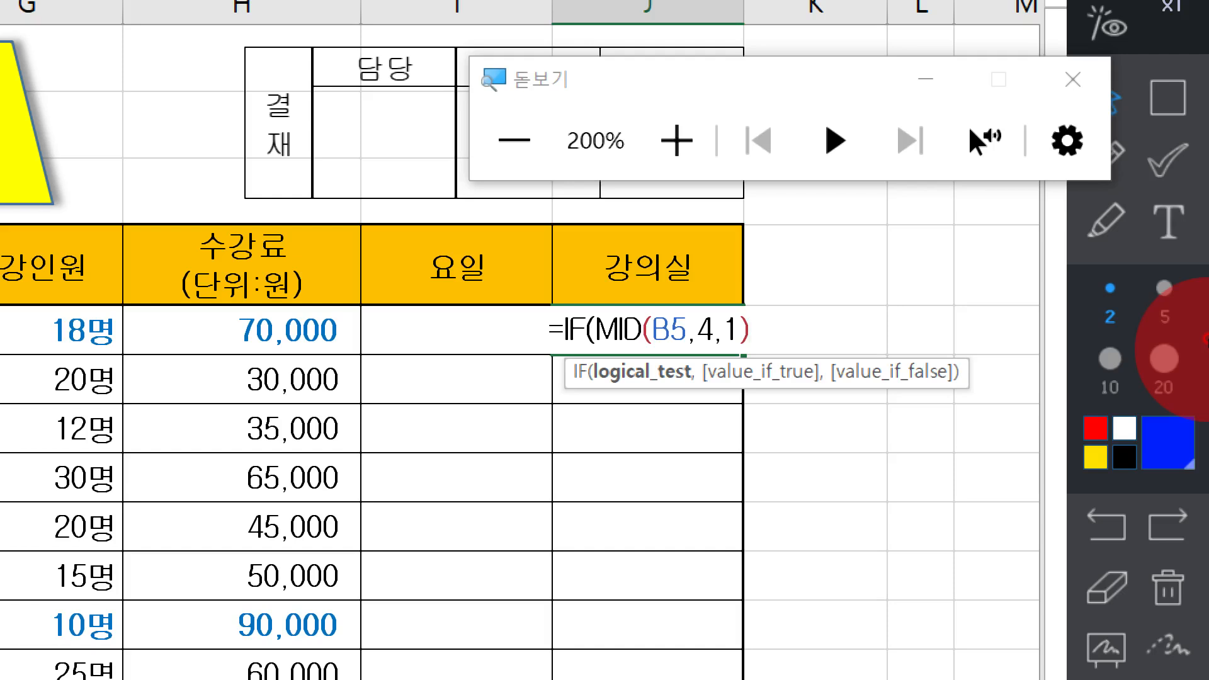
type("=")
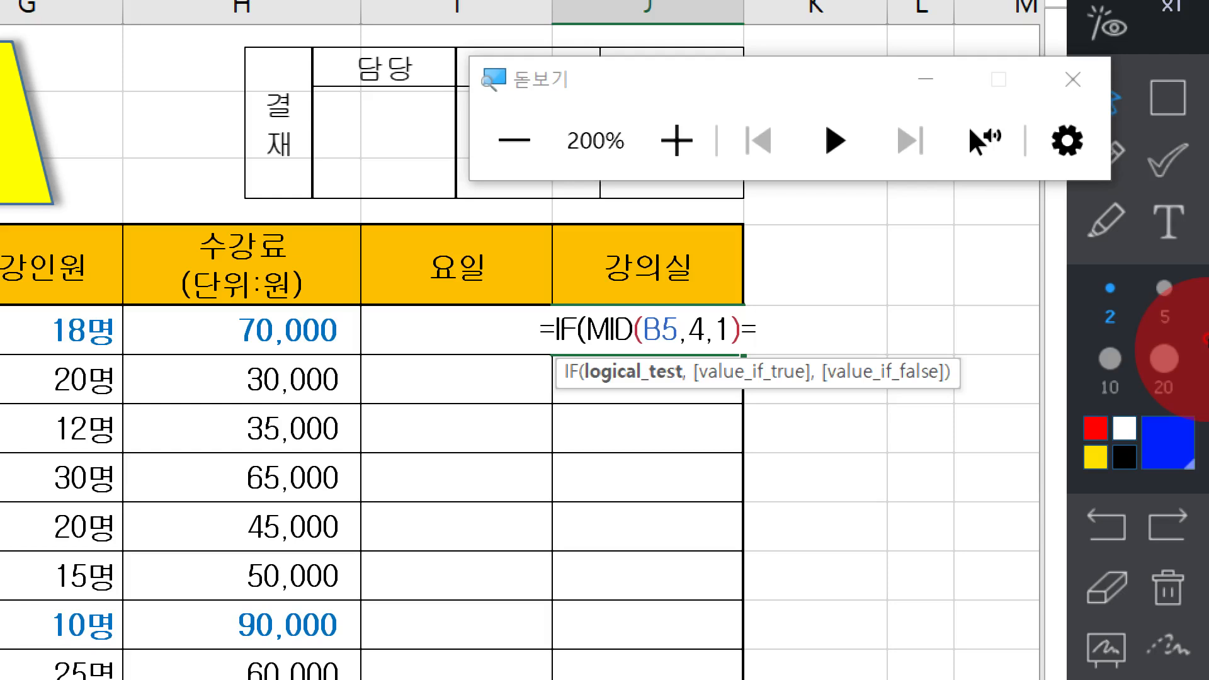
type("\"3\"")
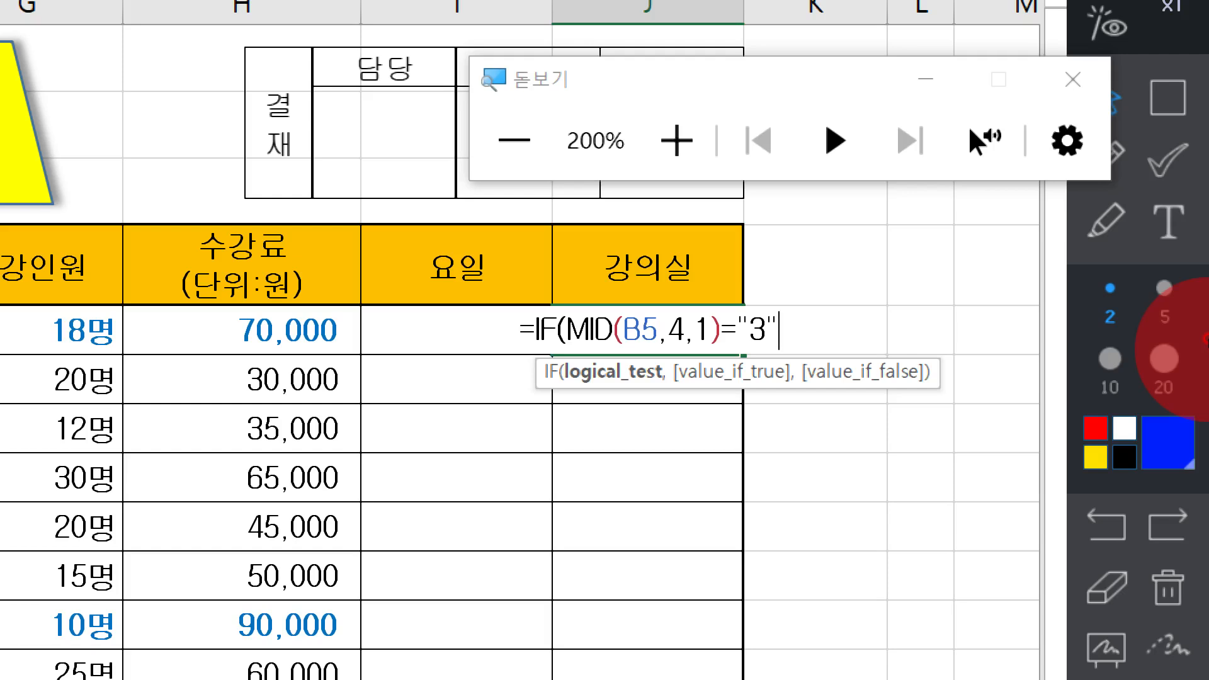
type(",")
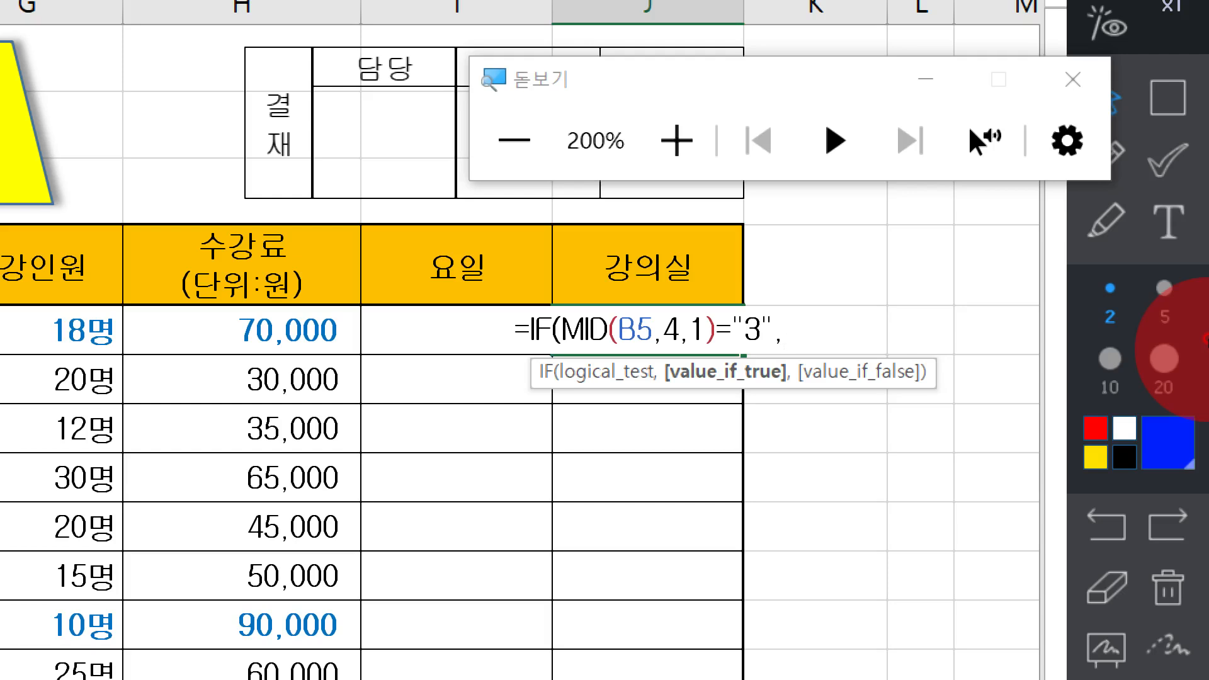
Step: Enter "학습동아리실" as the value-if-true argument of the J5 IF formula
type("GK")
key("BackSpace")
key("BackSpace")
key("Hangul")
type("ㅎㅏ")
key("BackSpace")
key("BackSpace")
type("\"")
key("BackSpace")
type("\"학습동아")
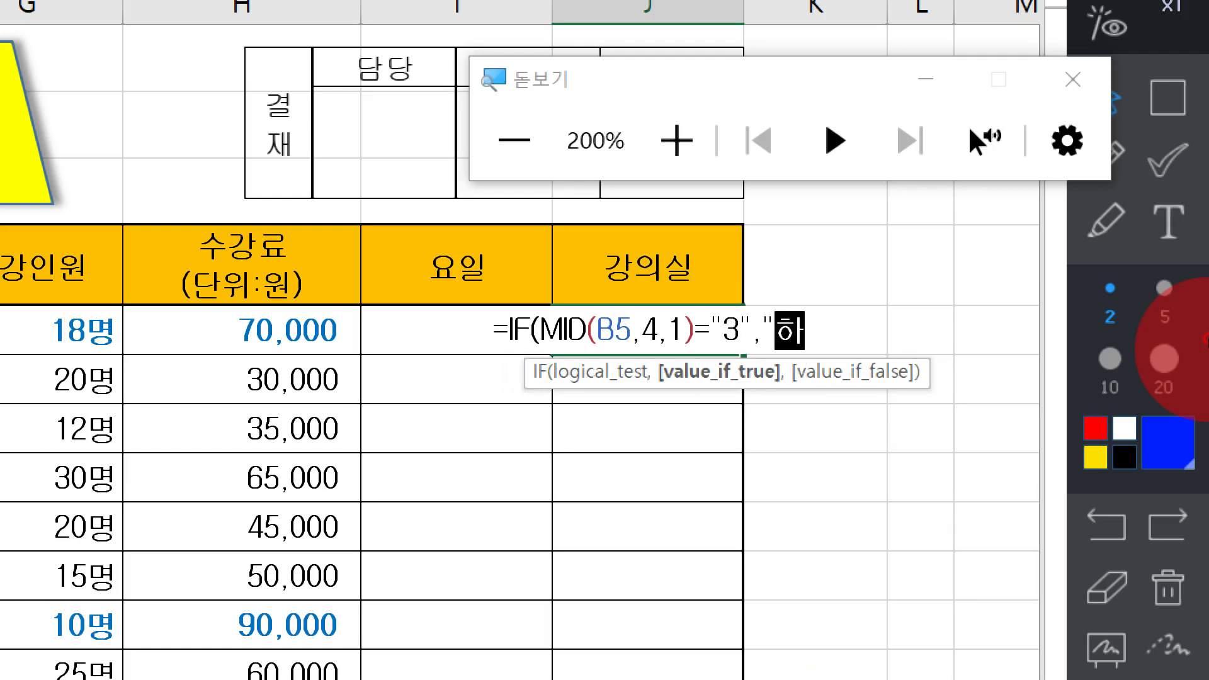
type("리실\"")
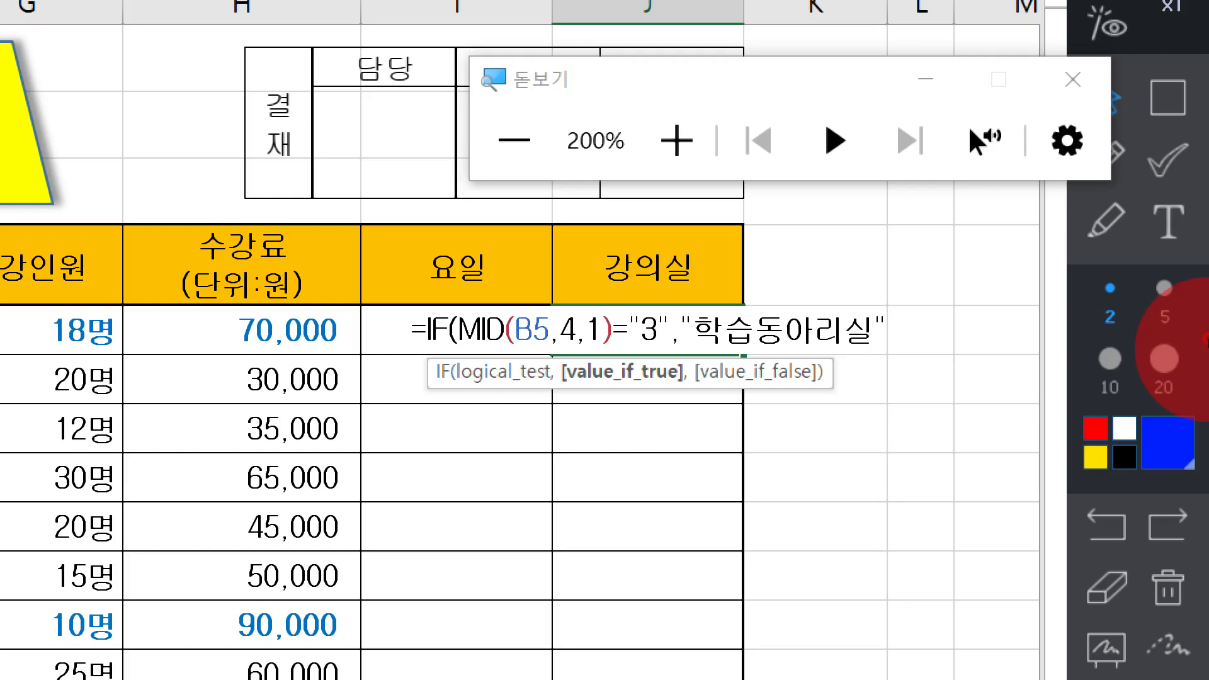
type(",")
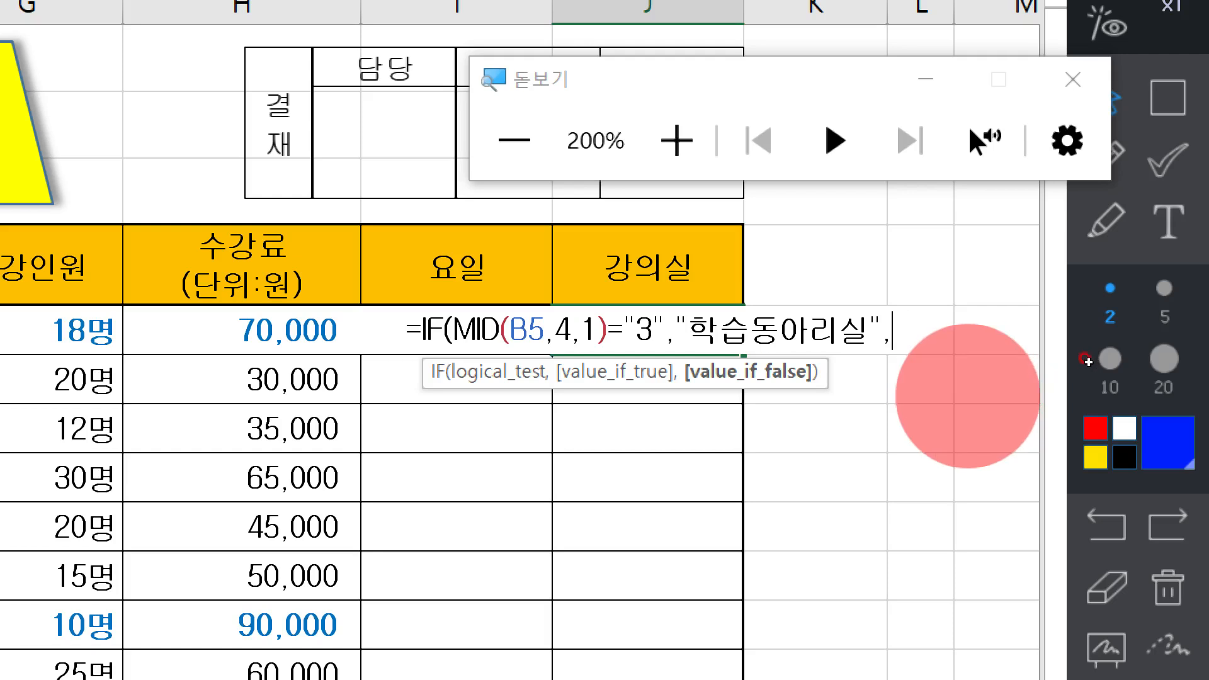
Step: Nest a second IF in the J5 formula's value-if-false argument, starting its test with MID on course code B5
type("IF(")
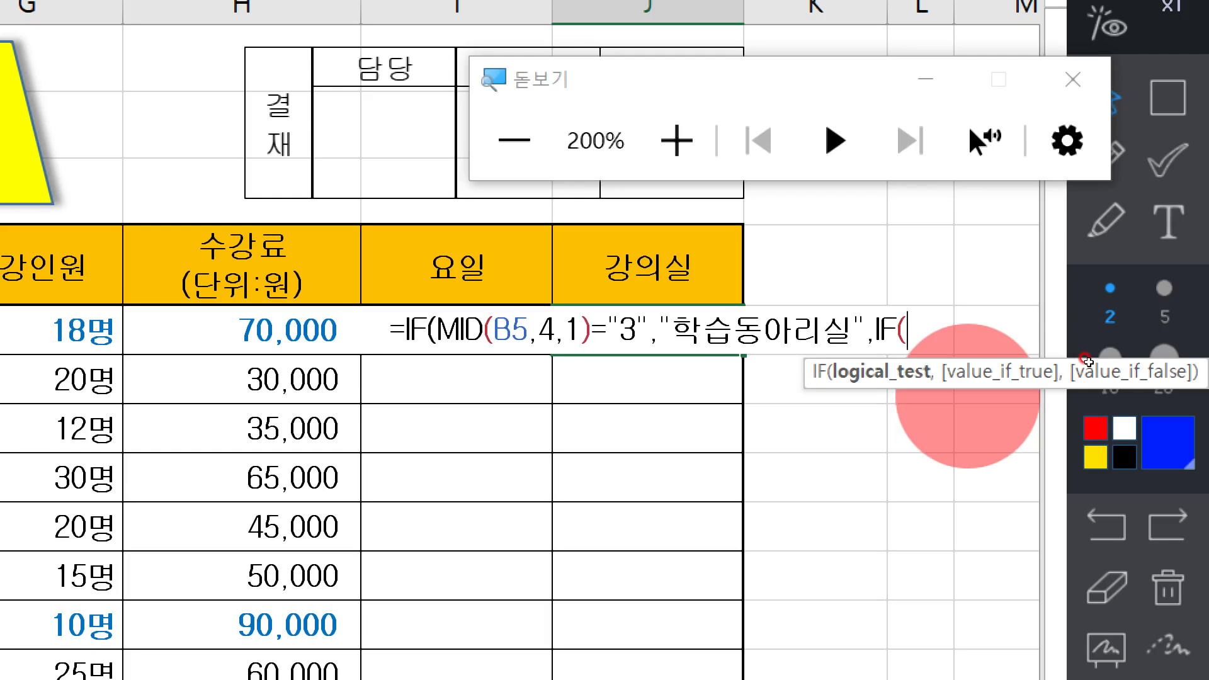
type("MI")
key("BackSpace")
key("BackSpace")
type("MI")
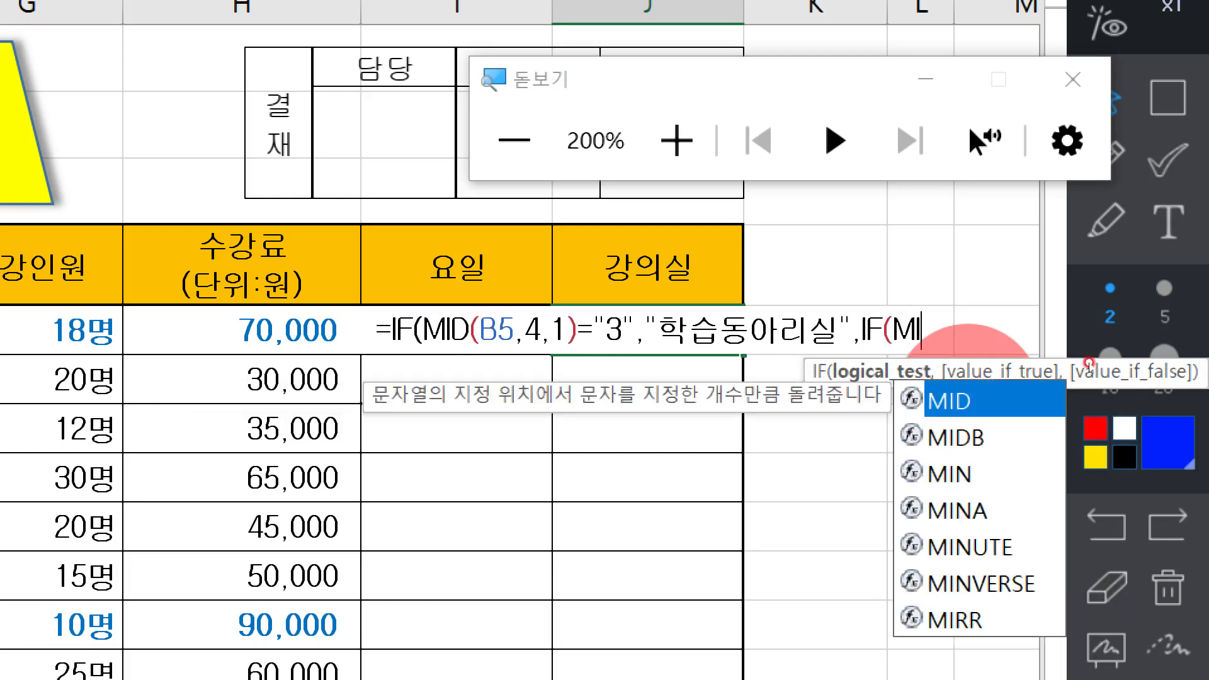
key("Tab")
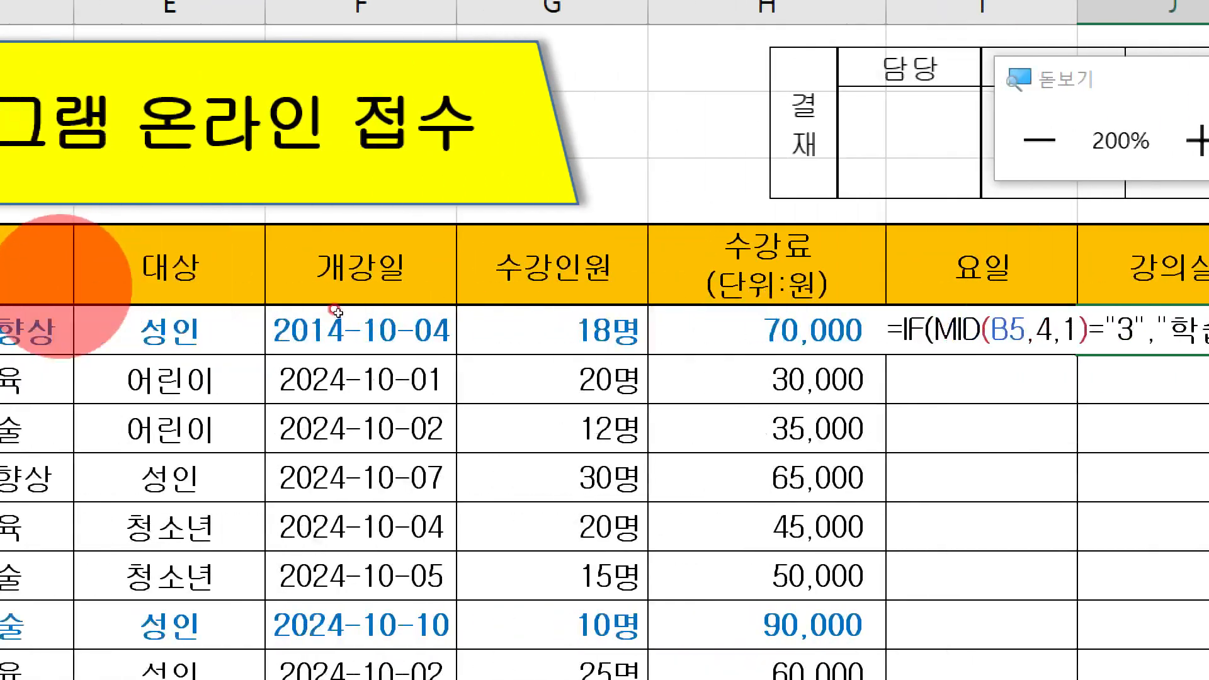
left_click(97, 321)
key("ctrl+c")
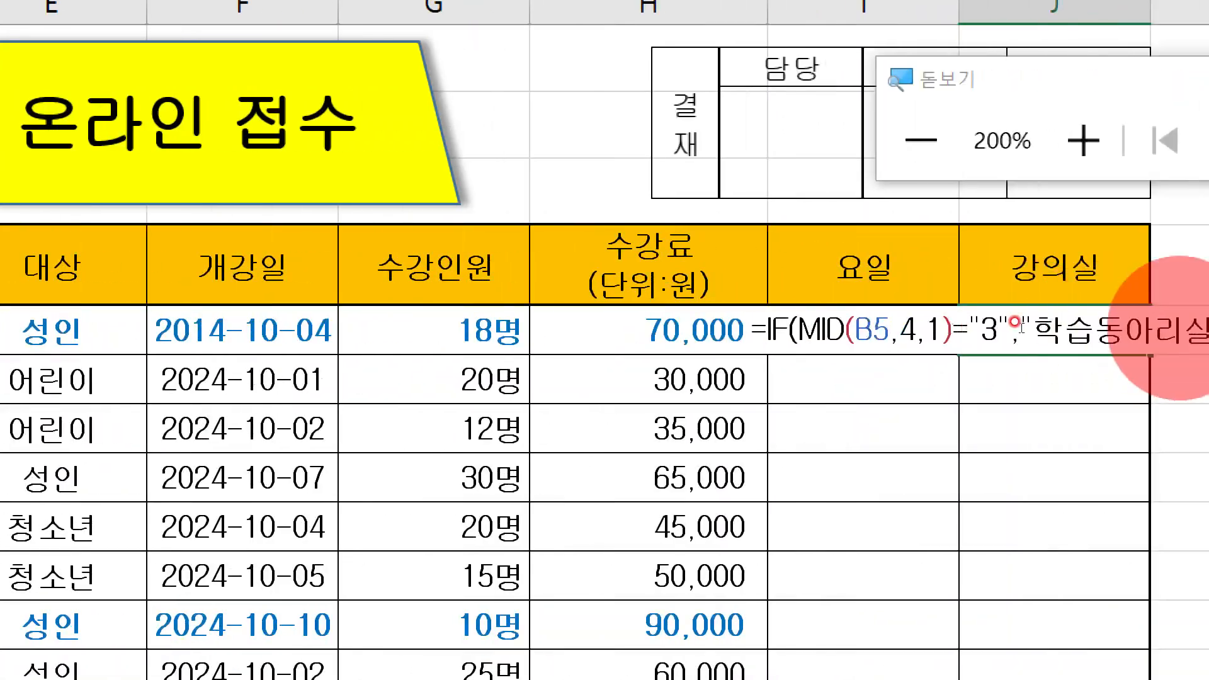
type(",IF(MID(B5,")
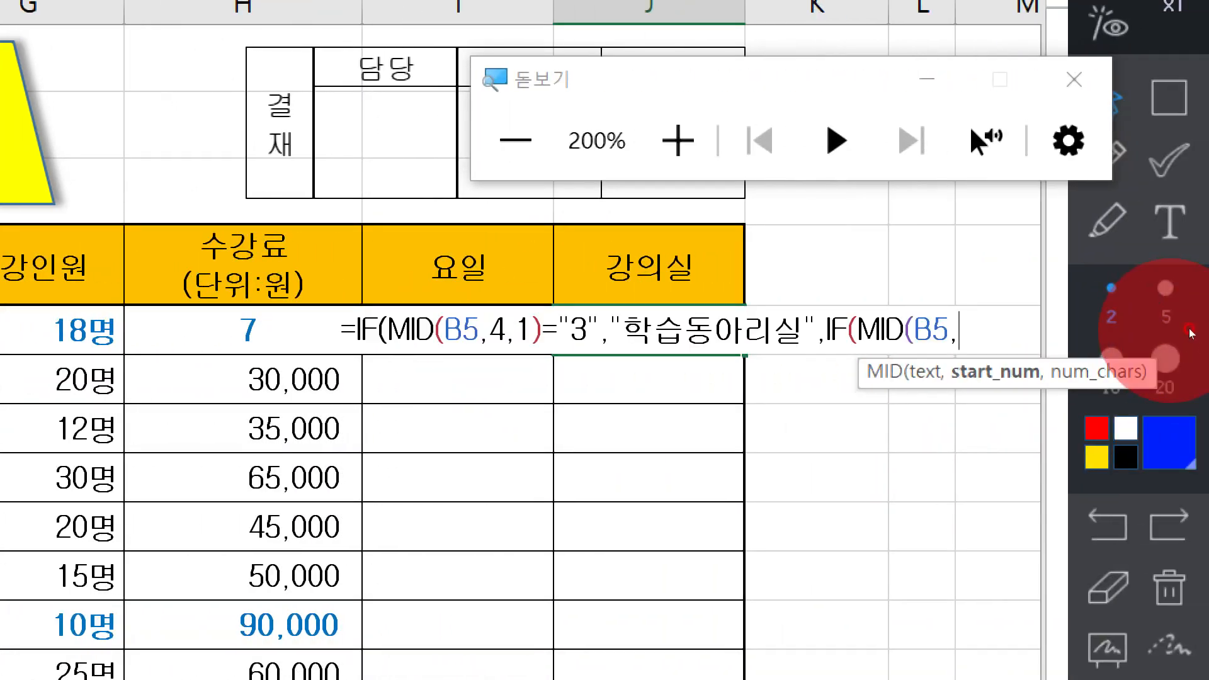
Step: Complete the nested IF's logical test as MID(B5,4,1)="4" in J5
type("4,")
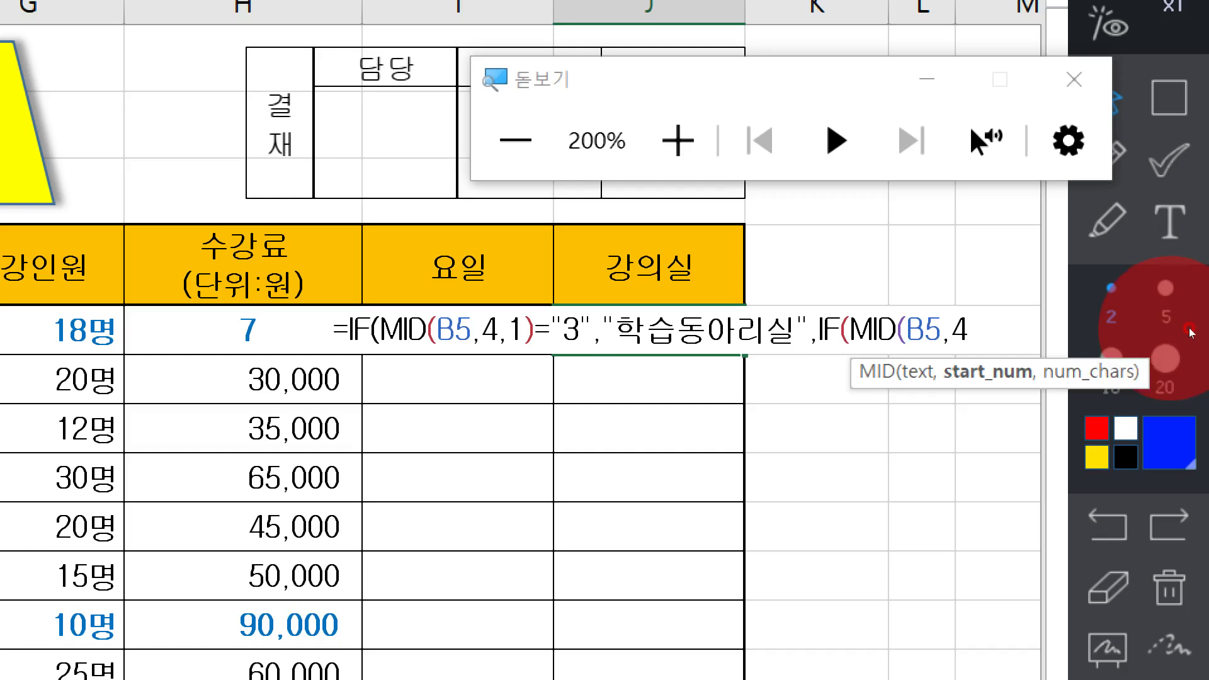
type("1)")
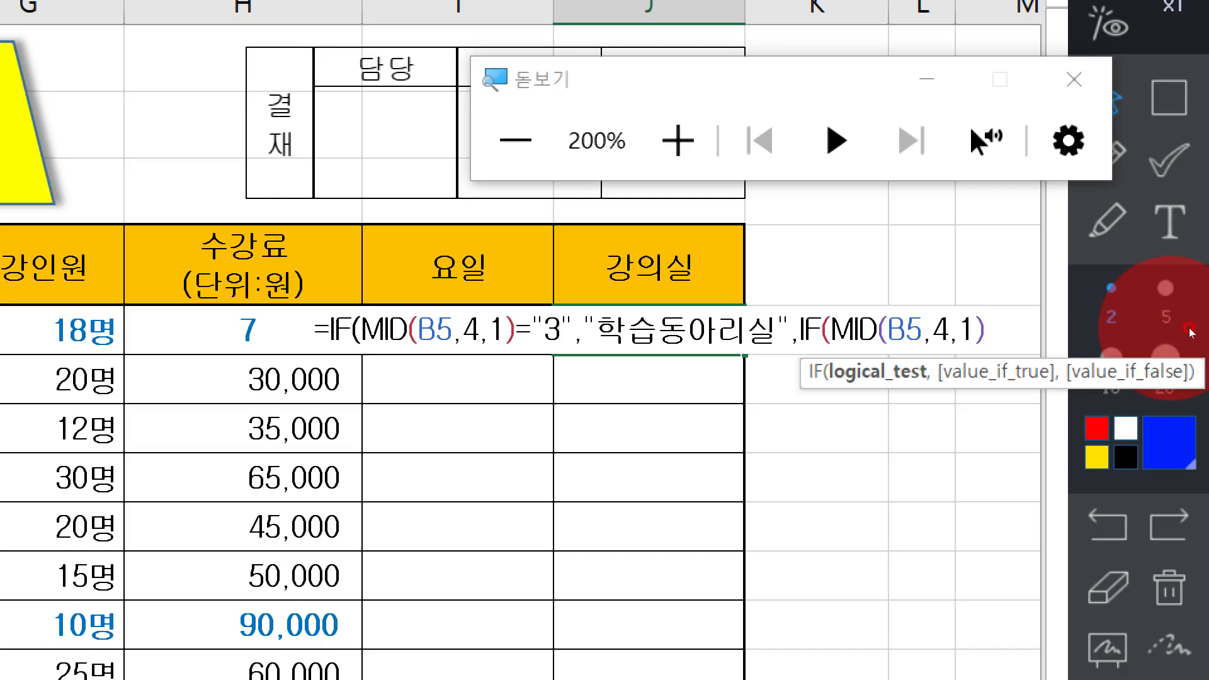
type("=\"4")
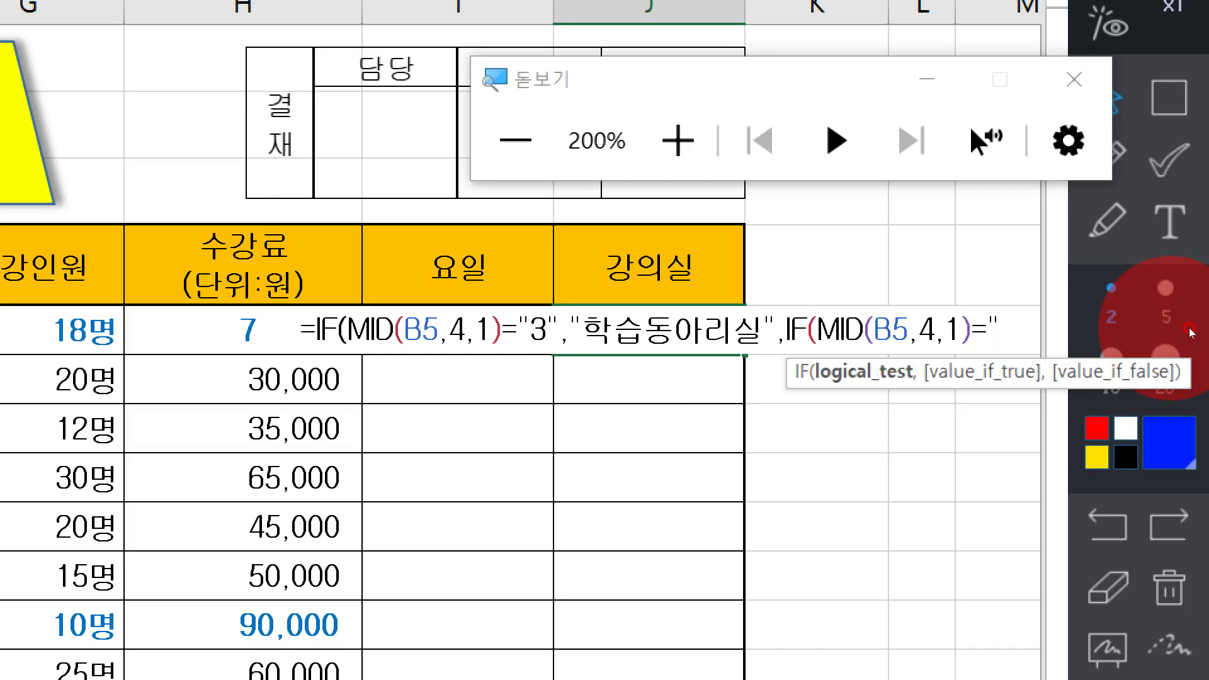
type("\"")
key("BackSpace")
type("\"")
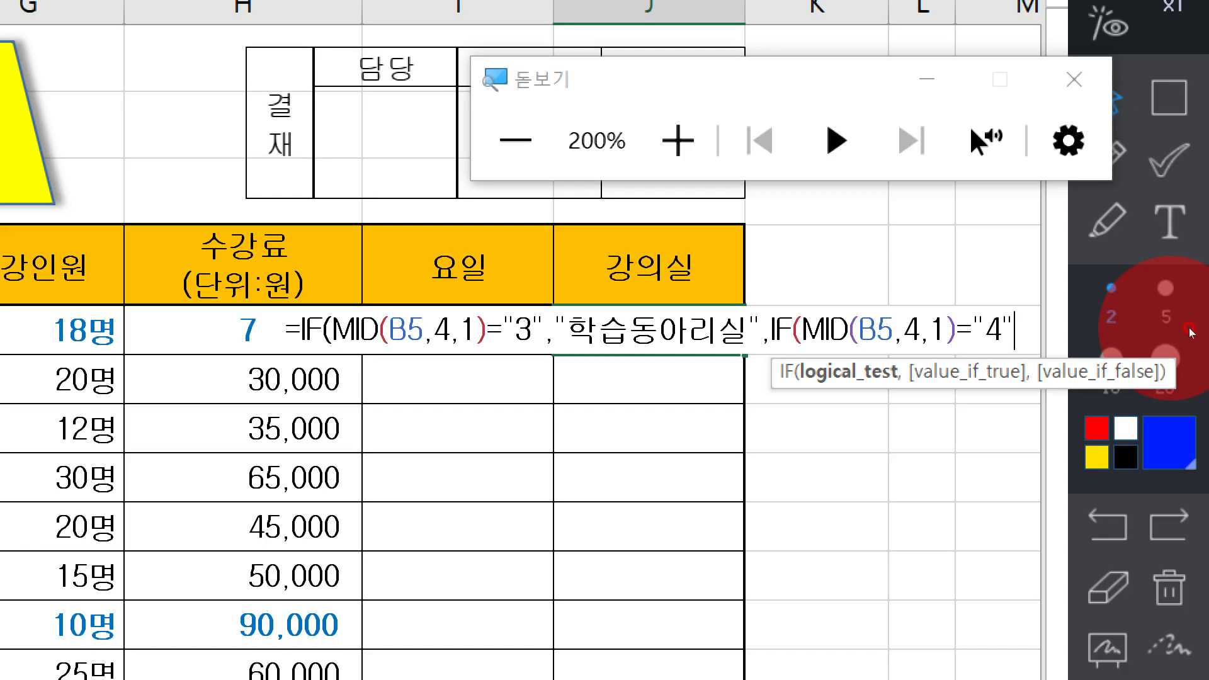
type(",")
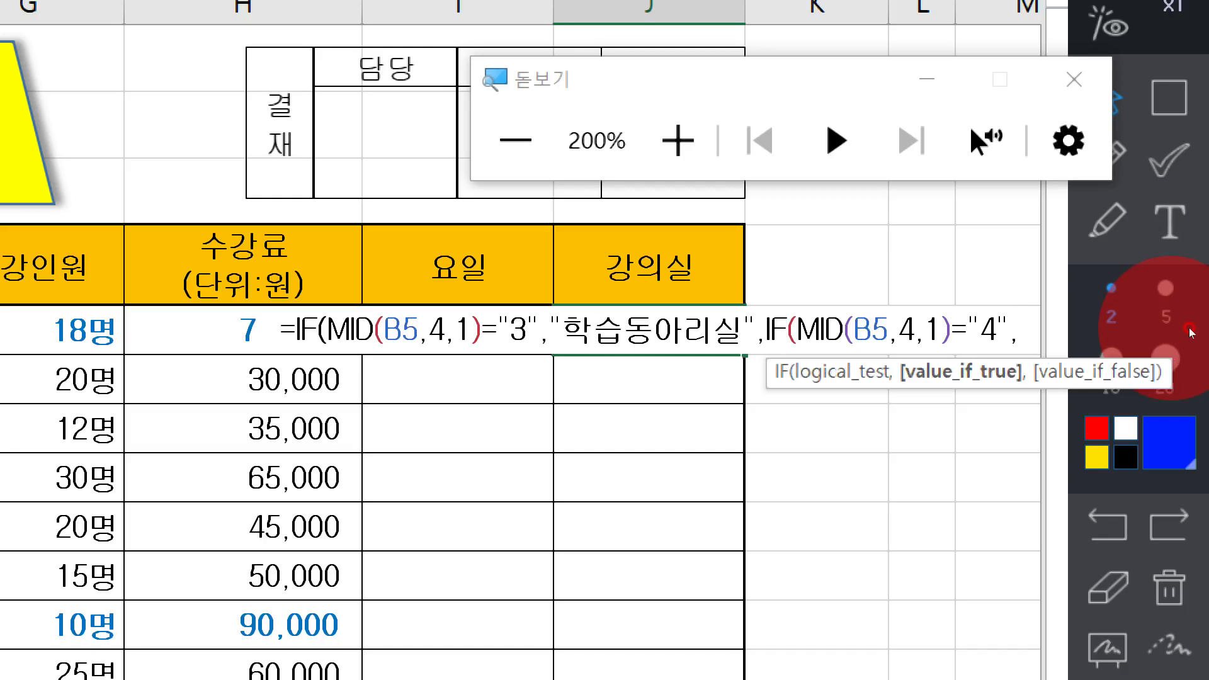
Step: Enter "창작연주실" as the nested IF's value-if-true argument in J5
type("\"CK")
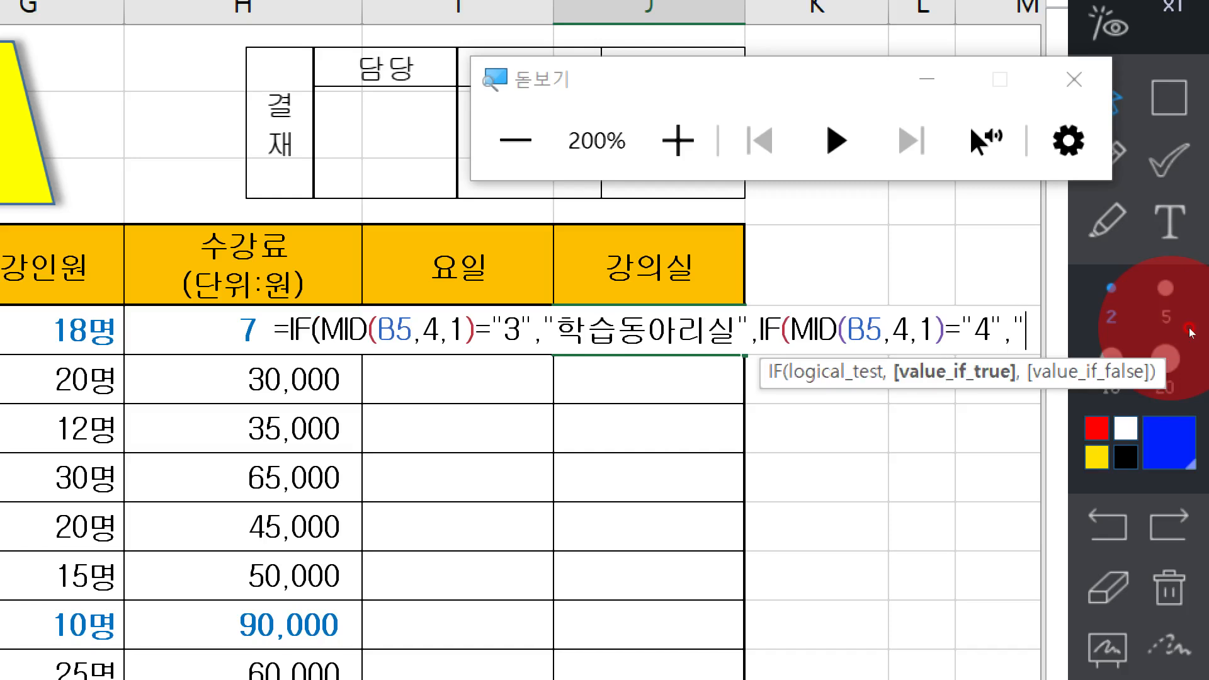
key("BackSpace")
key("BackSpace")
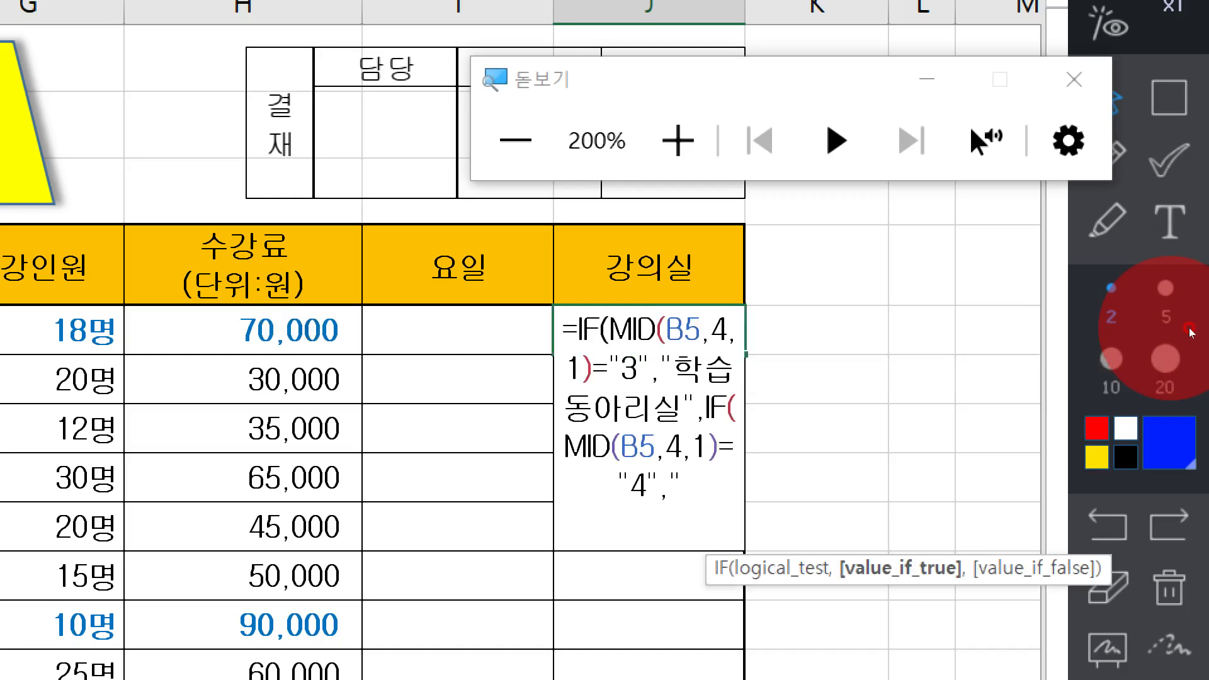
type("창")
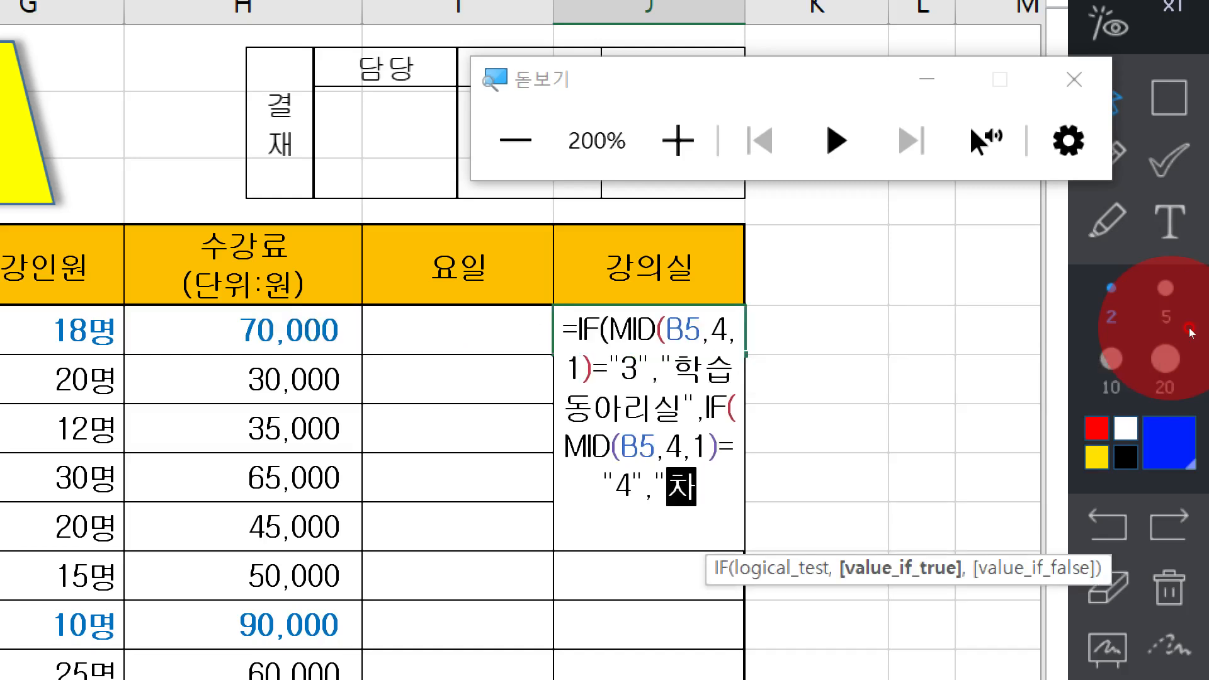
type("작연")
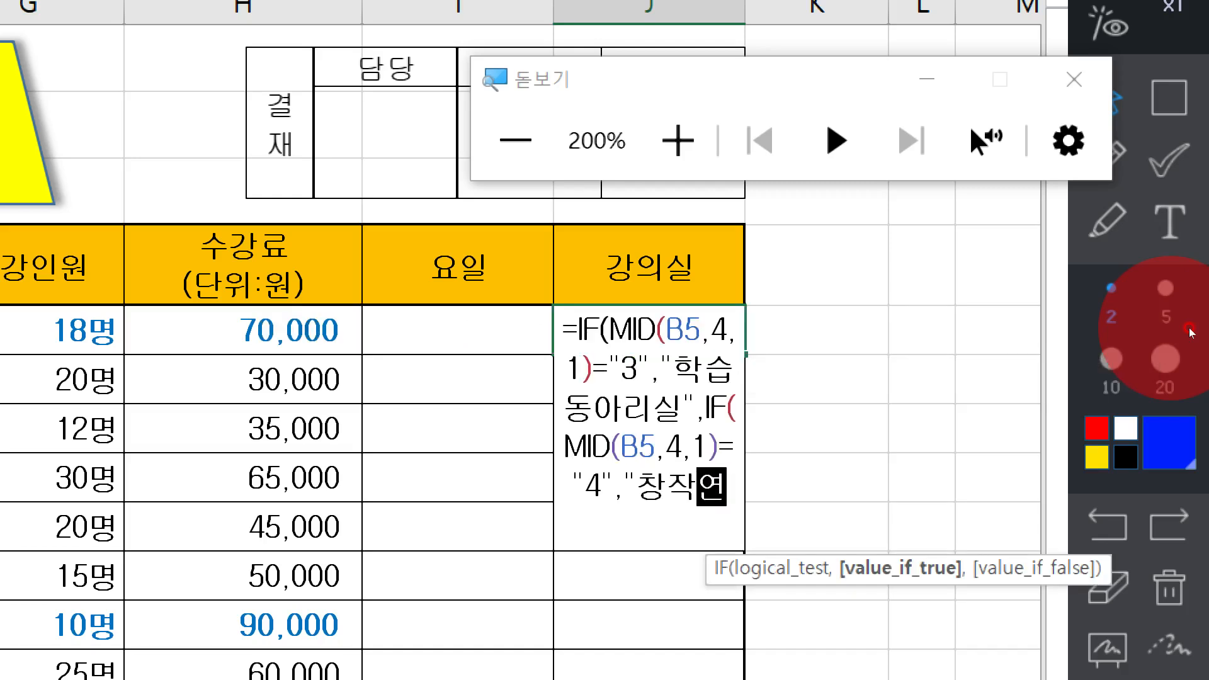
type("주시ㄹ\",")
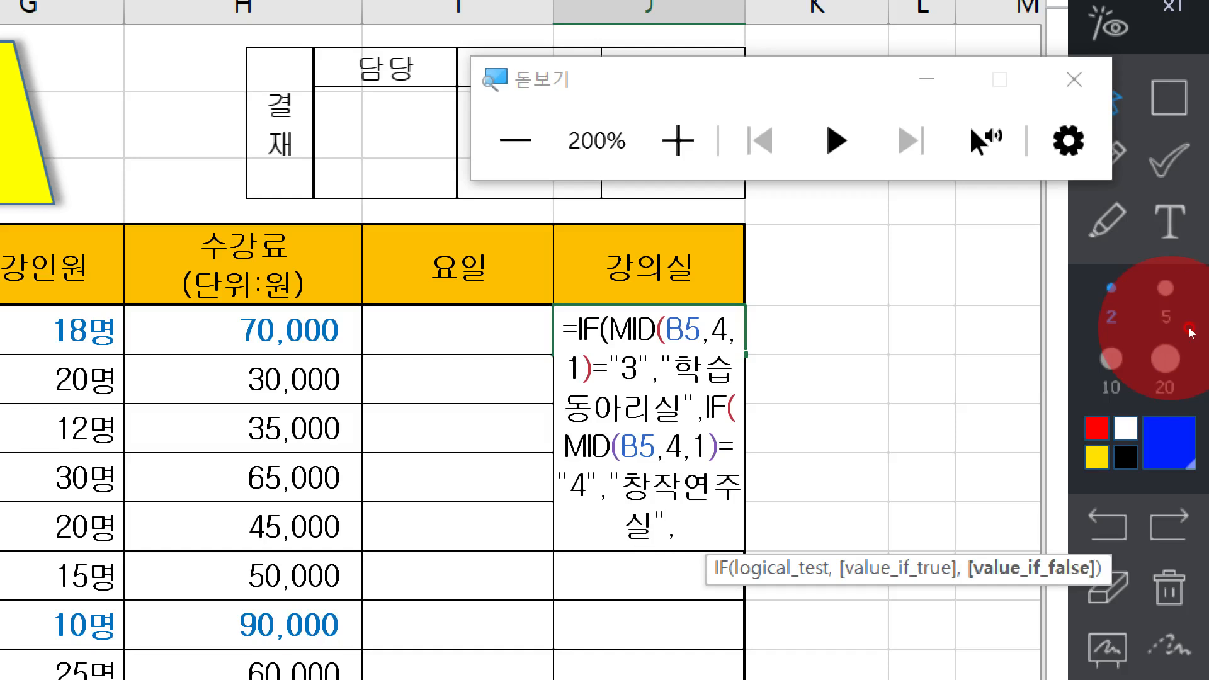
Step: Finish the J5 formula with "다목적실" as the remaining result, close both IF functions and commit it
type("\"다")
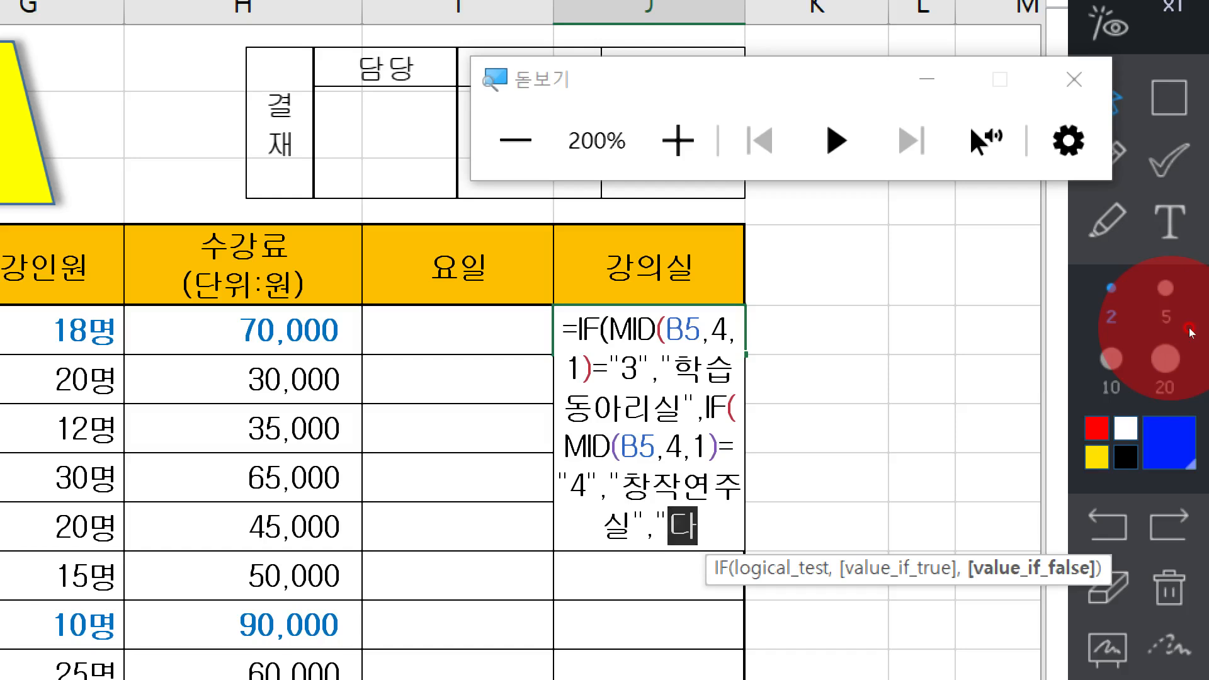
type("모목적실\"")
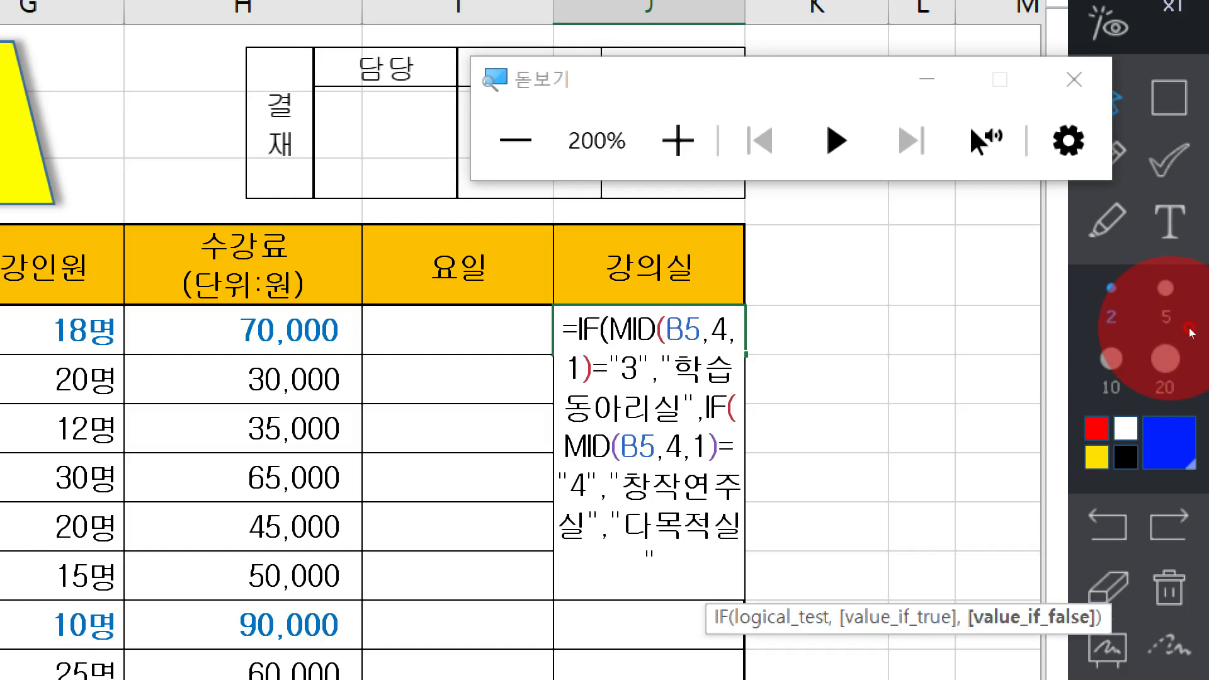
type("))")
key("BackSpace")
key("BackSpace")
type("))")
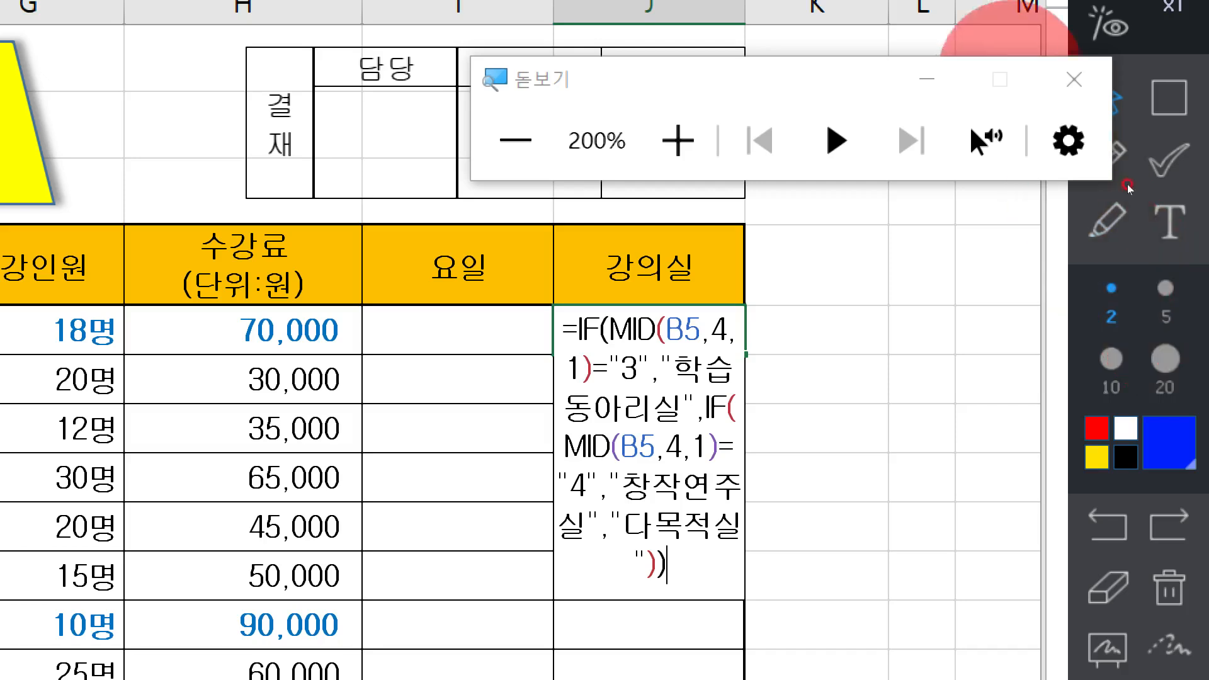
left_click(1074, 80)
key("ctrl+Return")
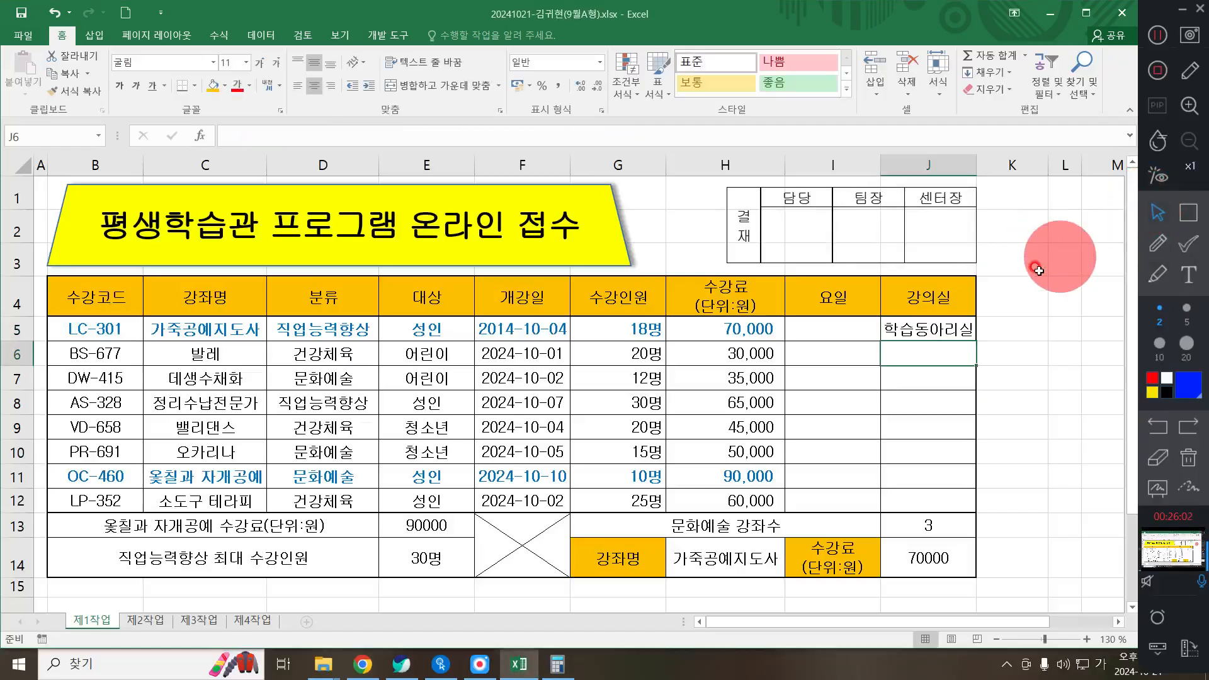
Step: Autofit column J to its contents and fill the J5 강의실 formula down through J12
double_click(976, 165)
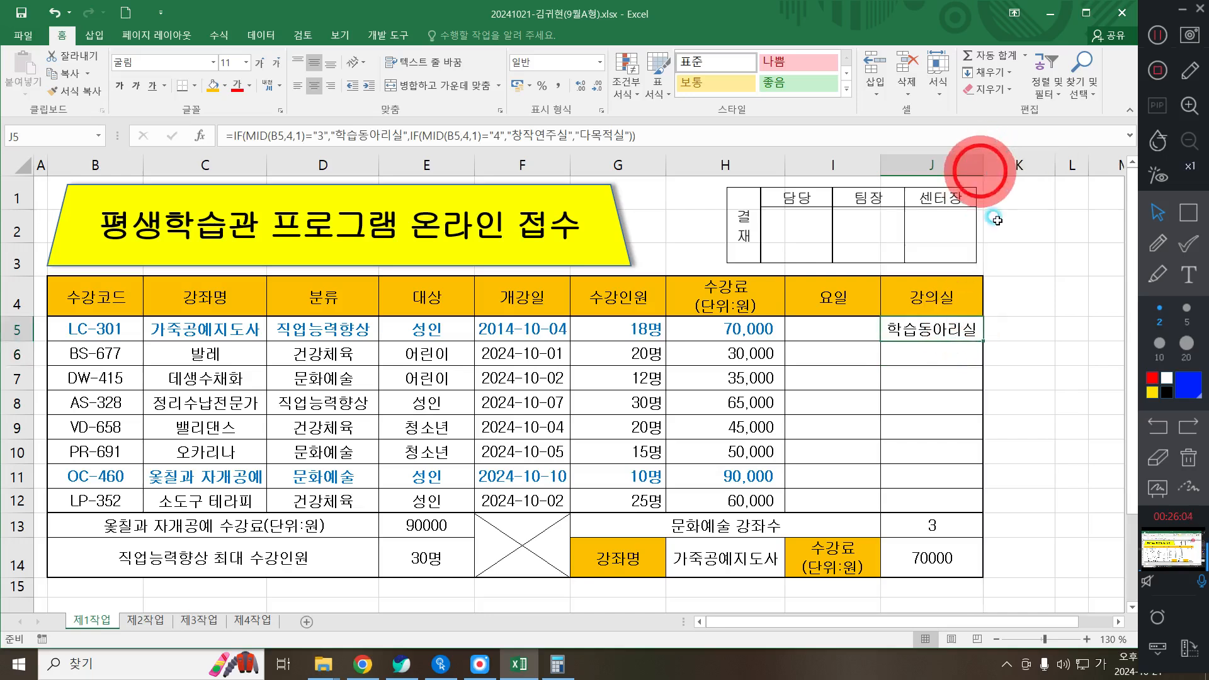
left_click_drag(983, 340, 945, 502)
left_click(1010, 335)
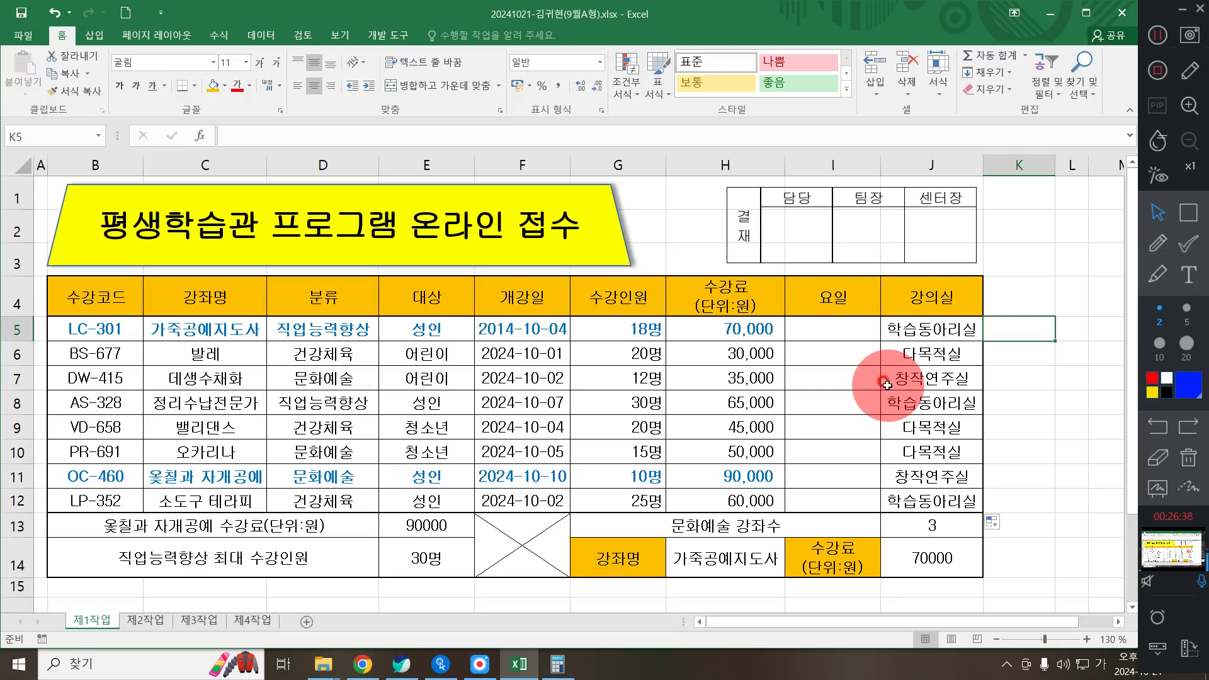
Step: Start a CHOOSE formula in the first 요일 cell, I5
left_click(842, 329)
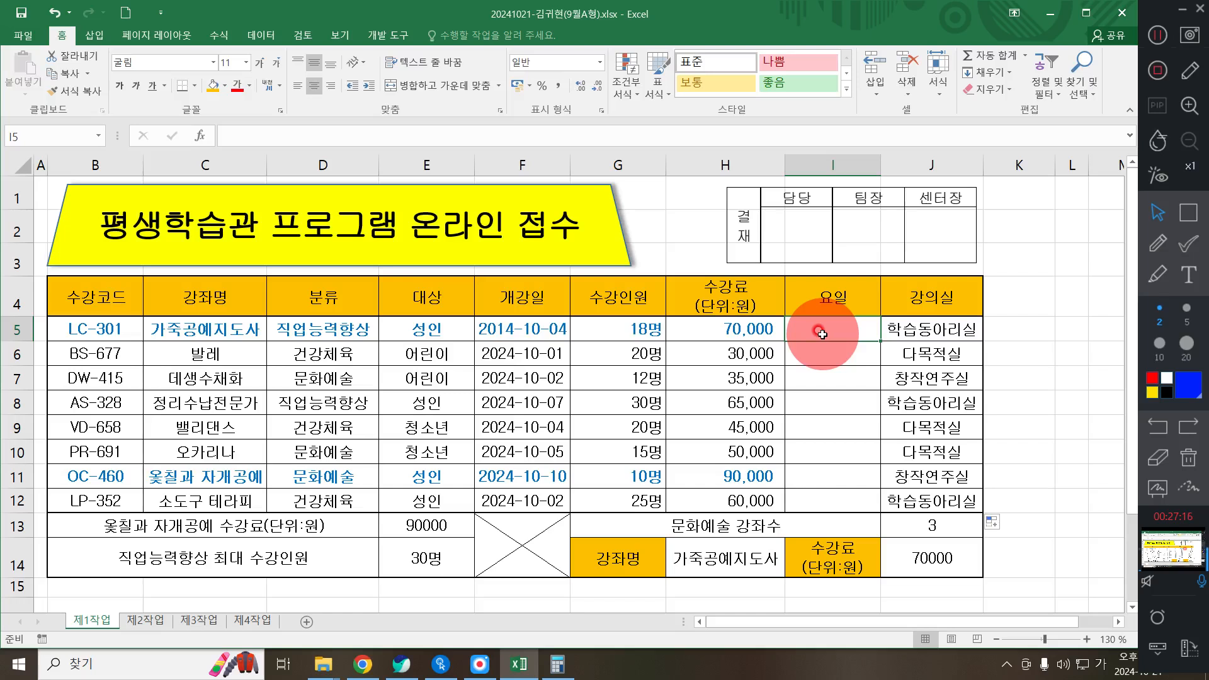
type("=")
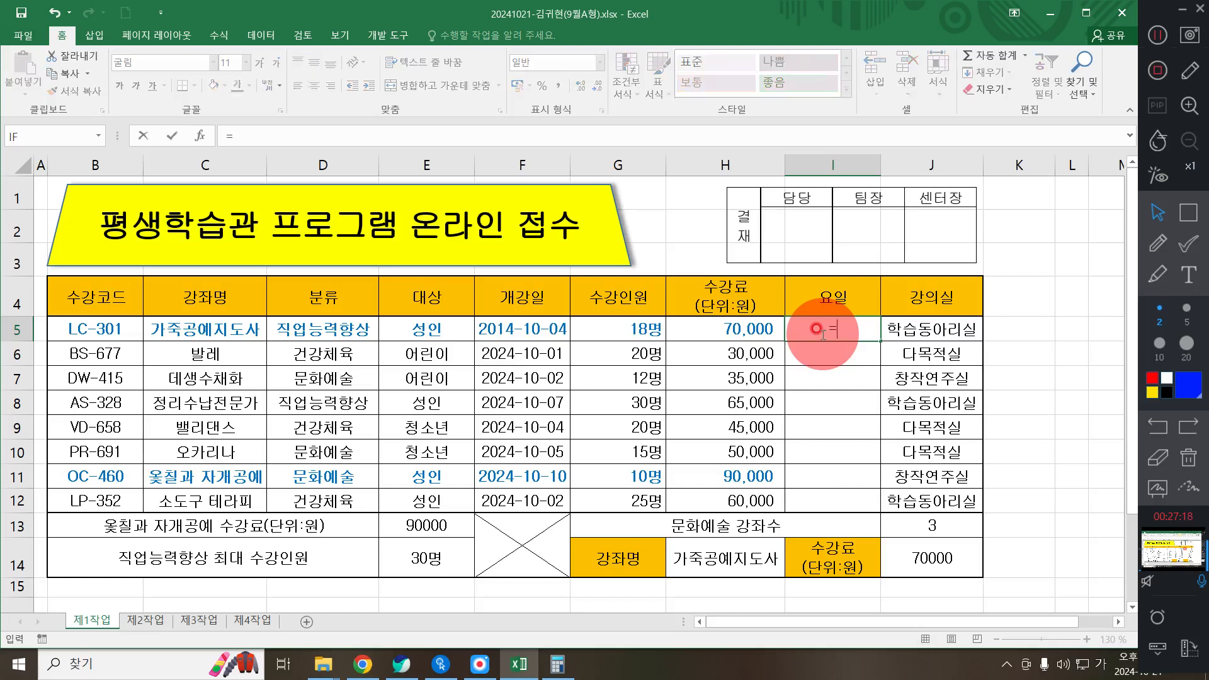
type("ㅊ")
key("Hangul")
key("BackSpace")
type("CHOO")
key("Tab")
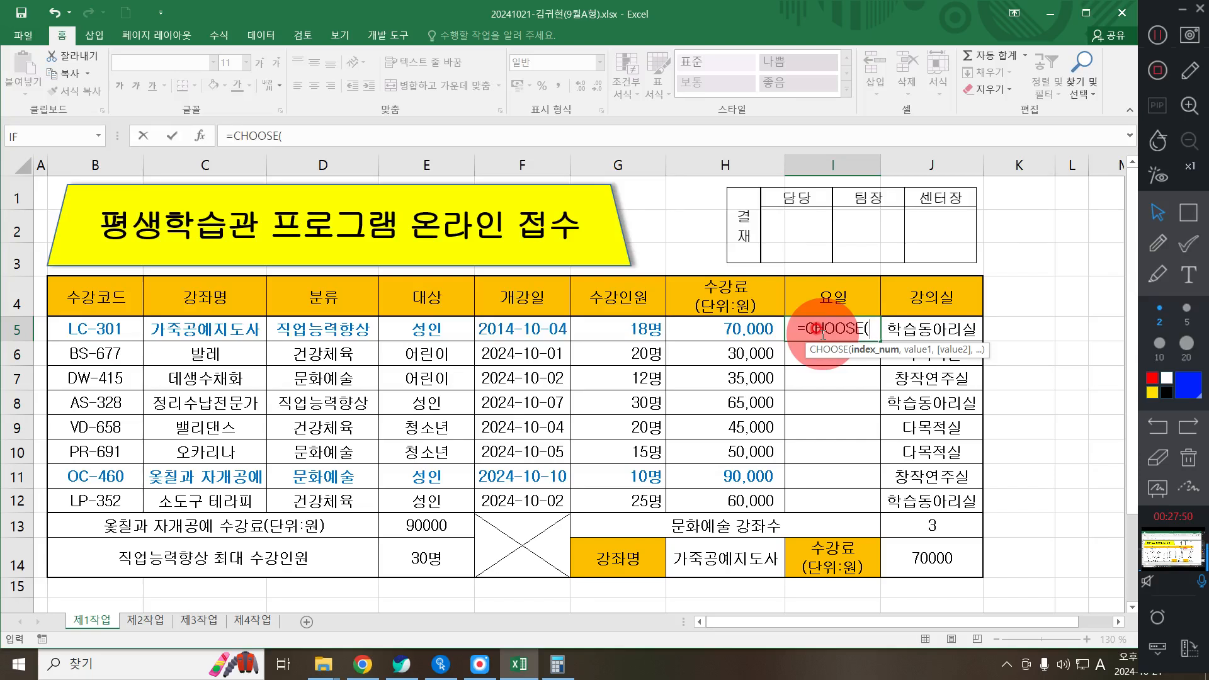
Step: Set the CHOOSE index in I5 to WEEKDAY(F5,1), using the 개강일 date and the Sunday-to-Saturday numbering
type("W")
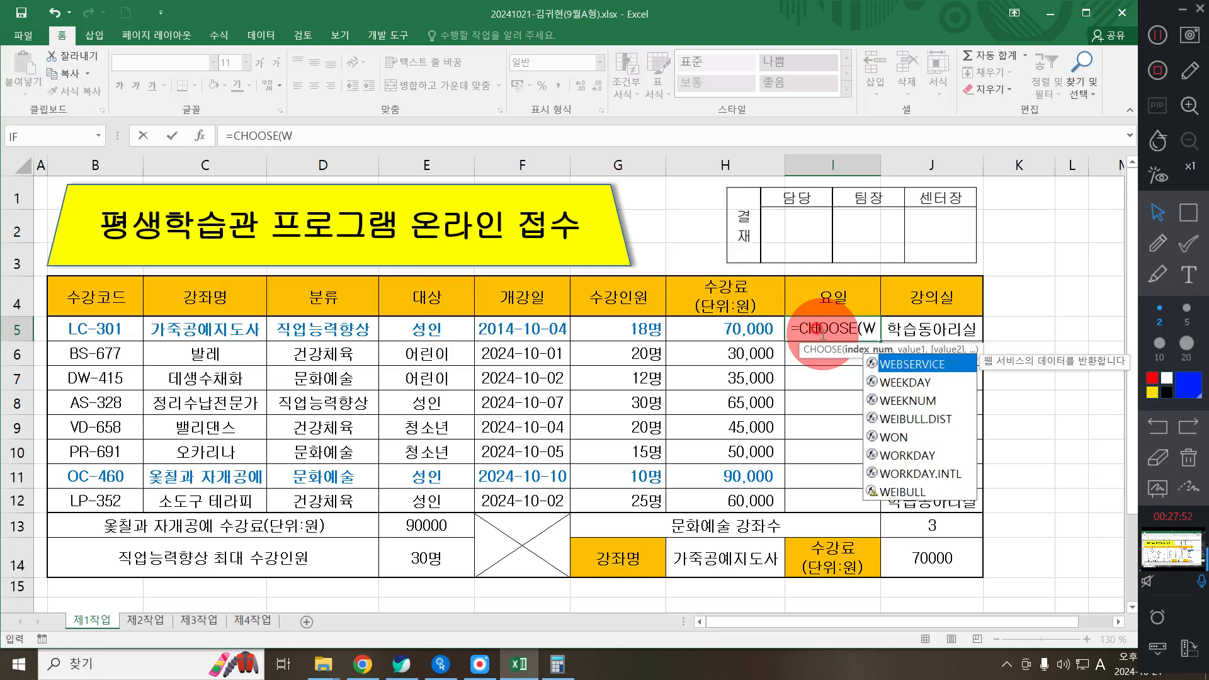
type("E")
key("Down")
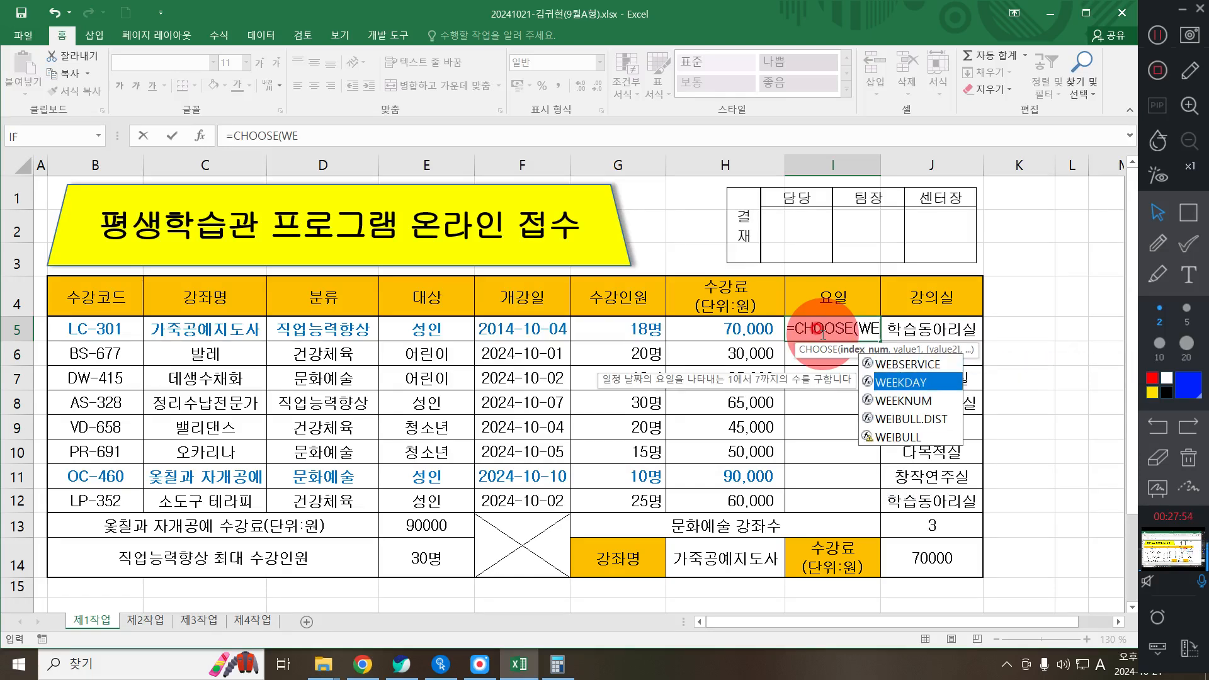
key("Tab")
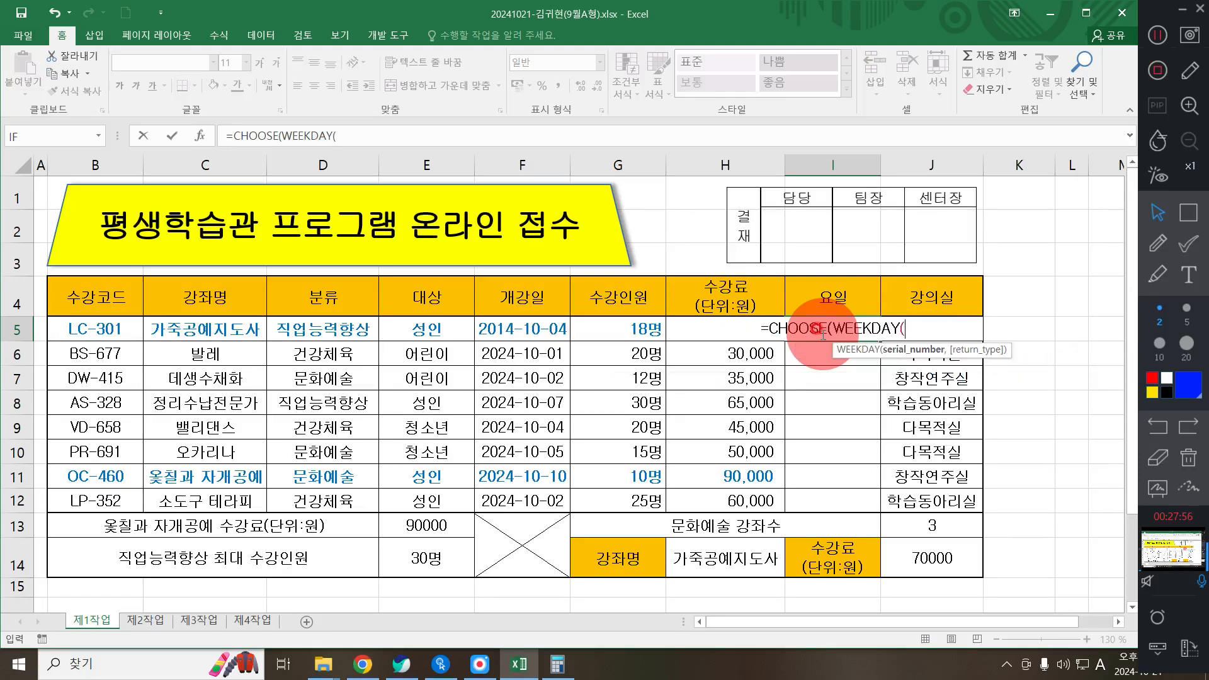
key("super+plus")
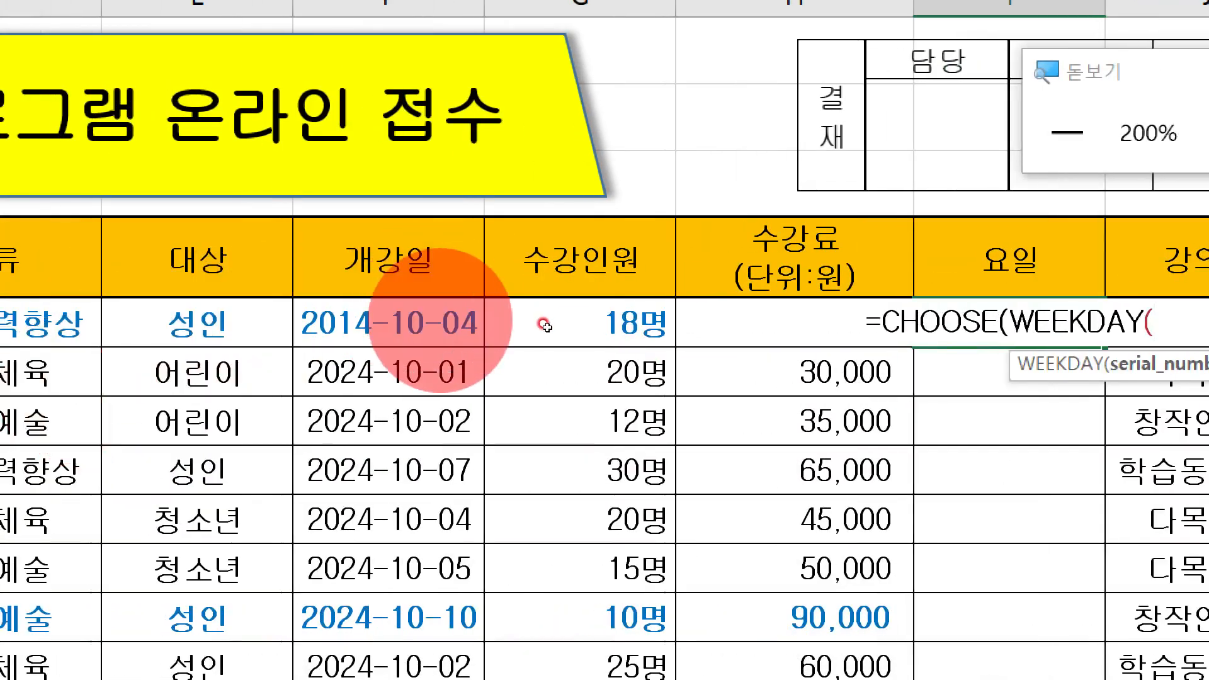
left_click(69, 322)
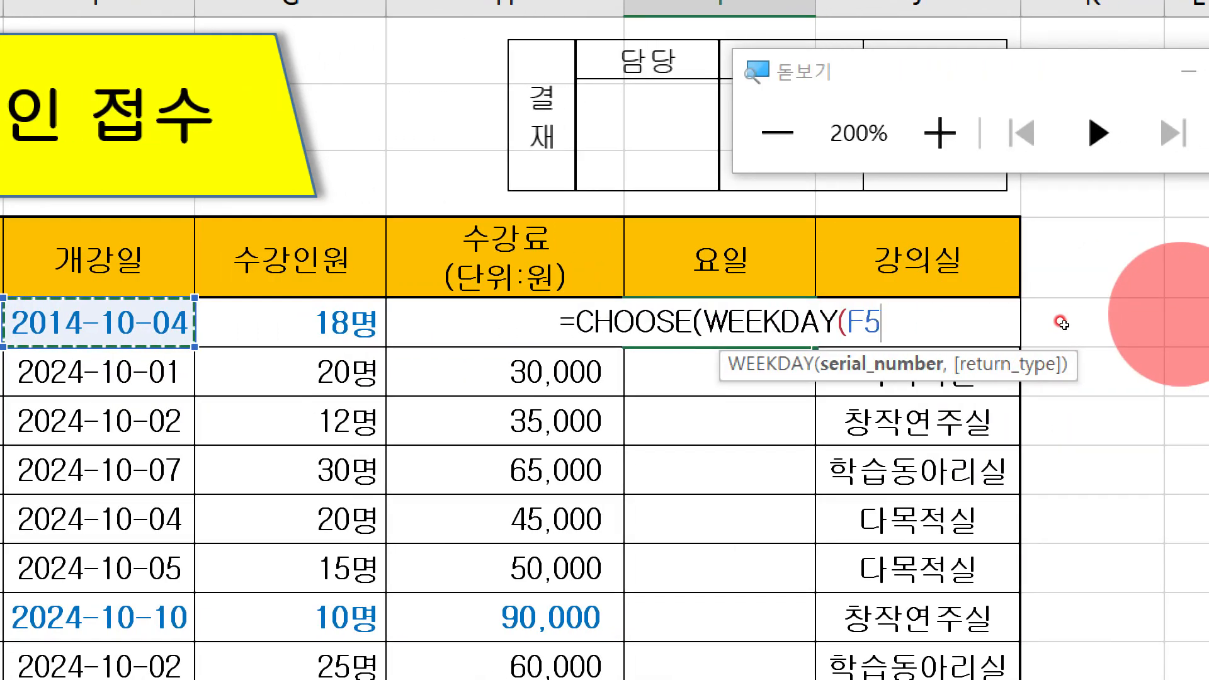
type(",")
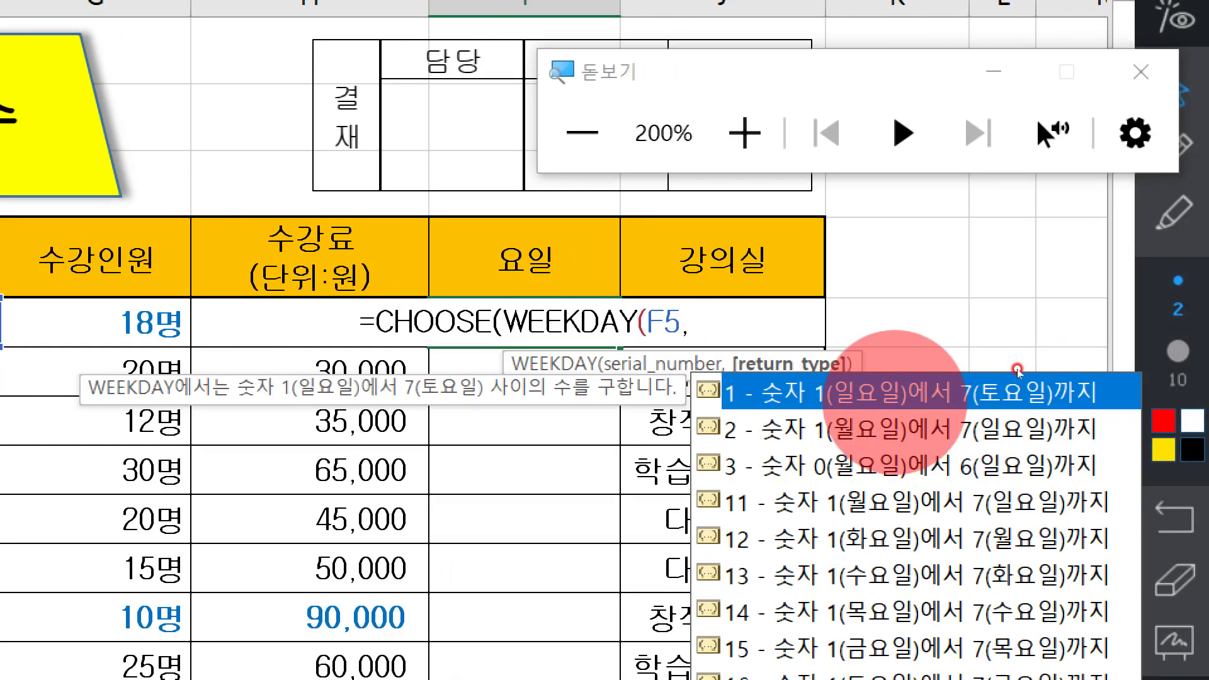
double_click(1017, 371)
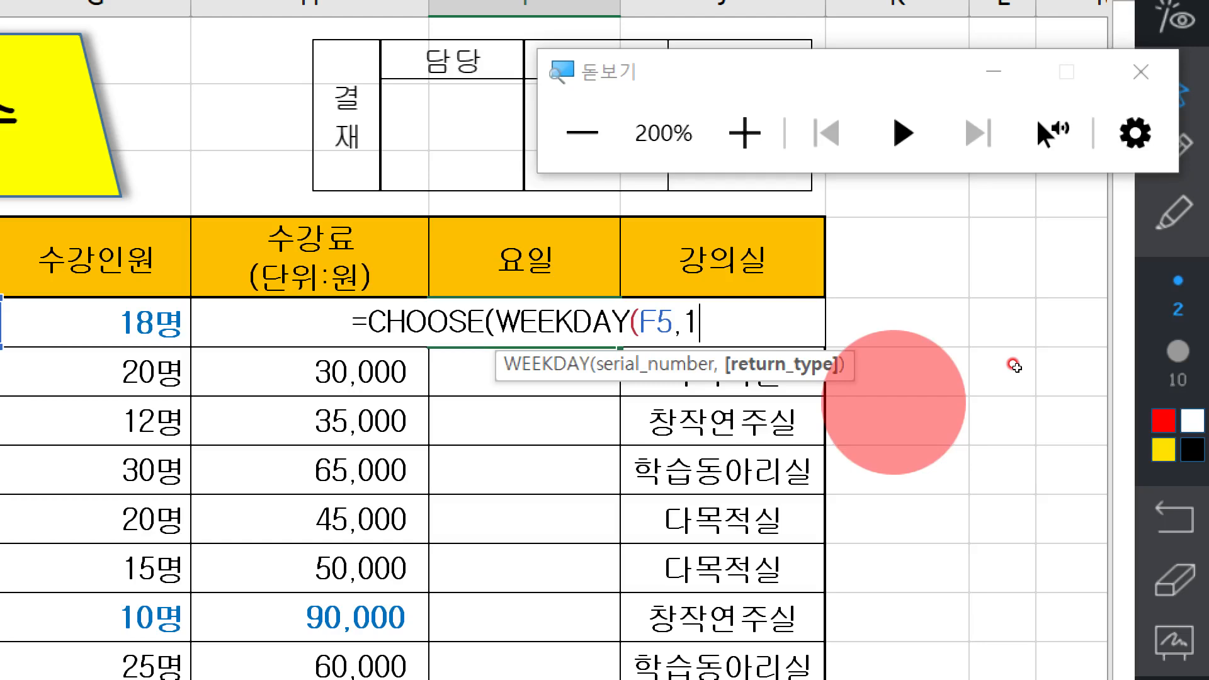
left_click(1121, 72)
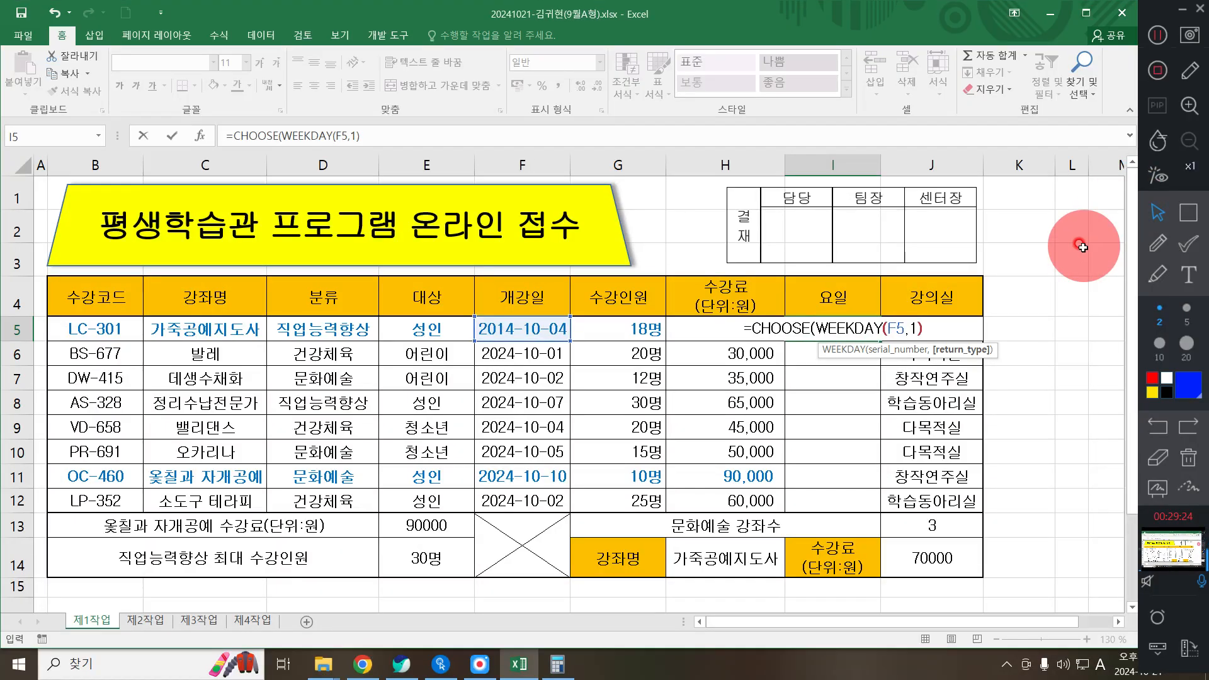
Step: Move on to the value arguments of the I5 CHOOSE formula and bring up its function arguments dialog
key("Right")
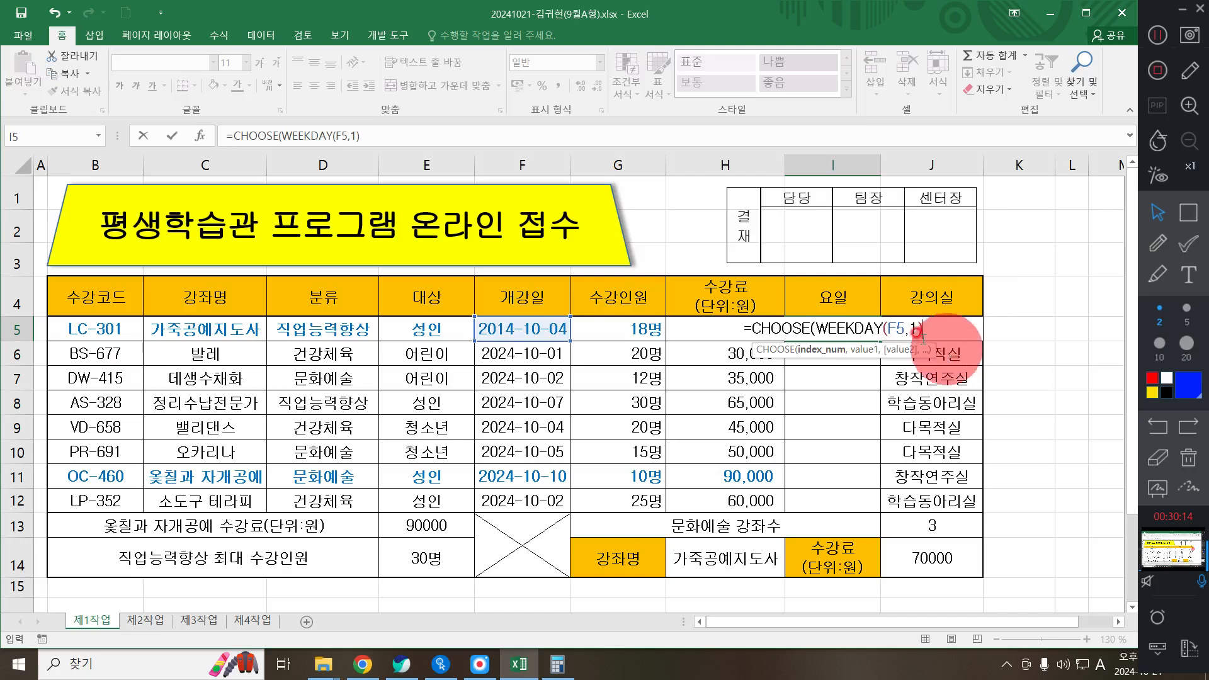
left_click(921, 328)
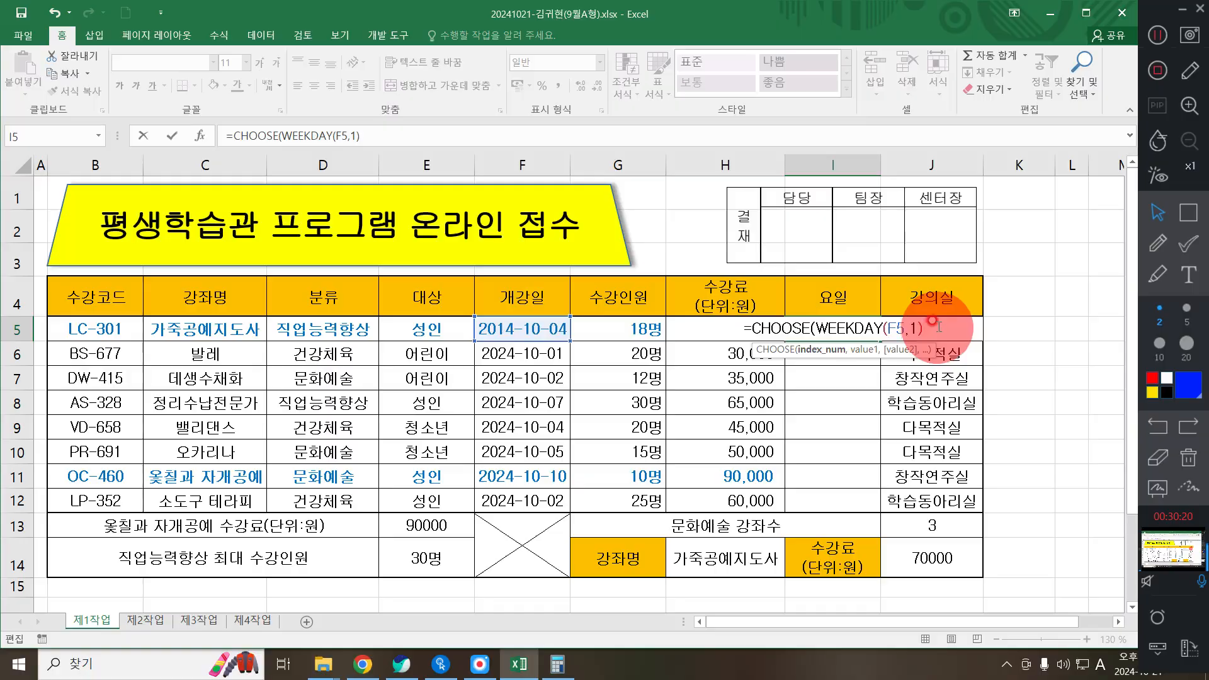
key("super+plus")
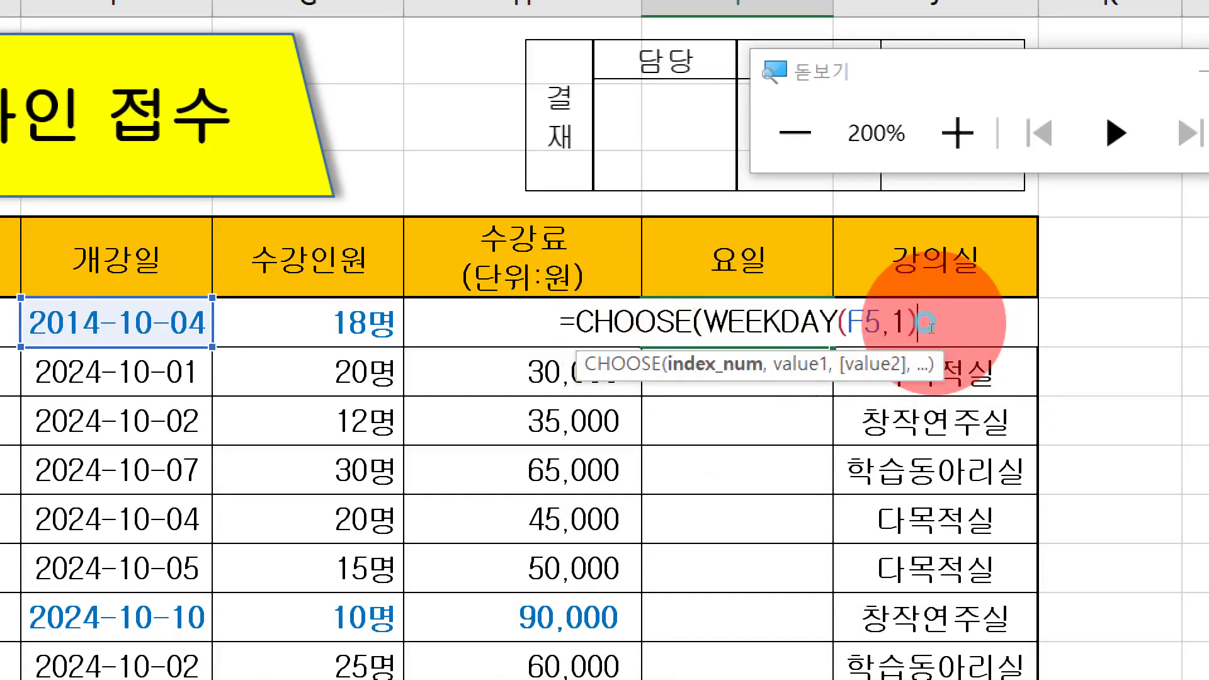
type(",")
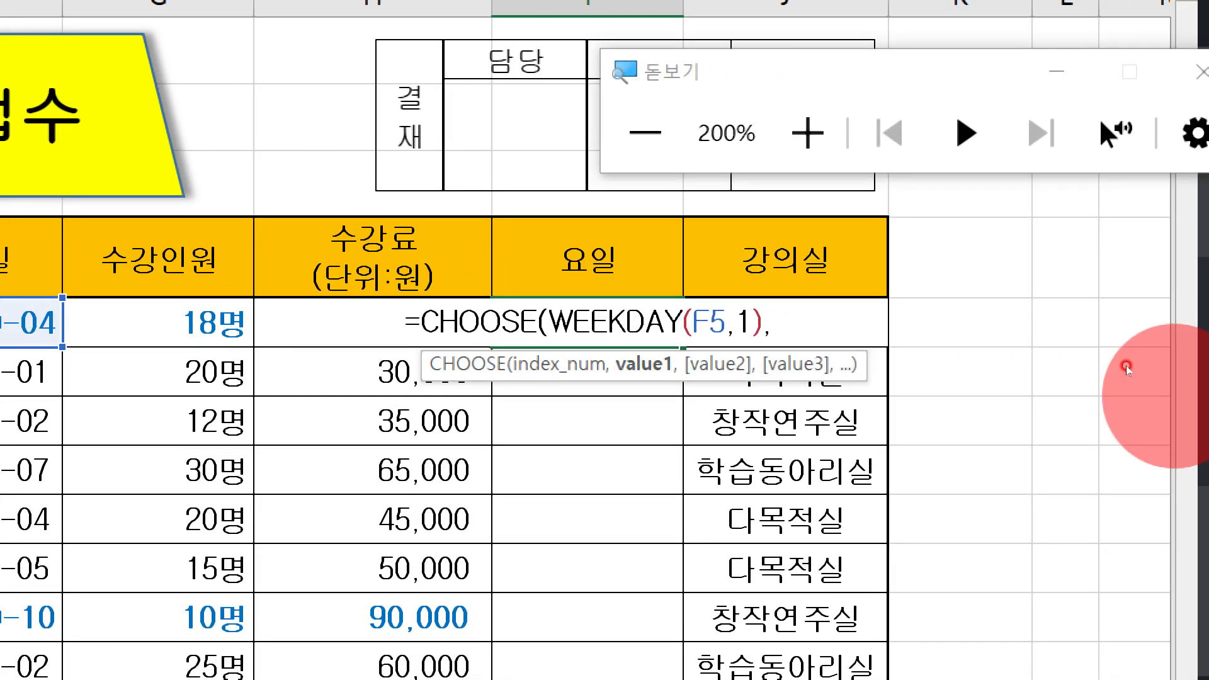
left_click(1180, 73)
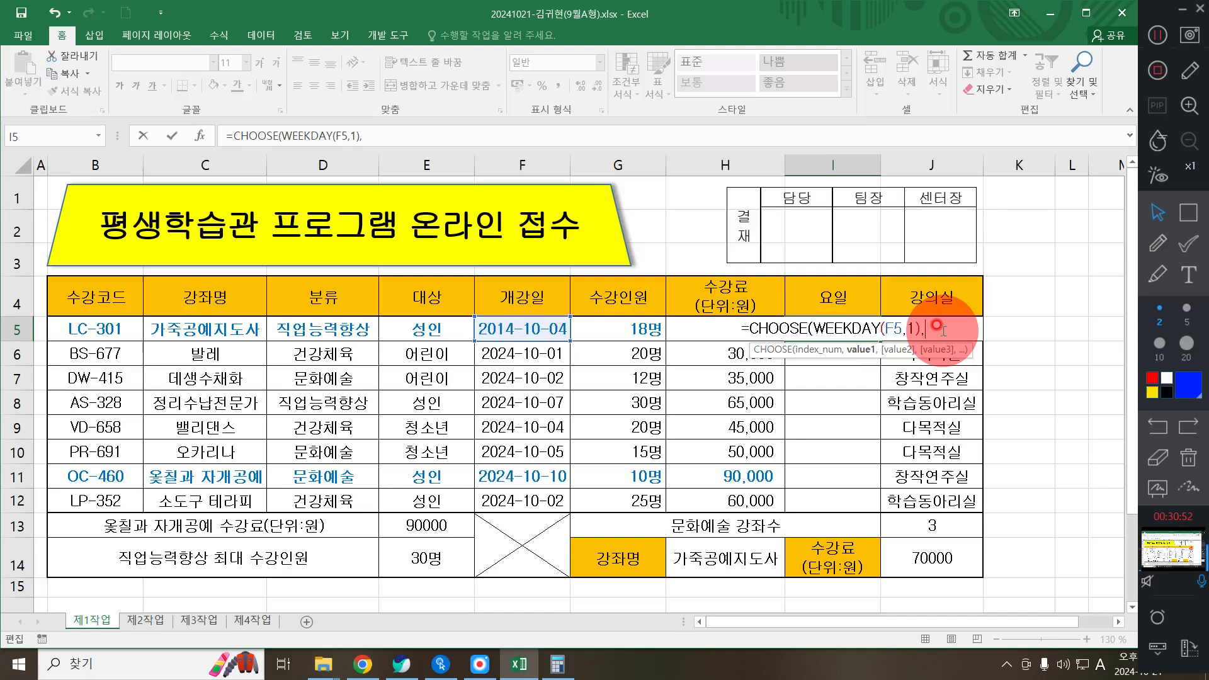
left_click(202, 139)
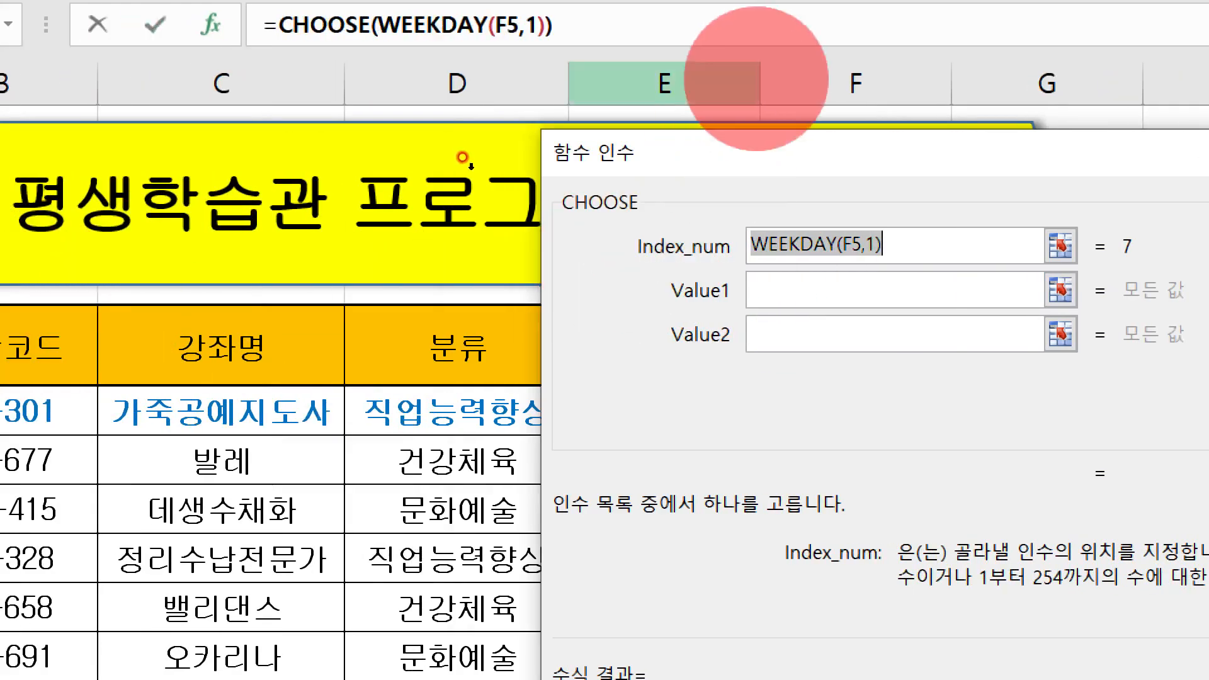
left_click_drag(758, 147, 1123, 163)
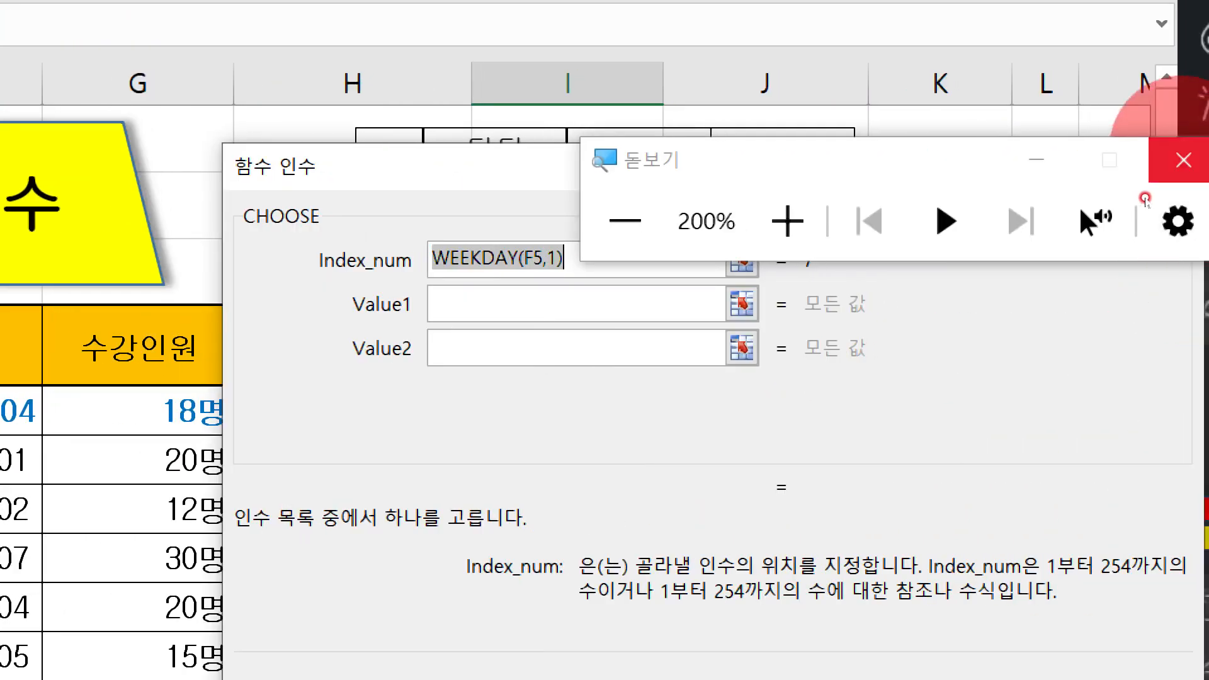
left_click(1181, 160)
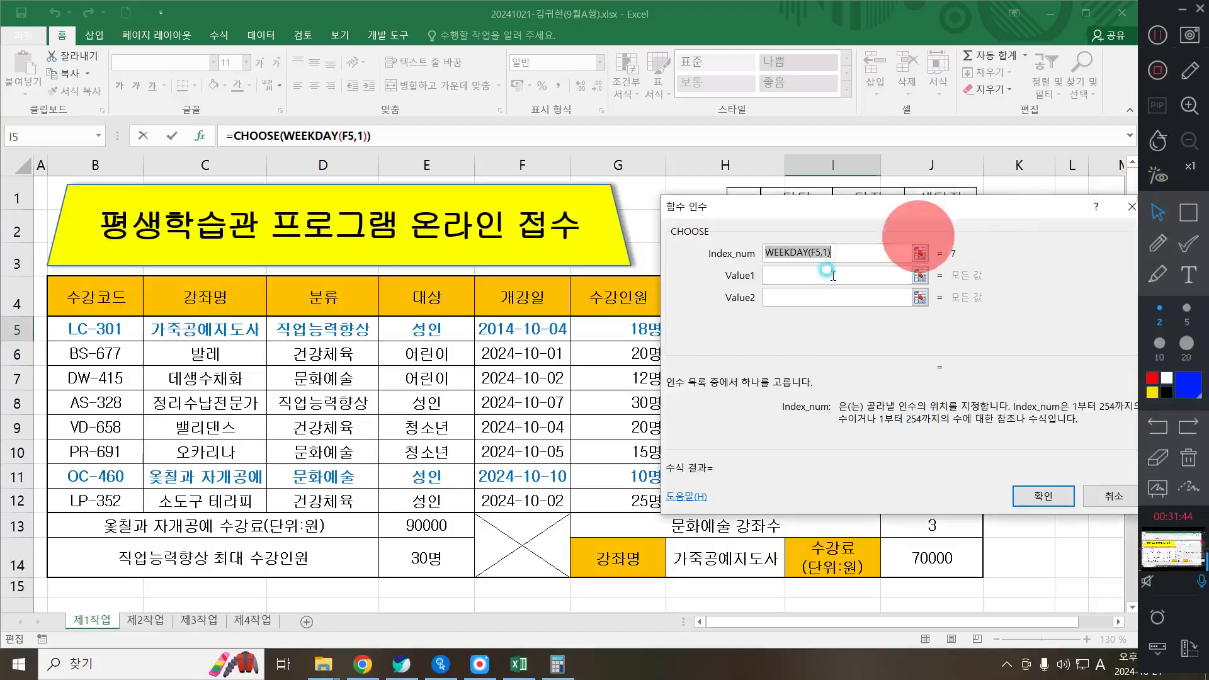
left_click_drag(891, 203, 801, 217)
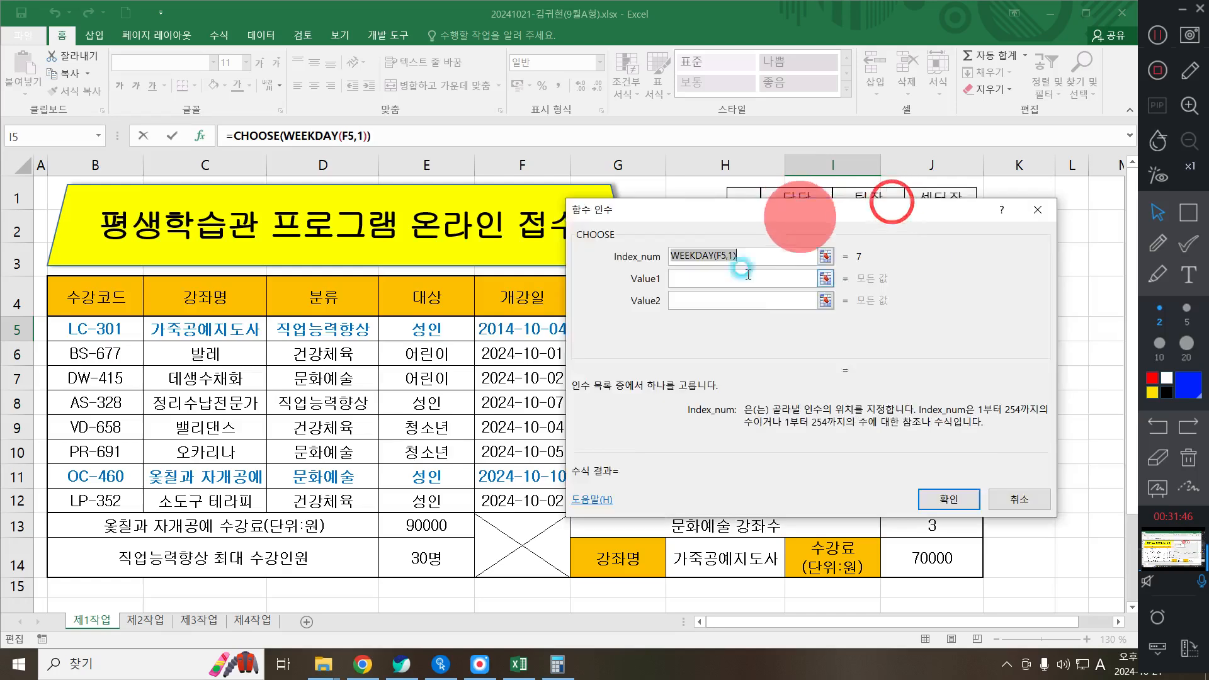
Step: Set Value1 of the CHOOSE function to 일요일
left_click(692, 277)
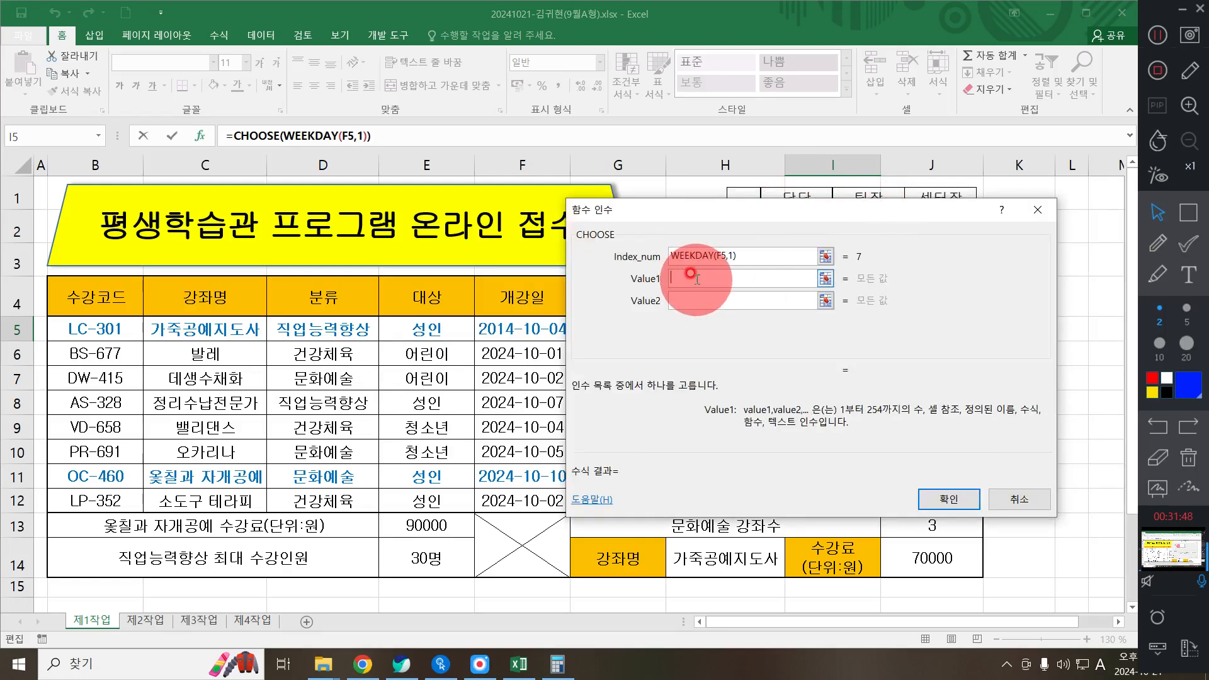
key("super+plus")
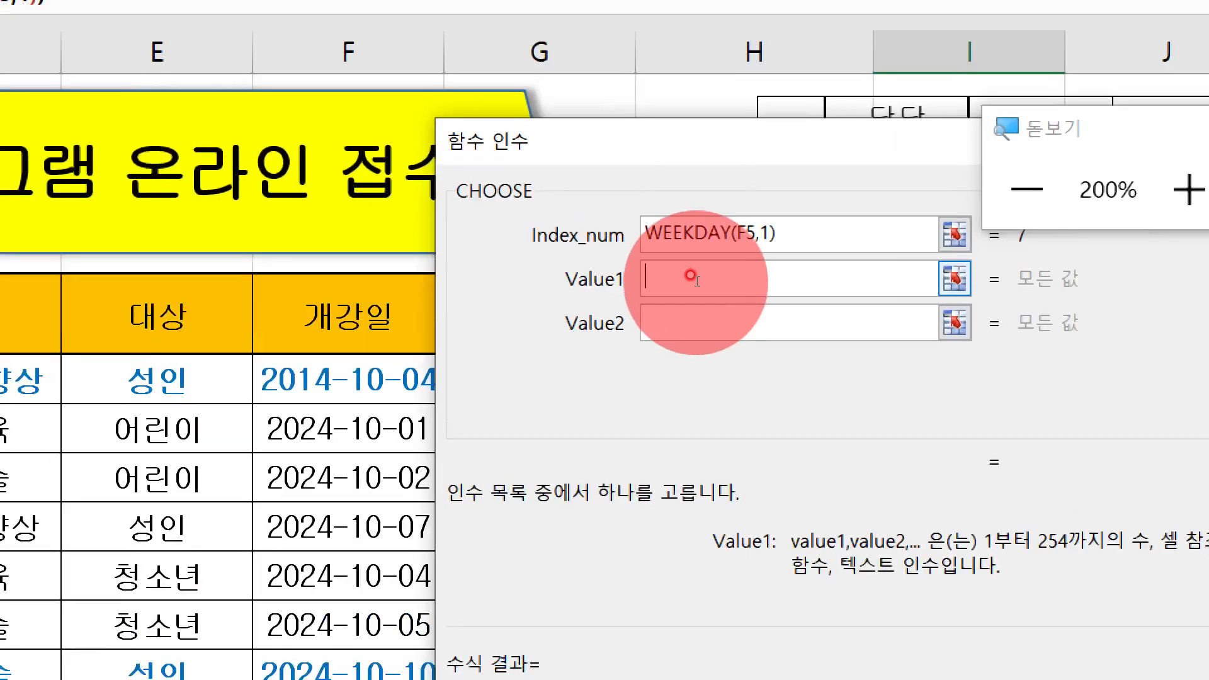
type("DLFD")
key("BackSpace")
key("BackSpace")
key("BackSpace")
key("BackSpace")
type("일요일")
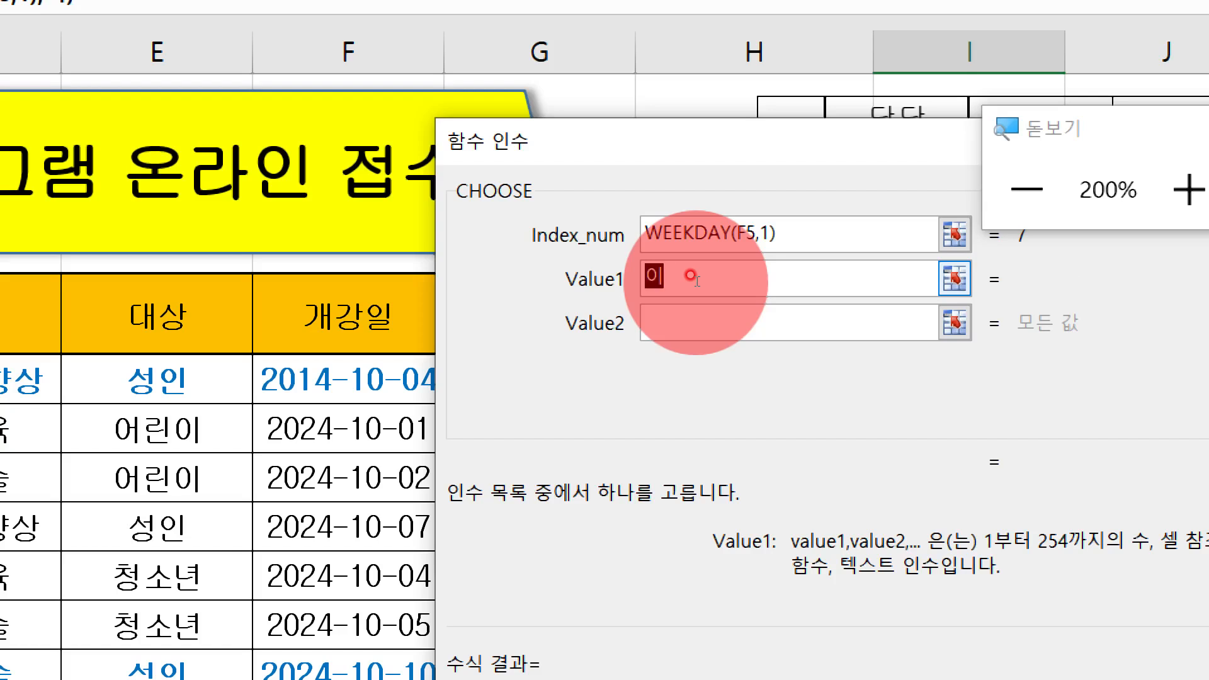
Step: Set Value2 to Value4 of the CHOOSE function to 월요일, 화요일 and 수요일
key("Tab")
type("월요일")
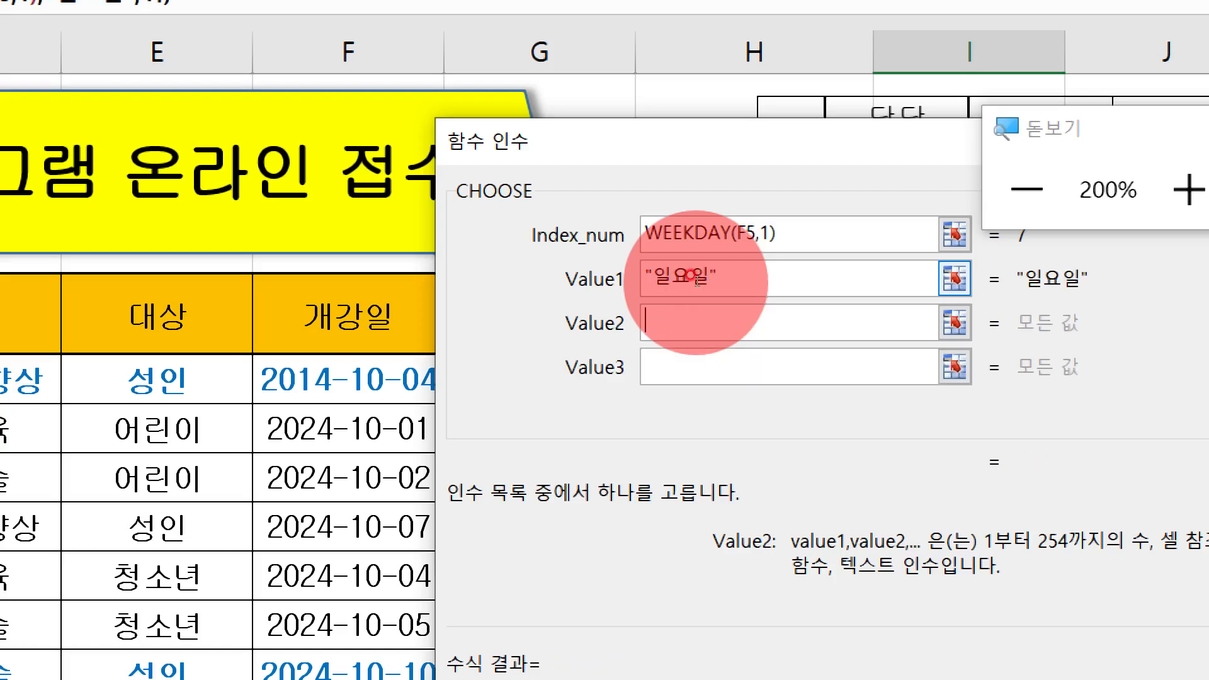
key("Tab")
type("화요일")
key("Tab")
type("수요일")
key("Tab")
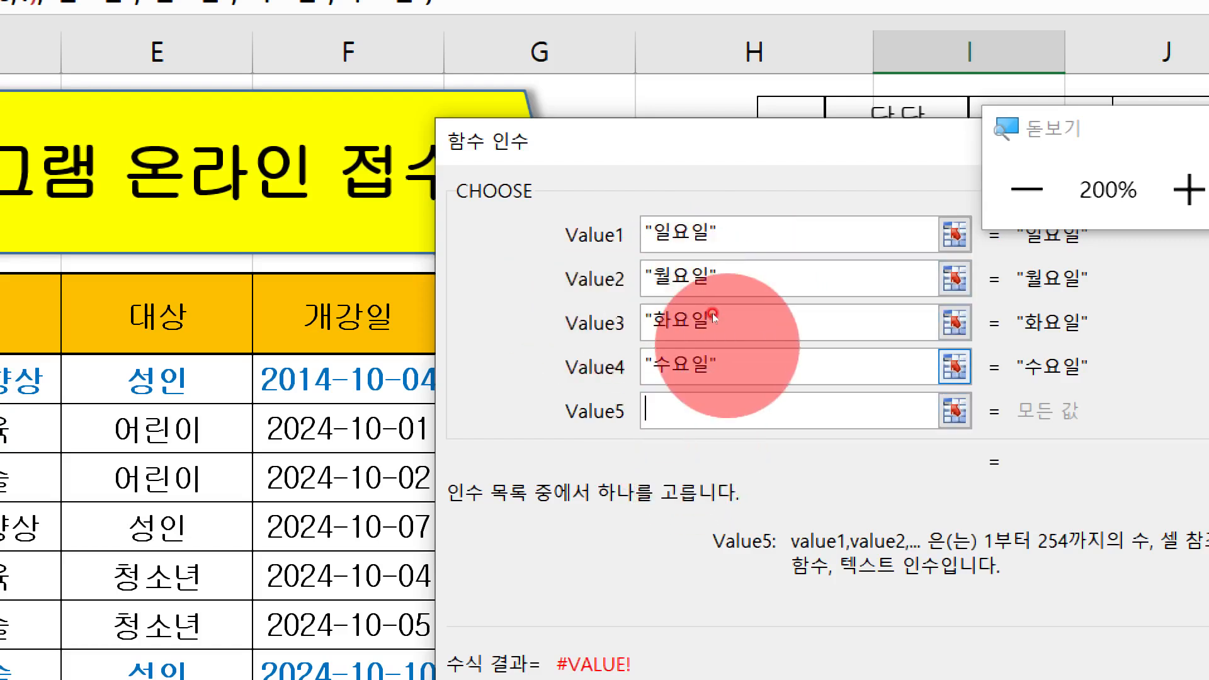
Step: Set Value5 of the CHOOSE function to 목요일
left_click(759, 409)
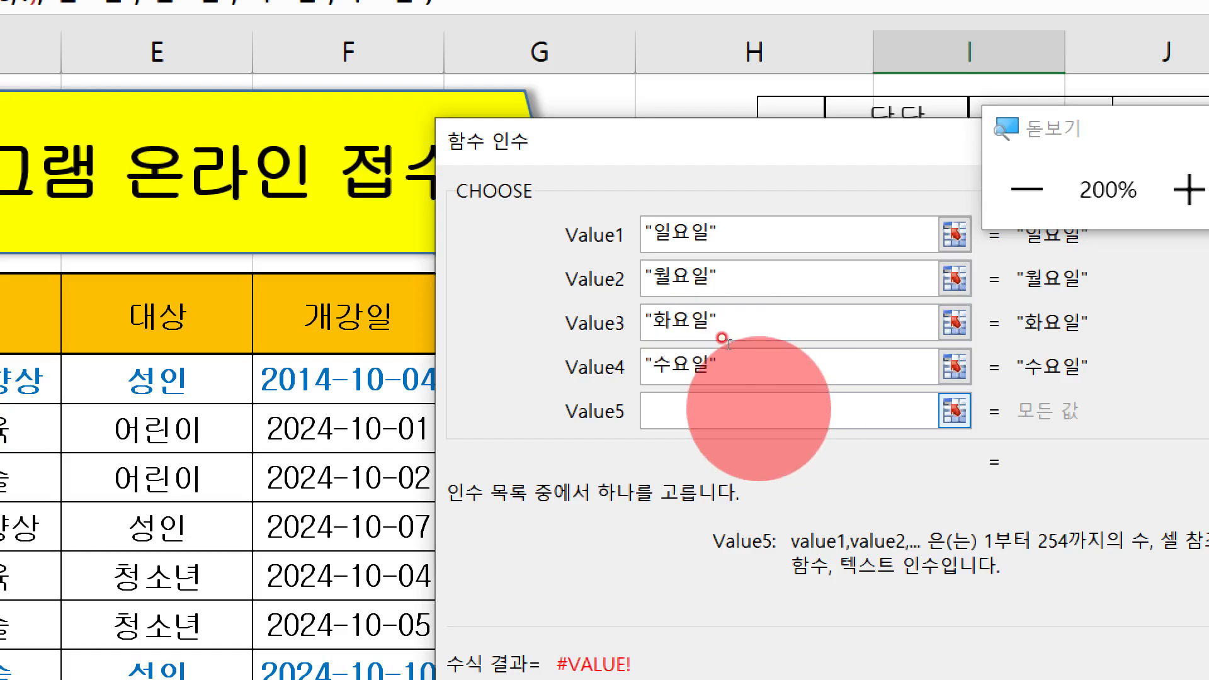
type("목요리")
key("BackSpace")
key("BackSpace")
key("BackSpace")
type("요일")
key("Tab")
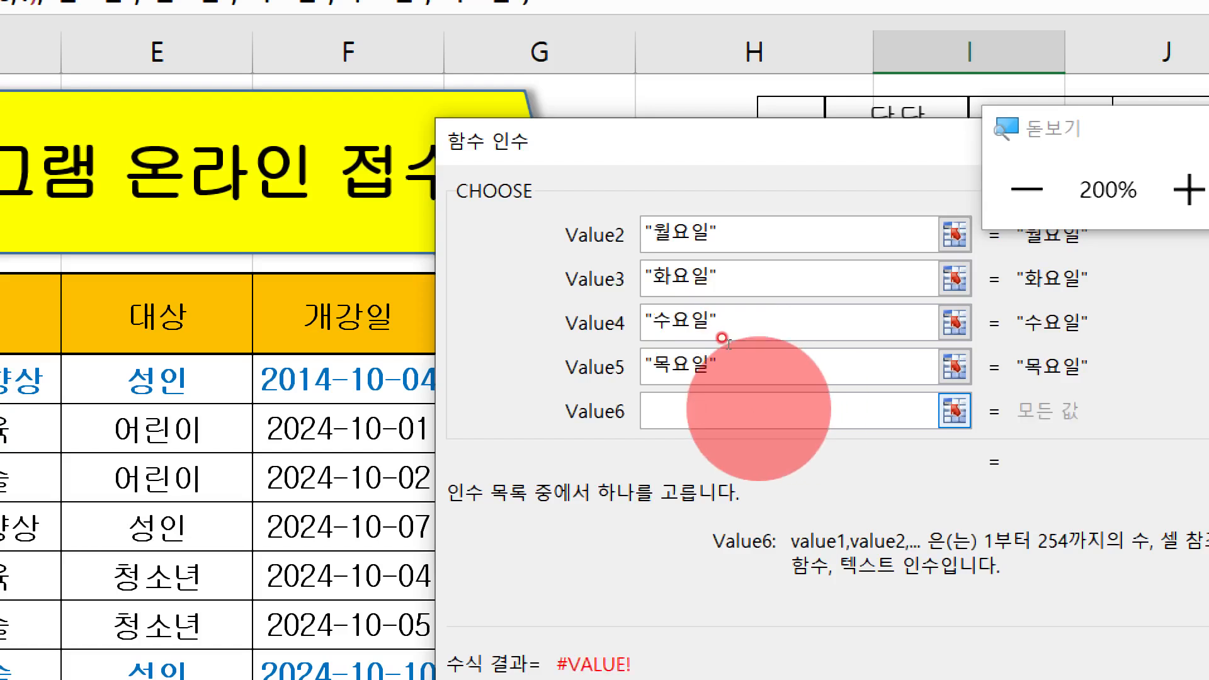
Step: Set Value6 to 금요일 and Value7 to 토요일, and commit the CHOOSE formula in I5
type("금요이ㄹ")
key("Tab")
type("토요일")
key("Return")
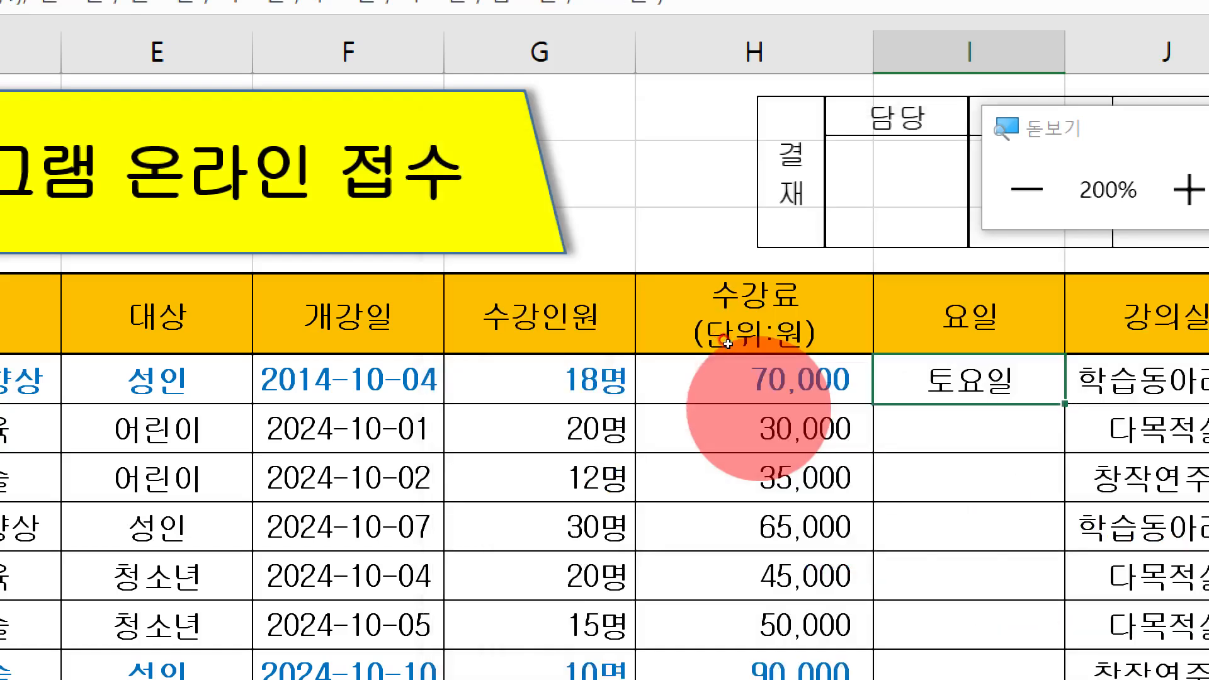
Step: Correct the 개강일 date in F5 to 2024-10-04
left_click(271, 381)
double_click(318, 378)
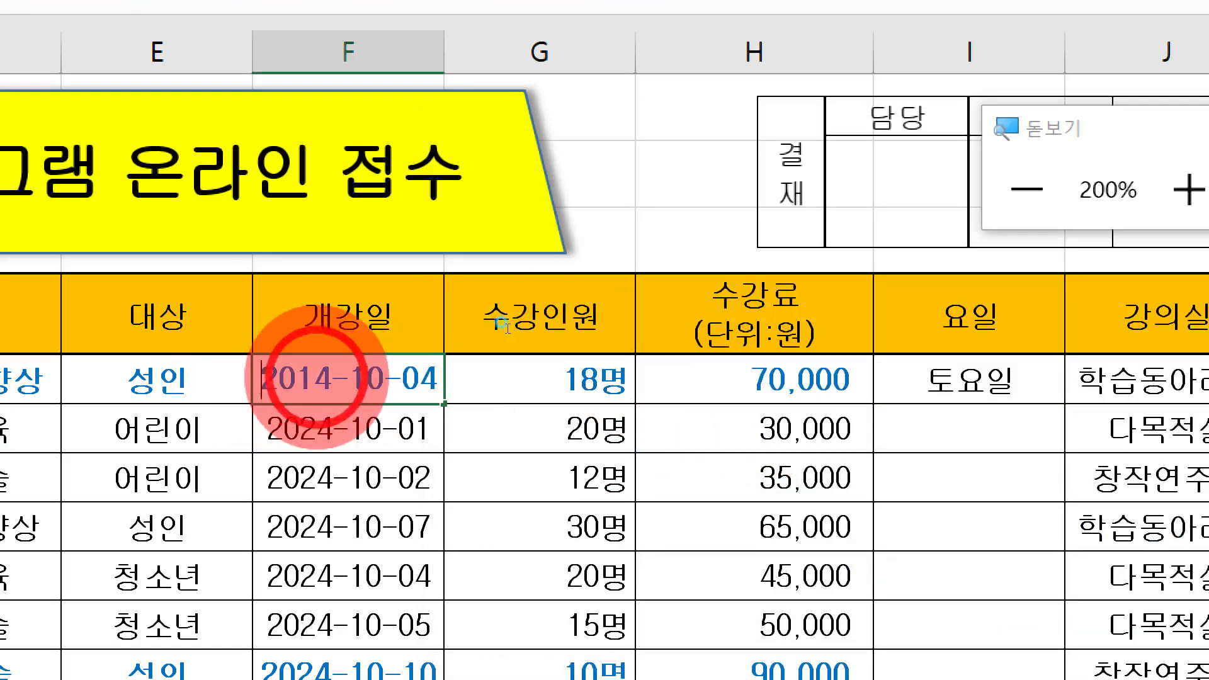
key("Delete")
key("BackSpace")
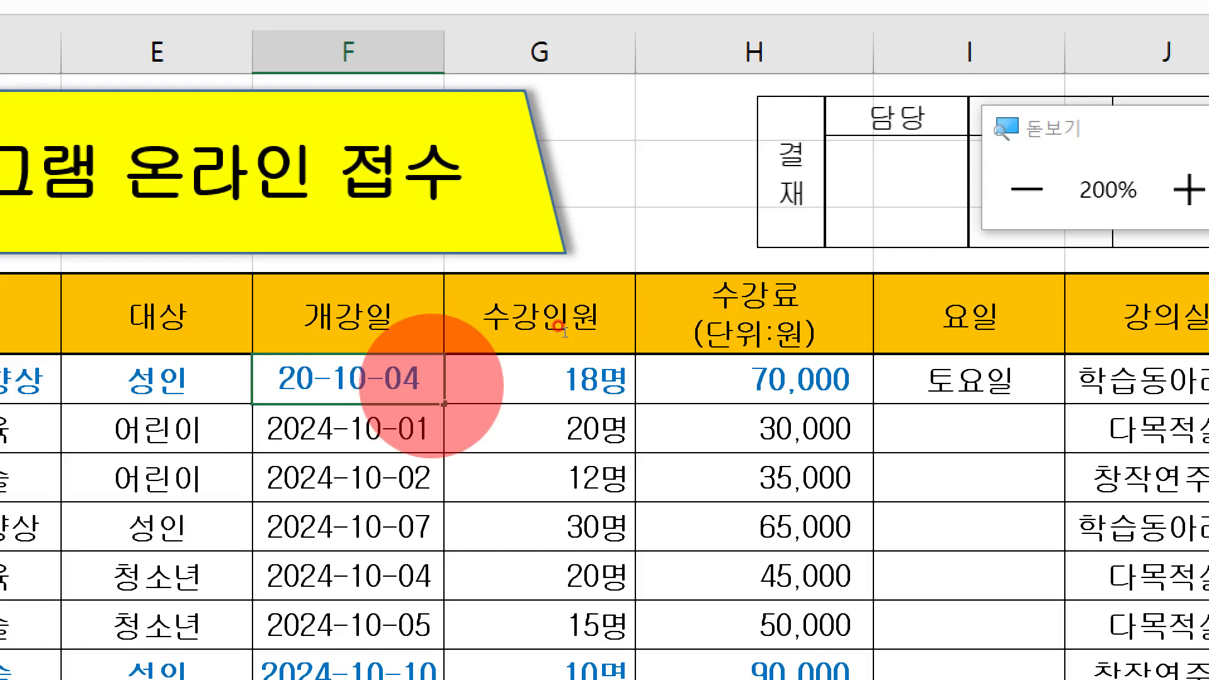
type("24")
key("Return")
Step: Reopen the I5 CHOOSE formula's function arguments, review the index and weekday values, and accept them
left_click(940, 411)
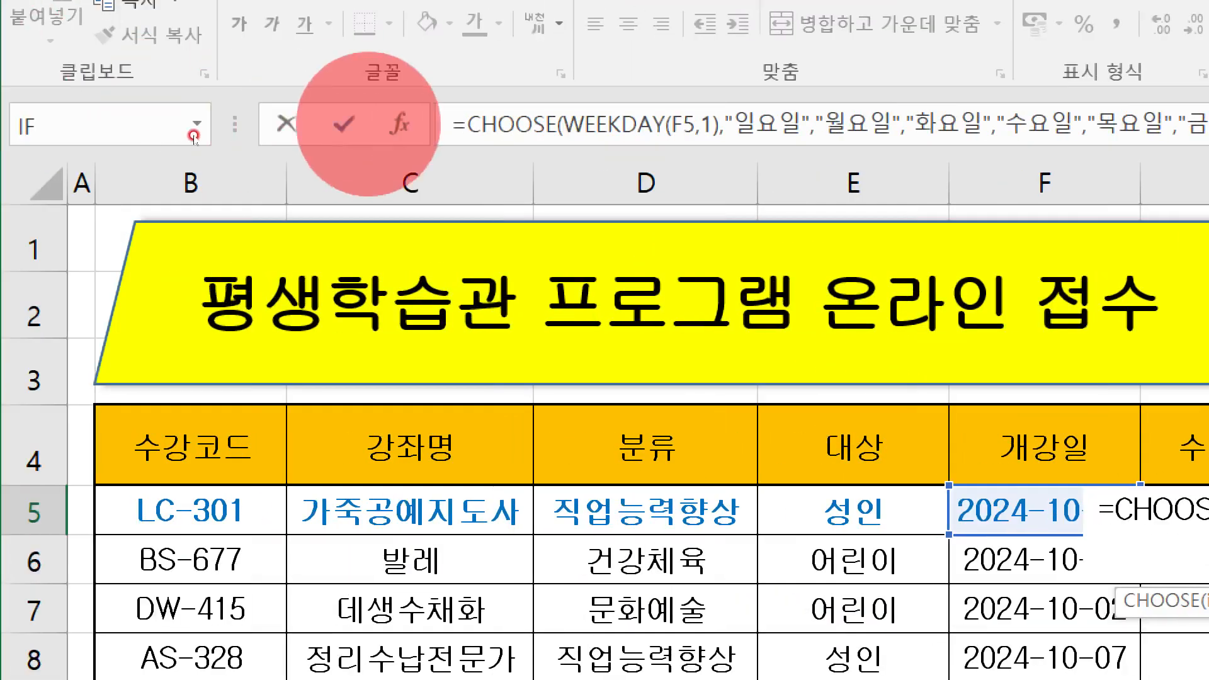
left_click(399, 124)
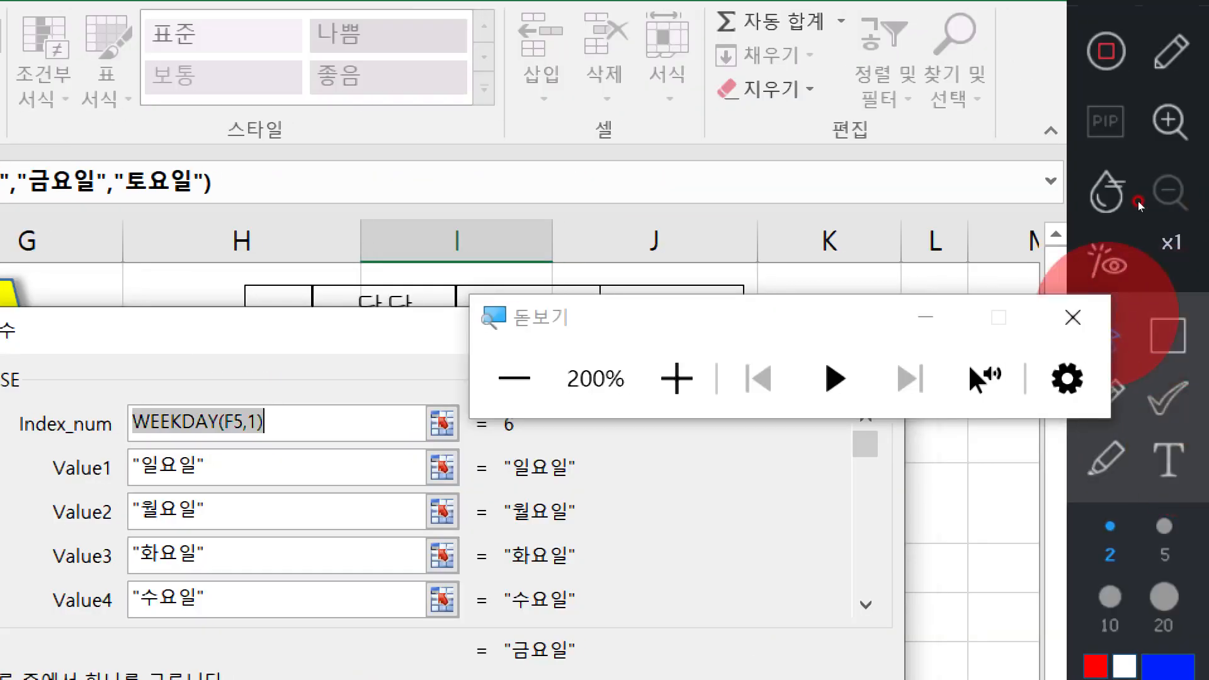
left_click(1072, 317)
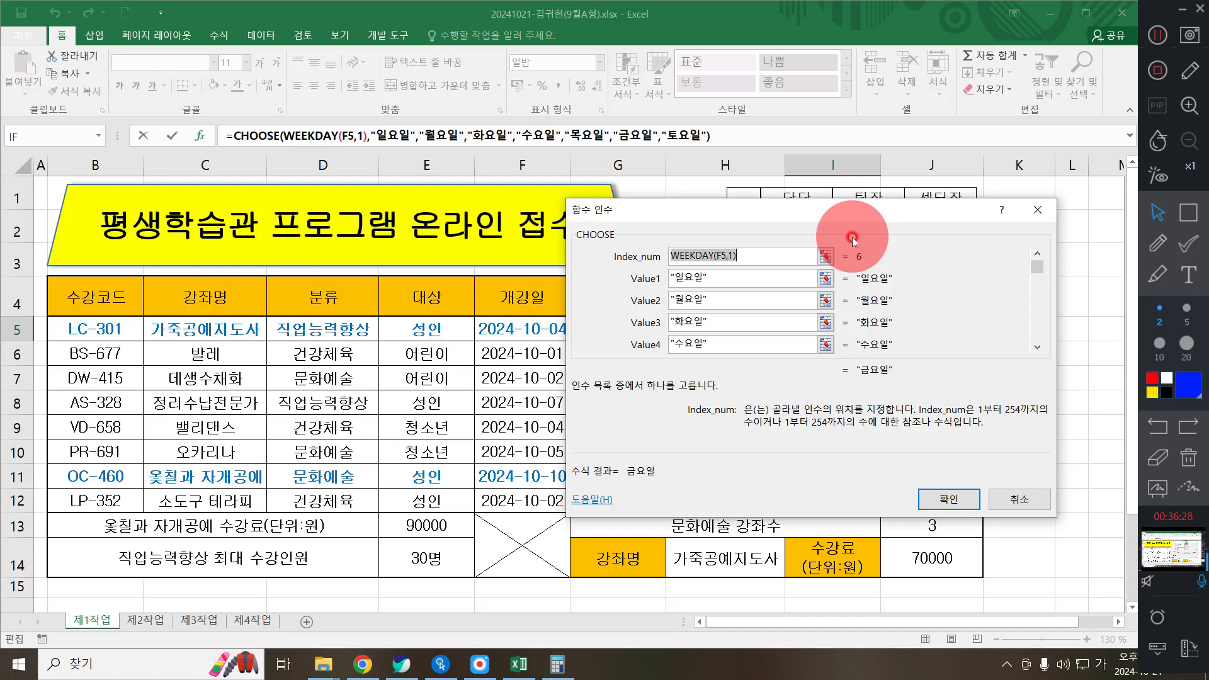
left_click(946, 495)
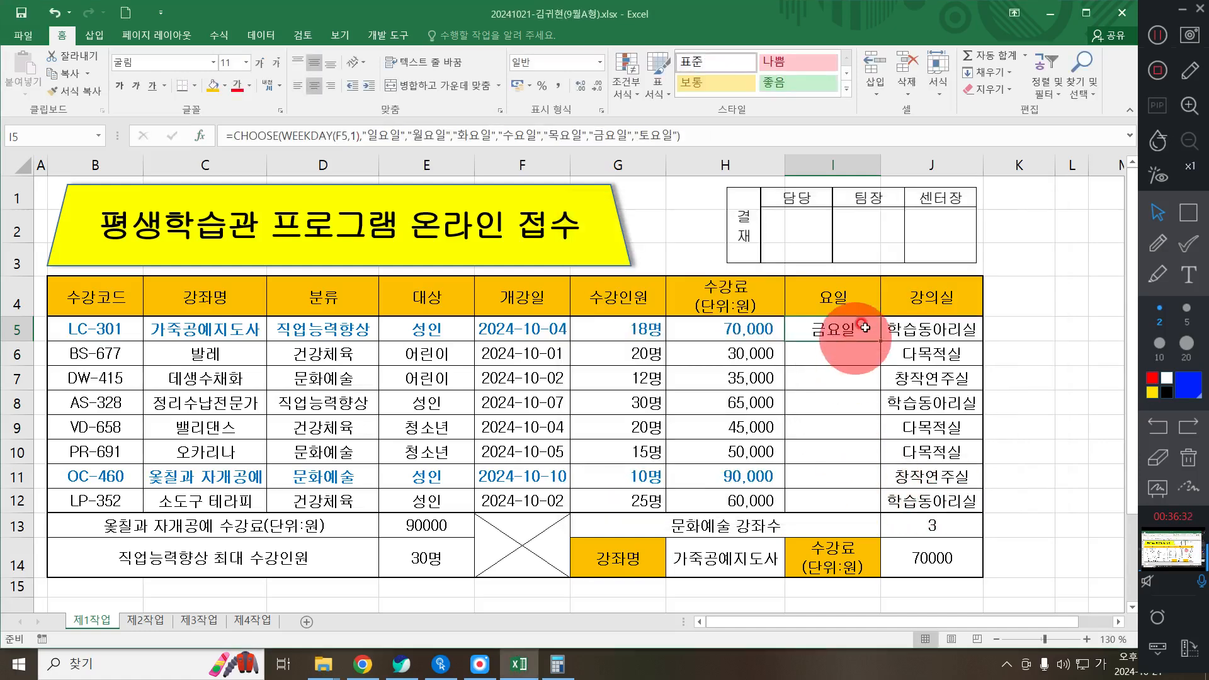
Step: Fill the I5 요일 formula down through I12
left_click_drag(878, 342, 872, 501)
left_click(951, 378)
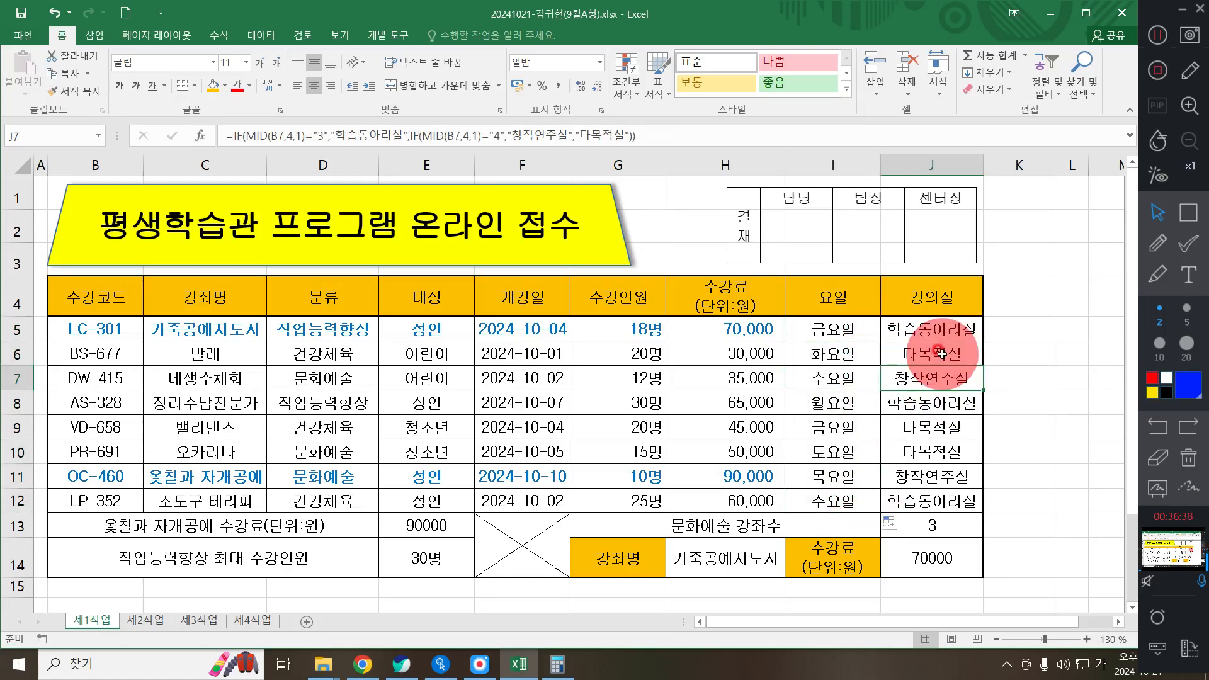
left_click_drag(843, 329, 905, 503)
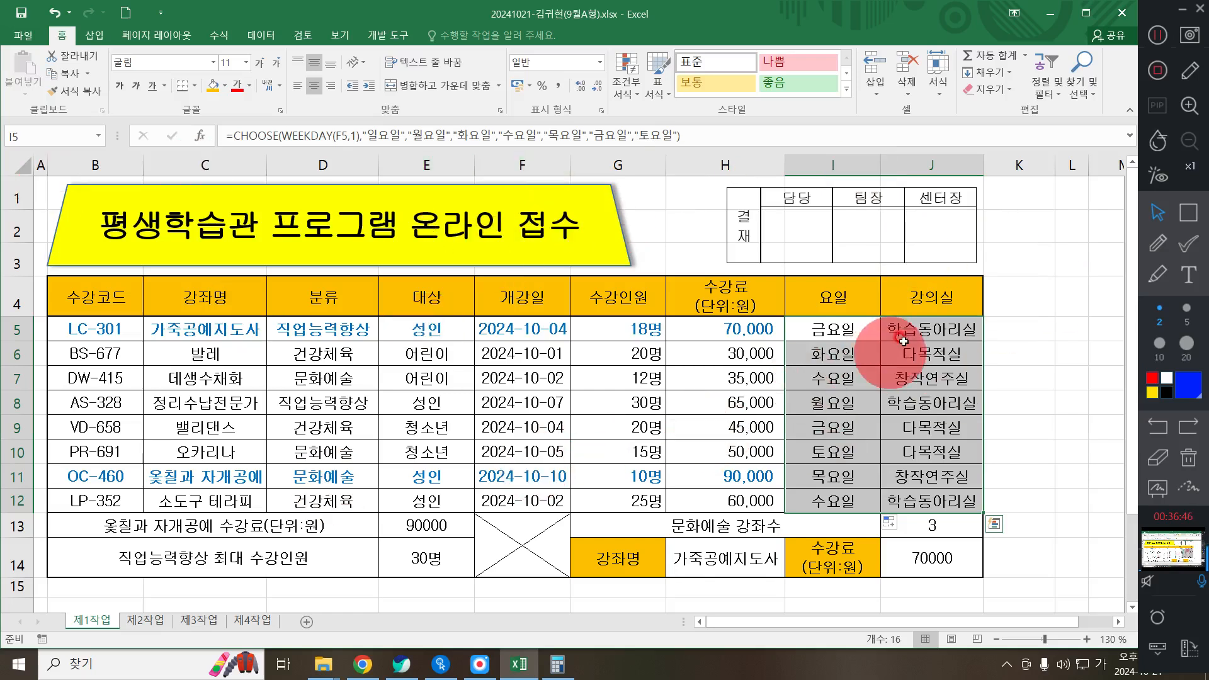
left_click_drag(840, 331, 928, 490)
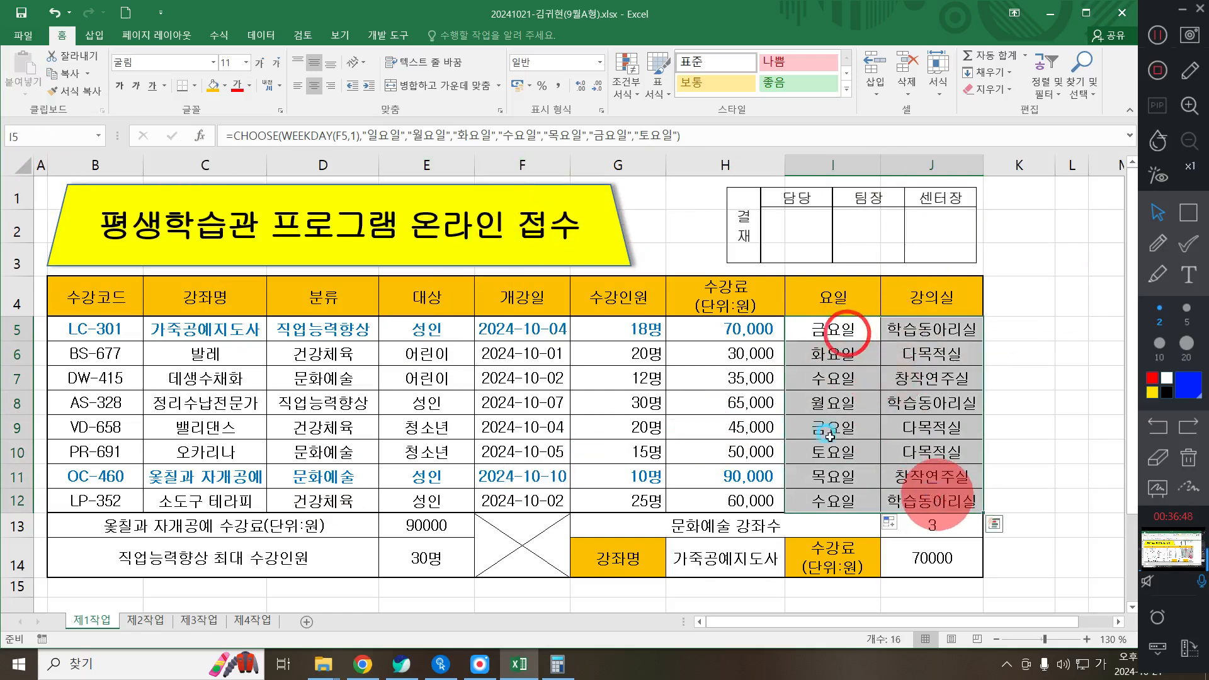
left_click(699, 376)
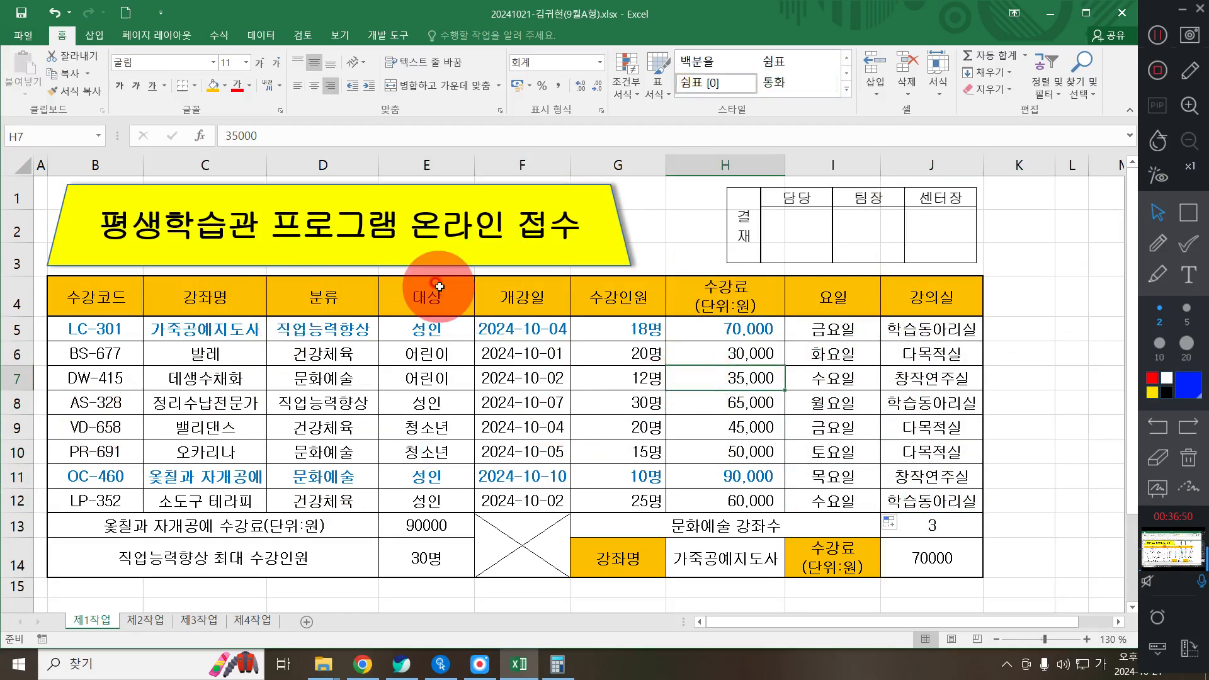